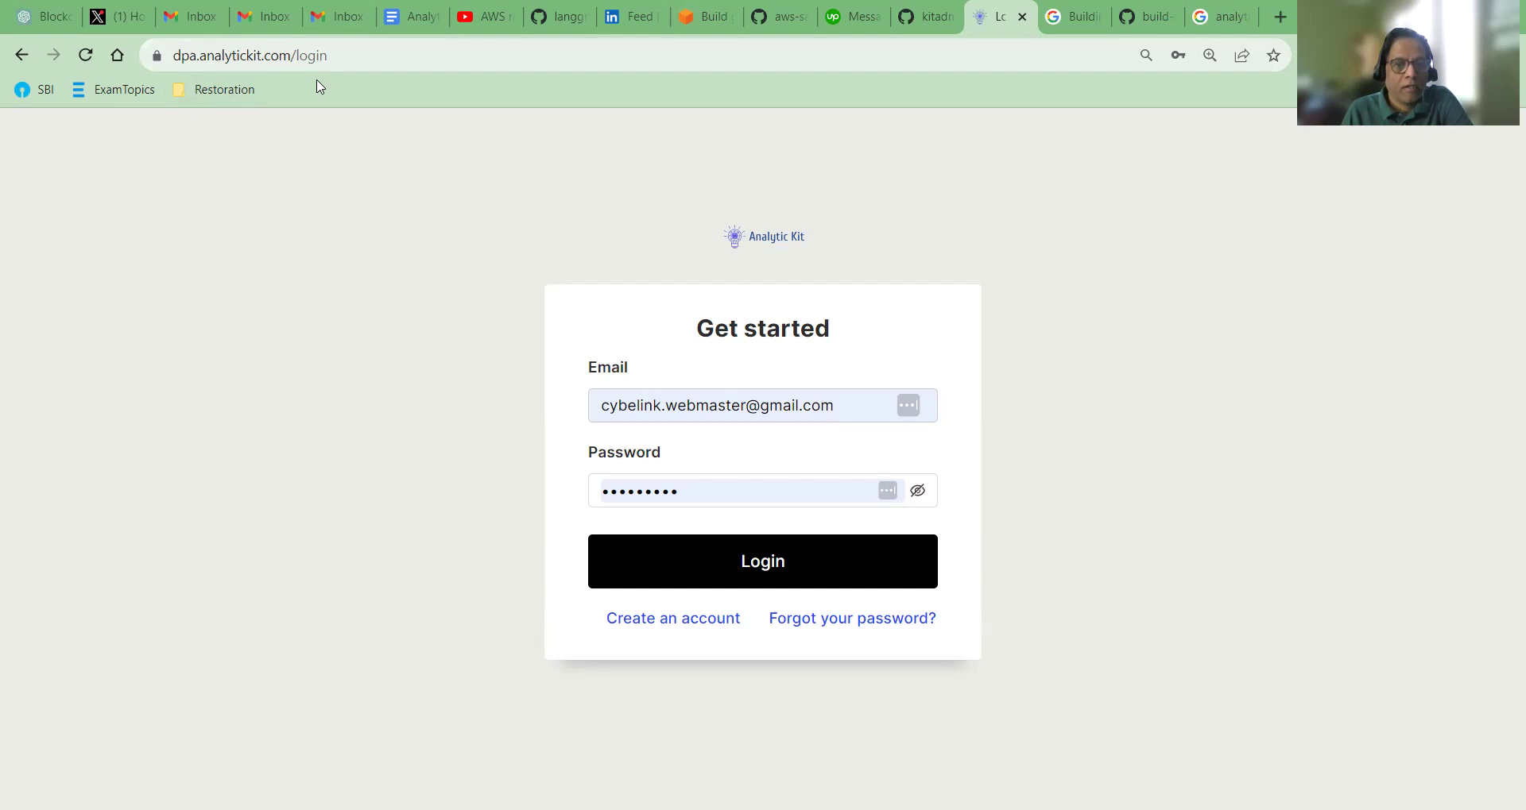
- Log in with the saved email and password and open the Cohorts page
{"action": "left_click", "coordinate": [731, 411]}
{"action": "left_click", "coordinate": [727, 522]}
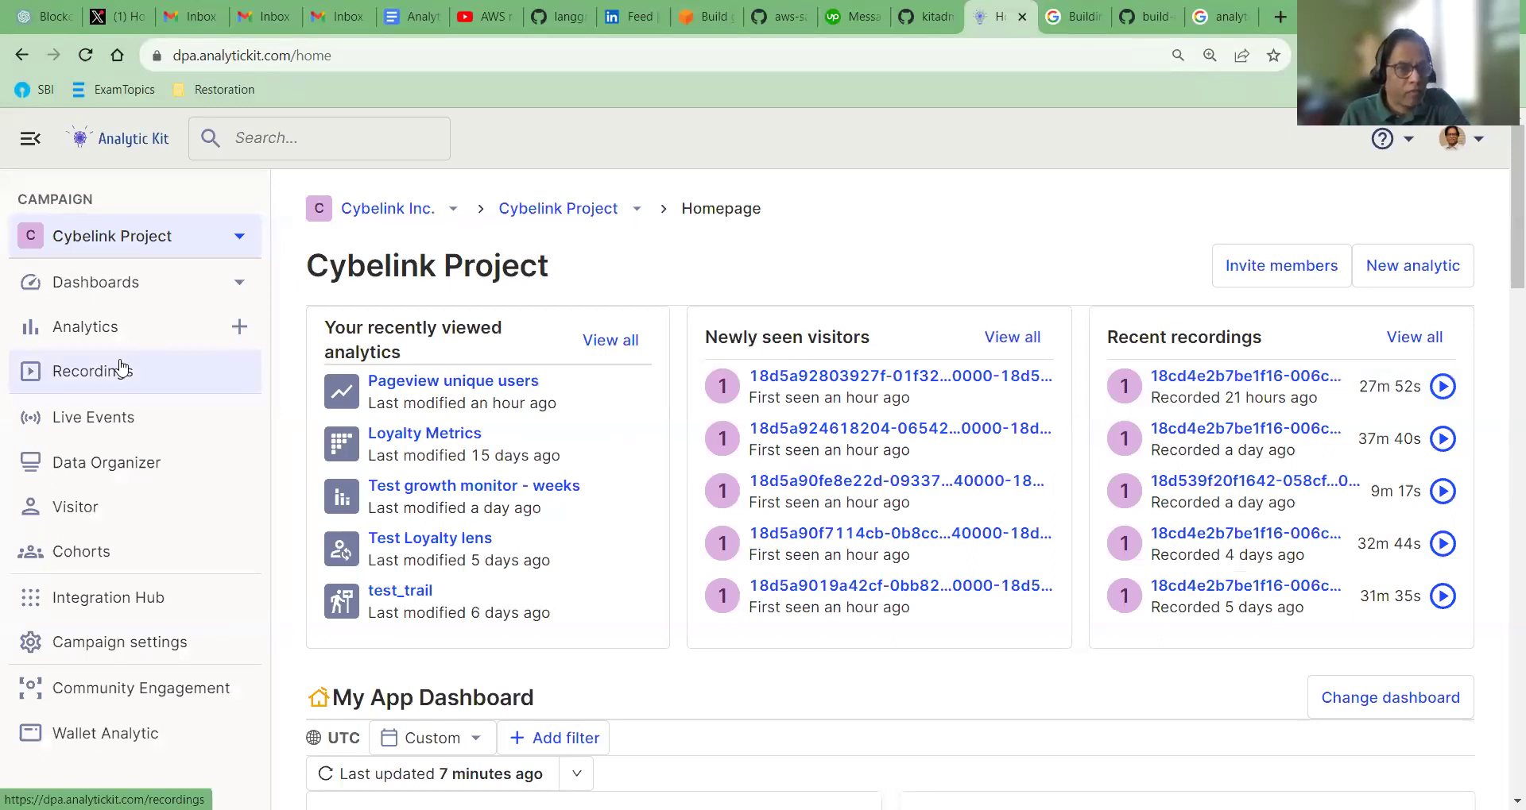
{"action": "left_click", "coordinate": [84, 561]}
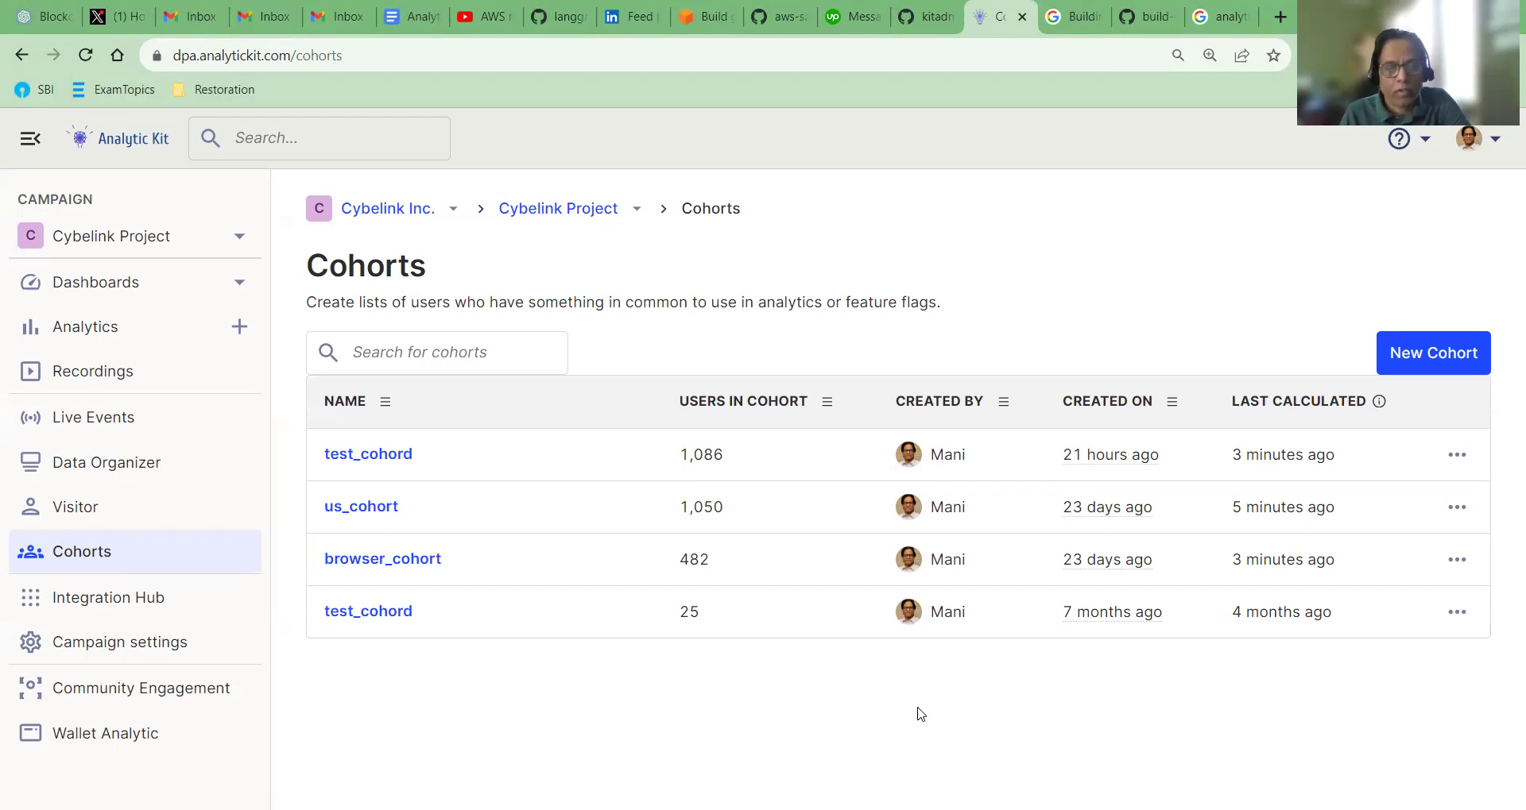
- Create a new cohort and name it test_cohort1
{"action": "left_click", "coordinate": [1433, 356]}
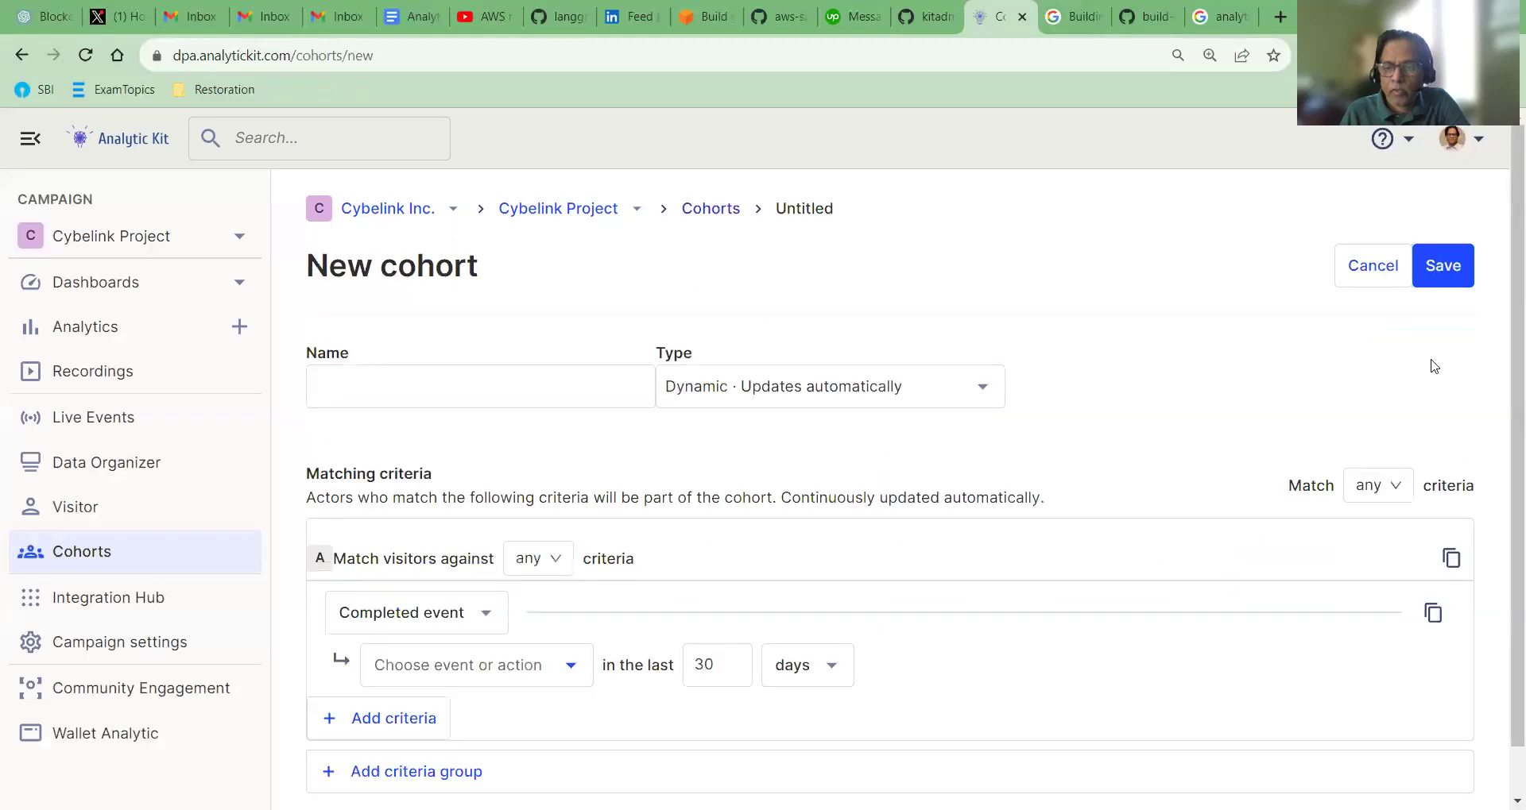
{"action": "left_click", "coordinate": [481, 377]}
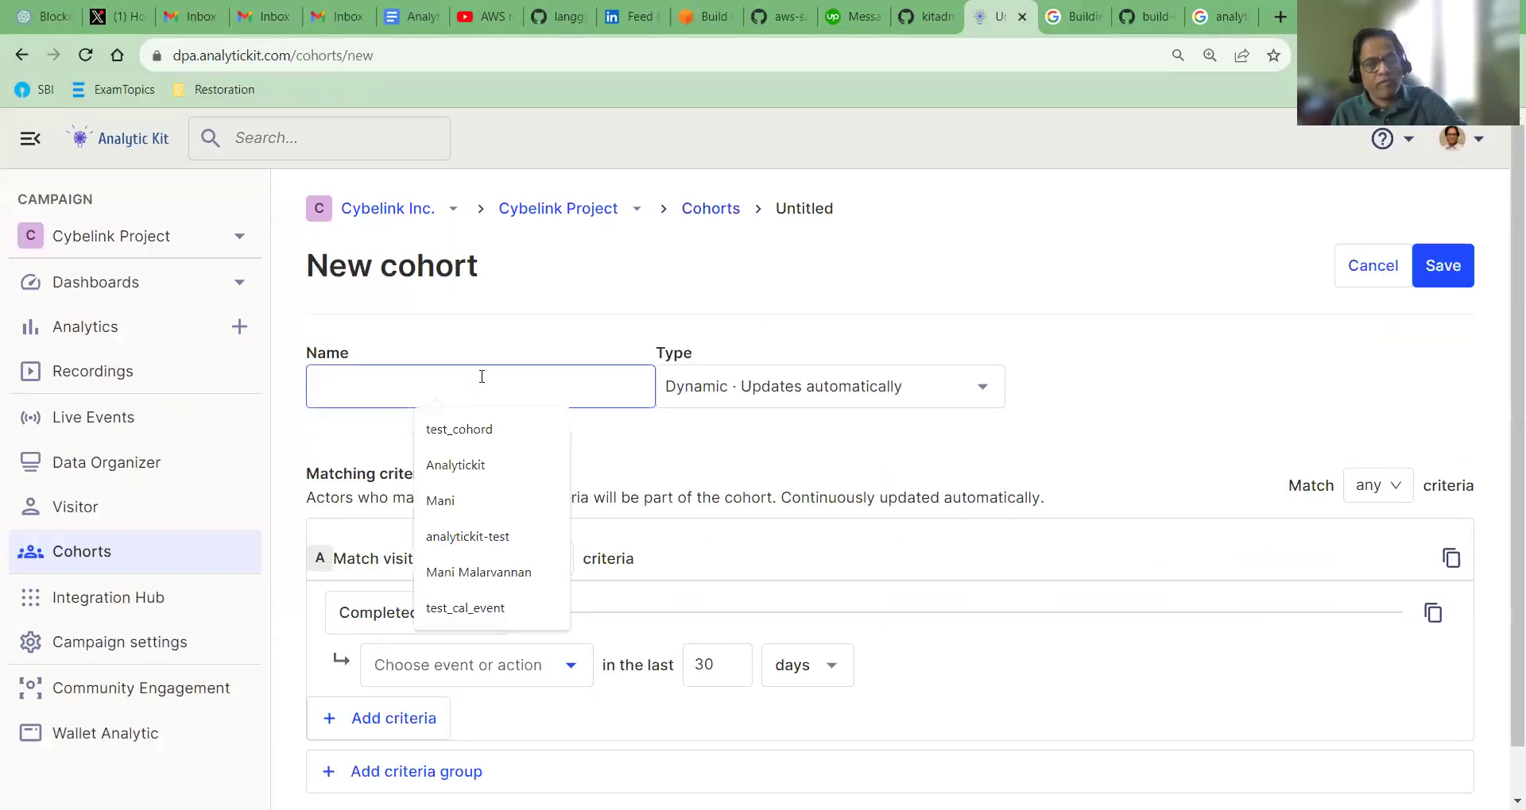
{"action": "left_click", "coordinate": [459, 433]}
{"action": "left_click", "coordinate": [348, 389]}
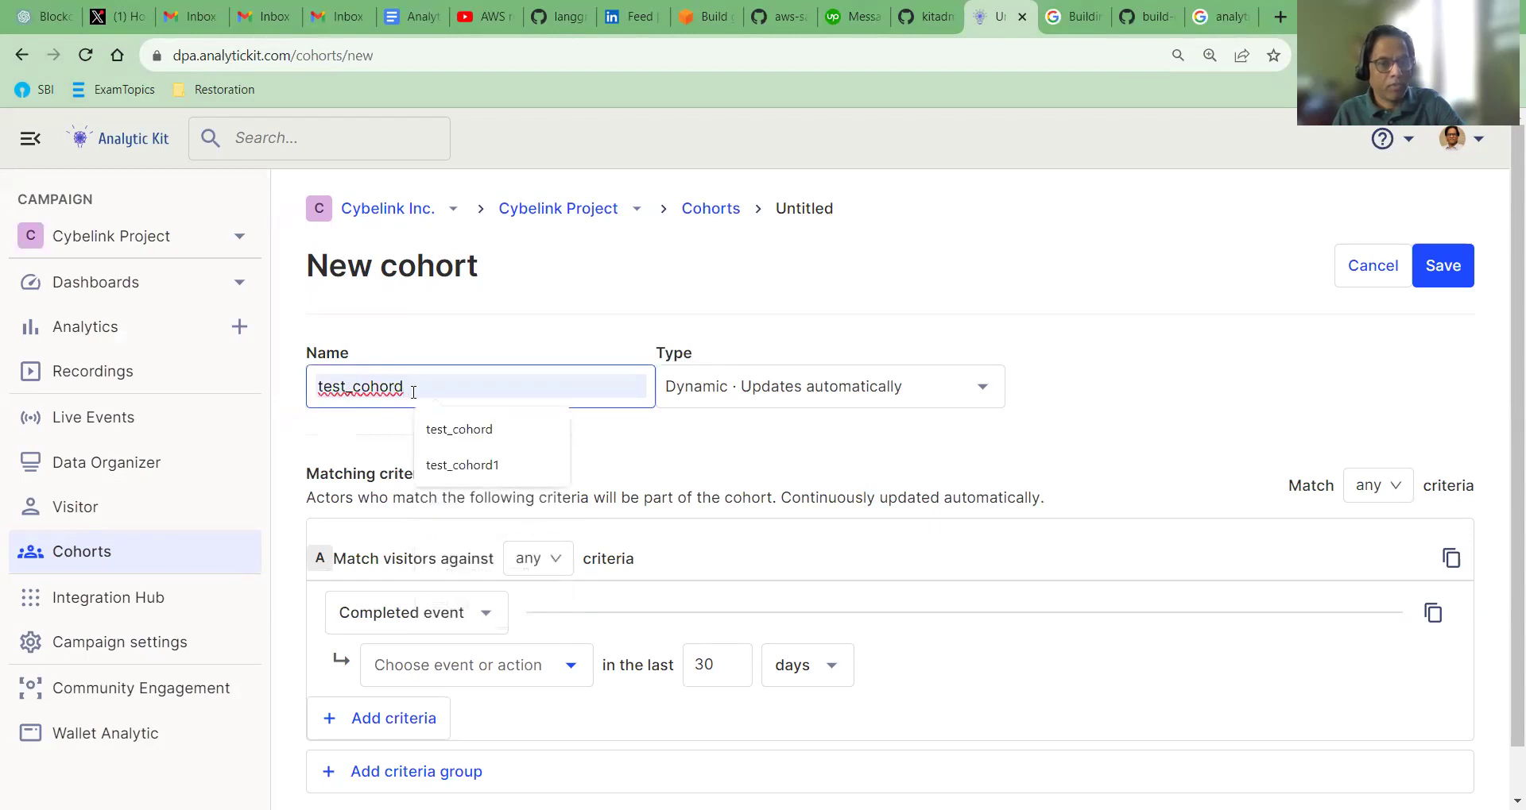
{"action": "type", "text": "q"}
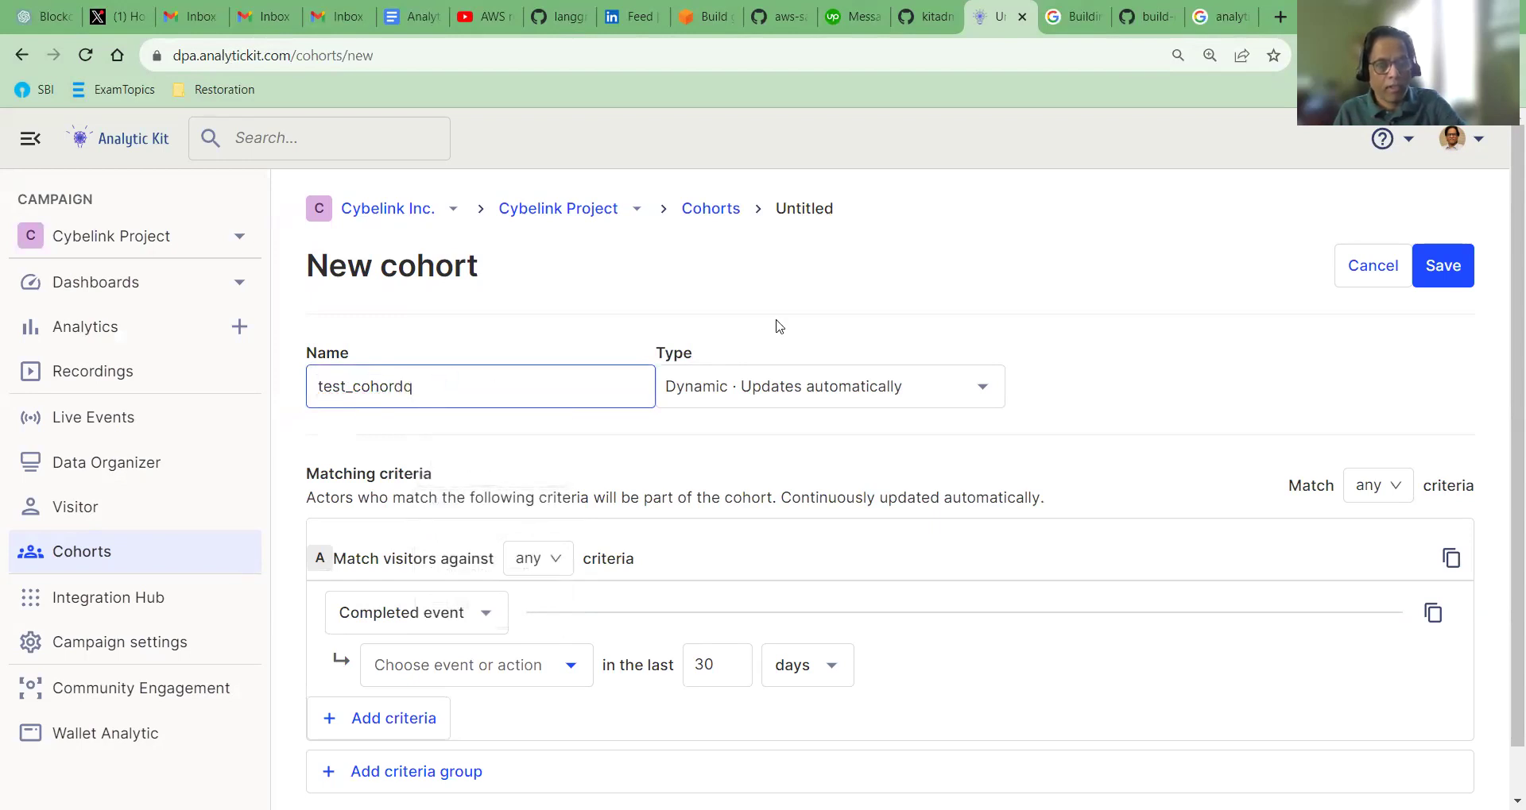
{"action": "key", "text": "BackSpace"}
{"action": "type", "text": "1"}
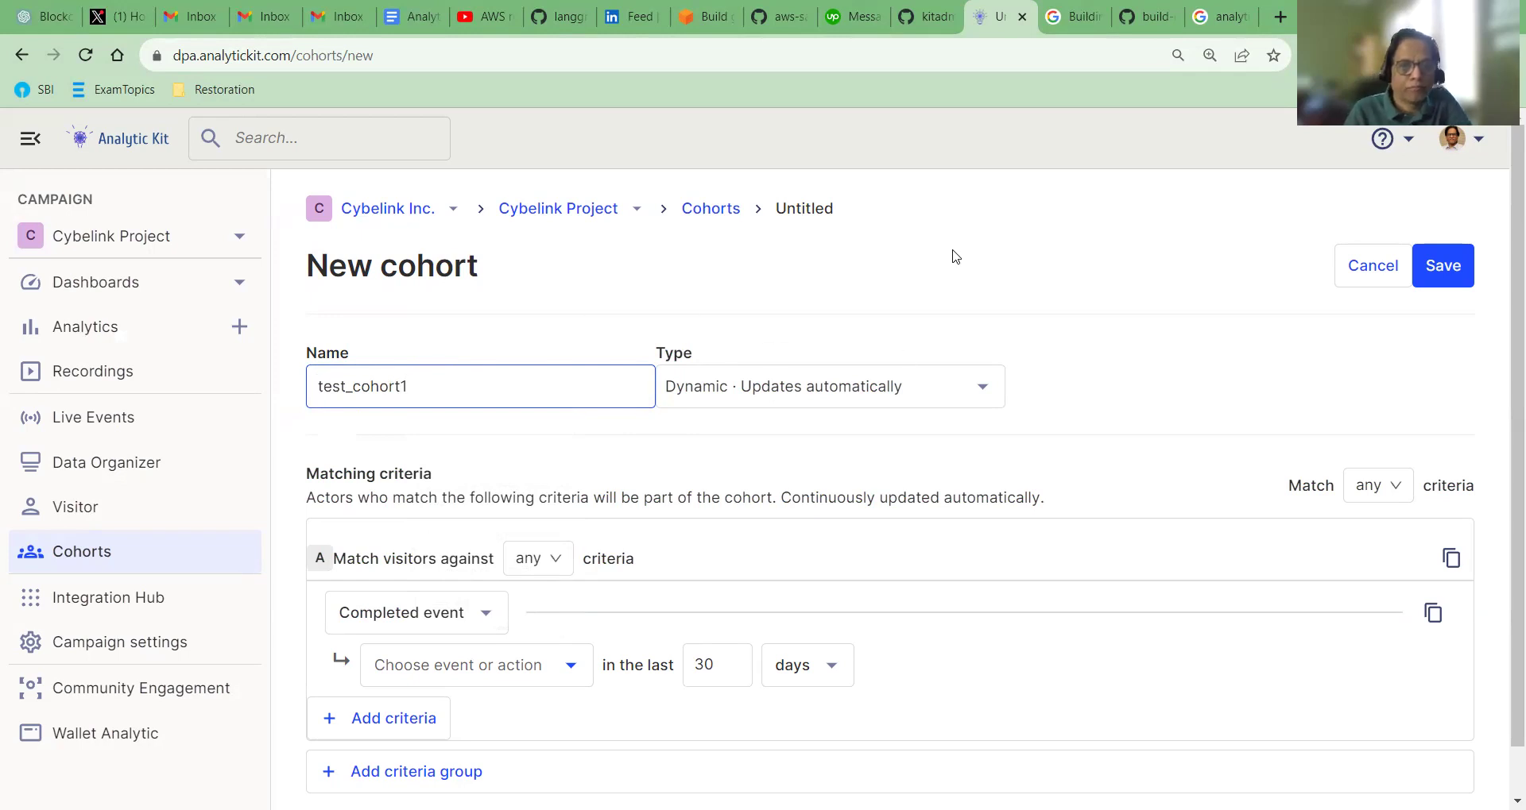
- Choose "Dynamic · Updates automatically" as the cohort's type
{"action": "scroll", "coordinate": [974, 256], "scroll_direction": "down", "scroll_amount": 1}
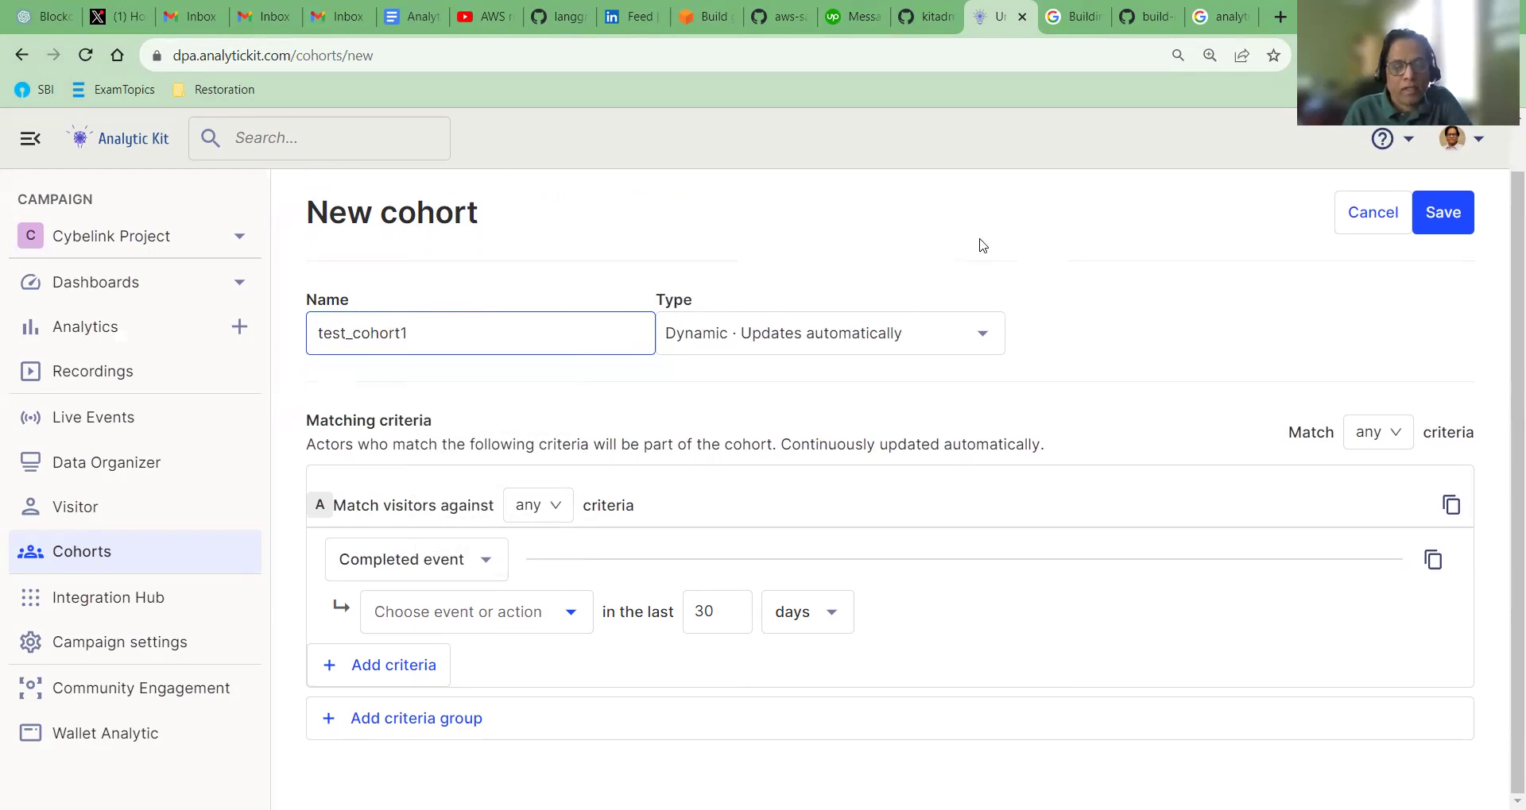
{"action": "left_click", "coordinate": [994, 327]}
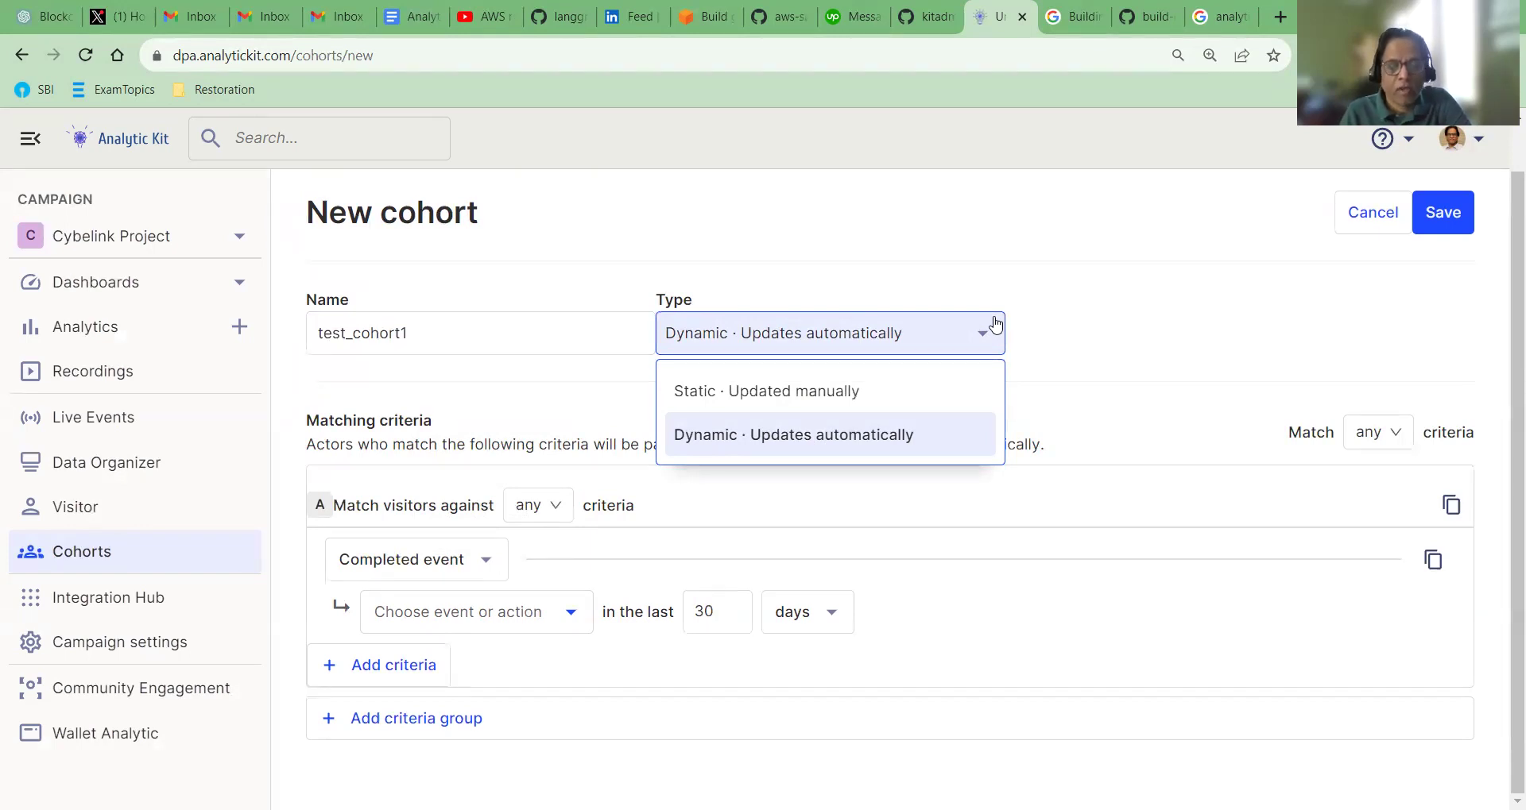
{"action": "left_click", "coordinate": [762, 444]}
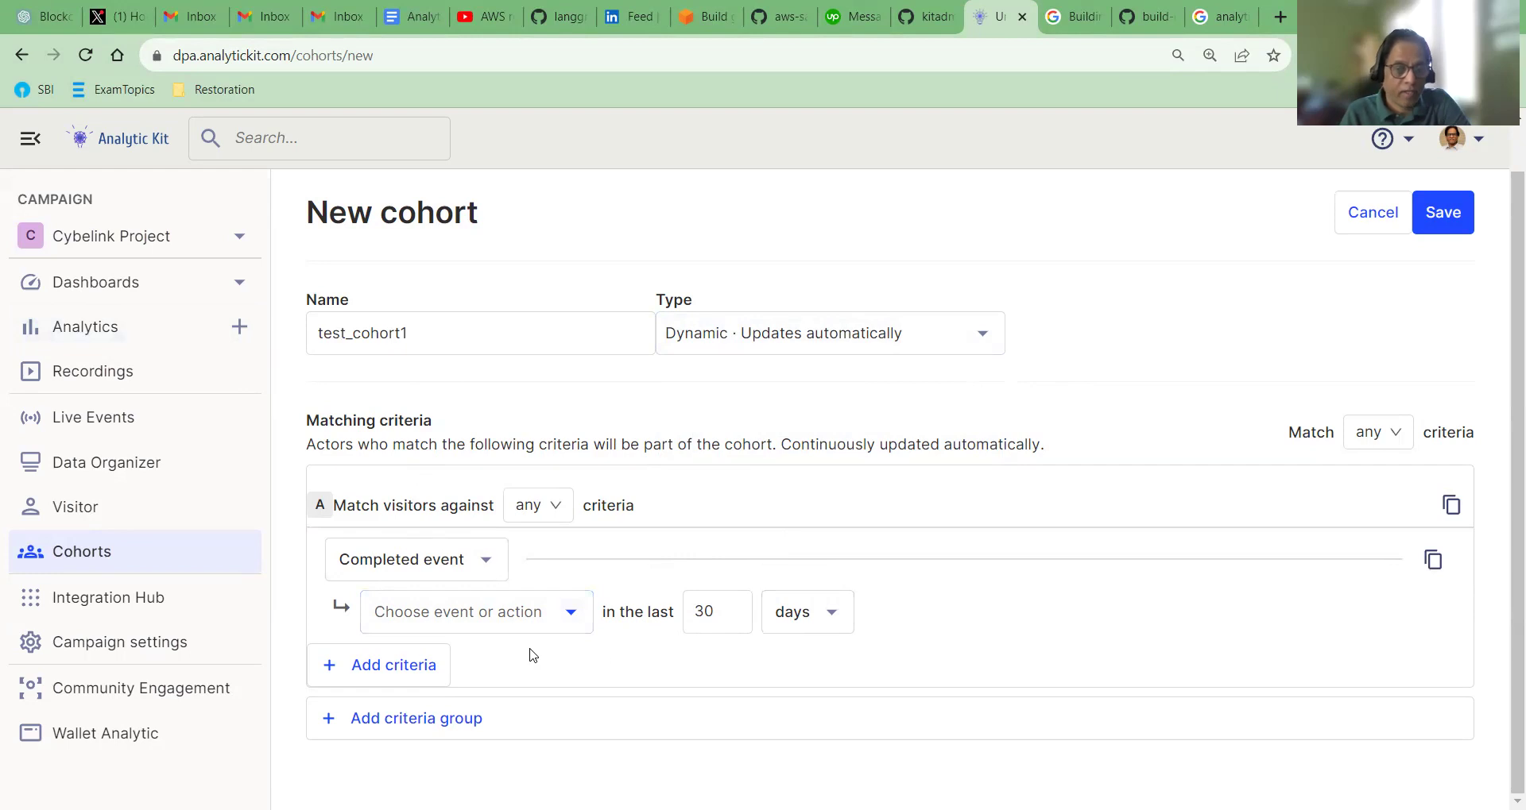
- Set the first criterion to the Pageview event completed in the last 10 days
{"action": "left_click", "coordinate": [571, 616]}
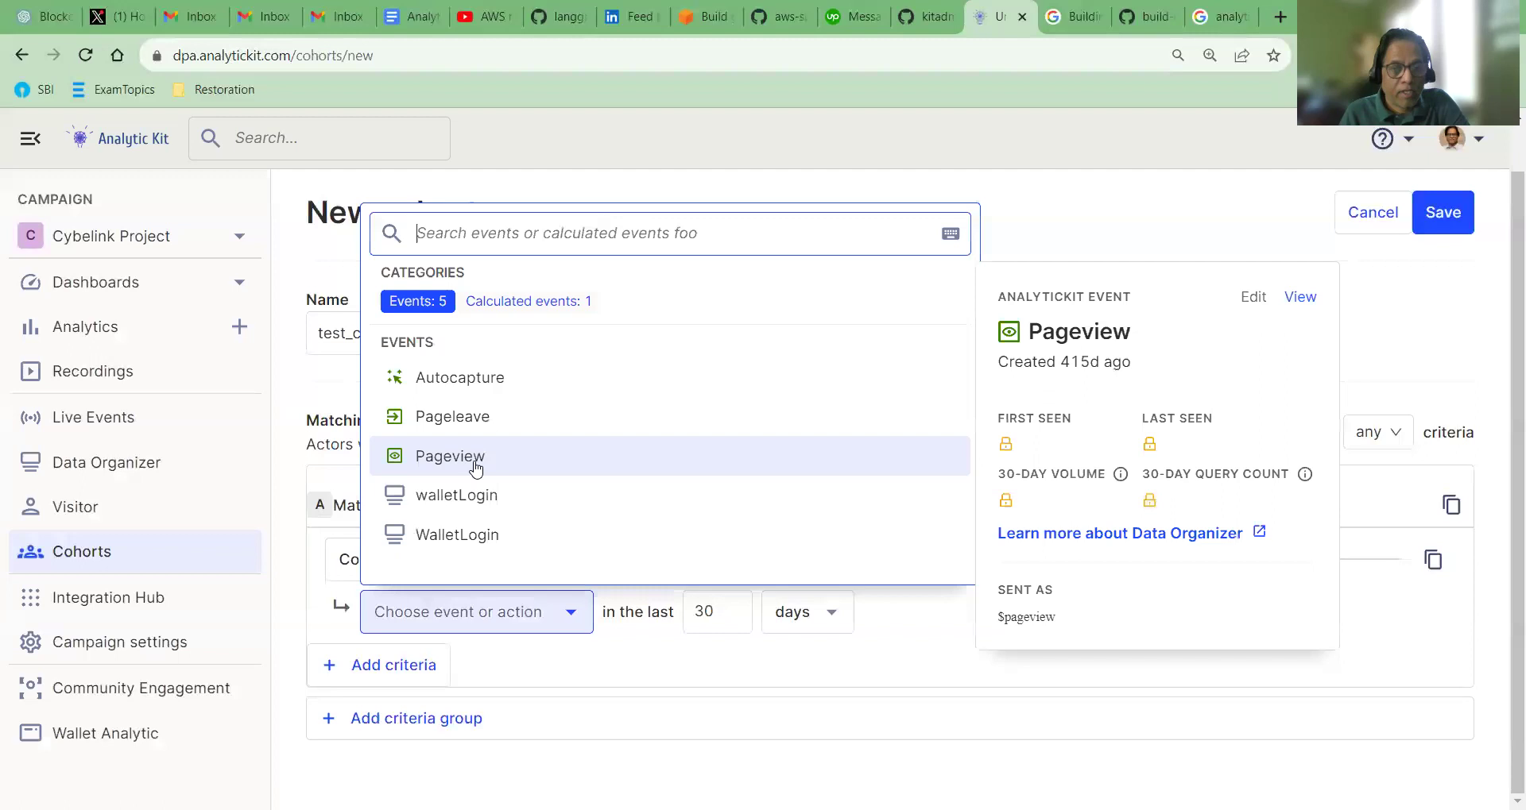
{"action": "left_click", "coordinate": [450, 456]}
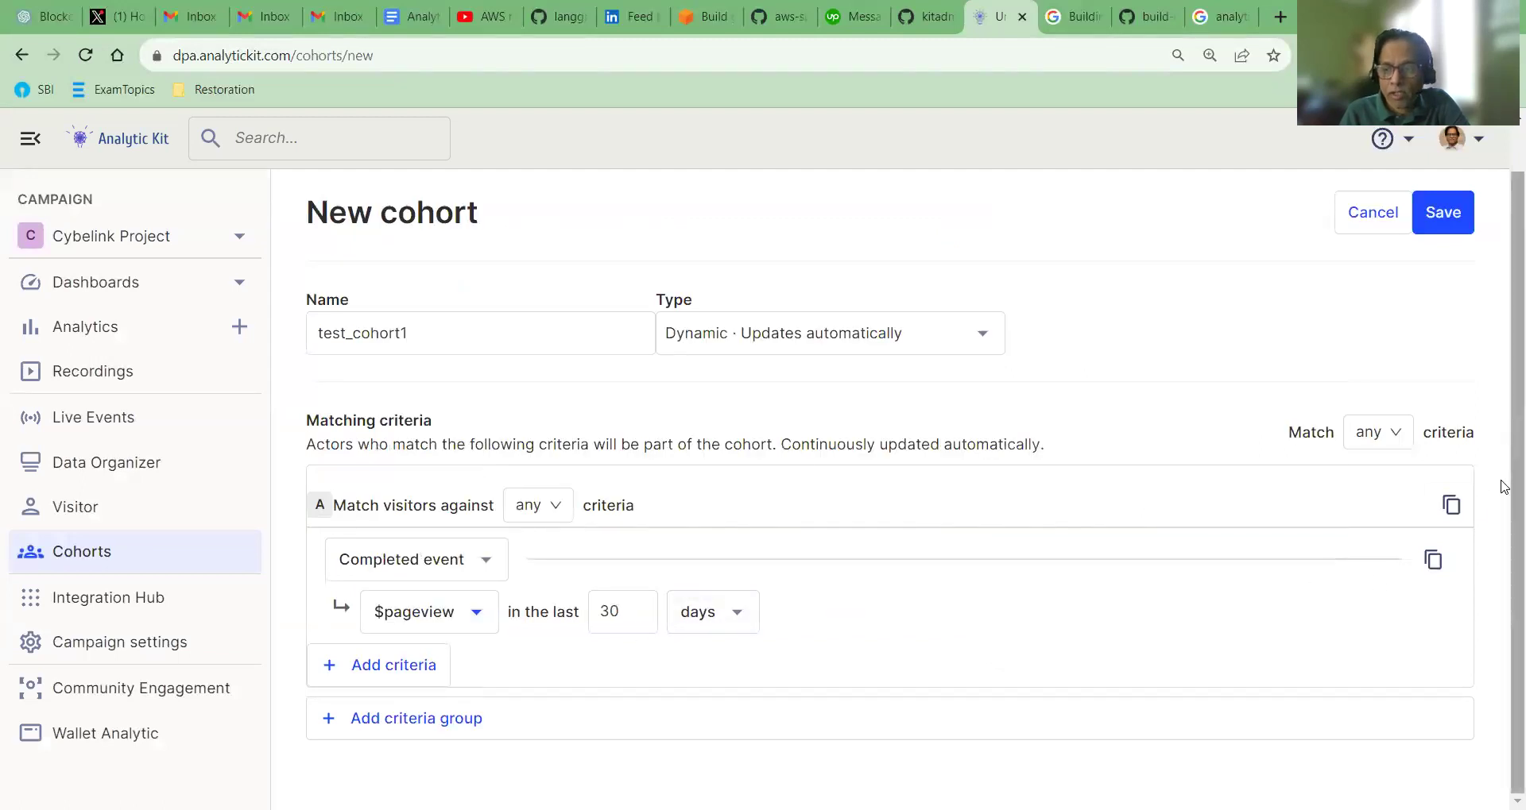
{"action": "left_click", "coordinate": [741, 623]}
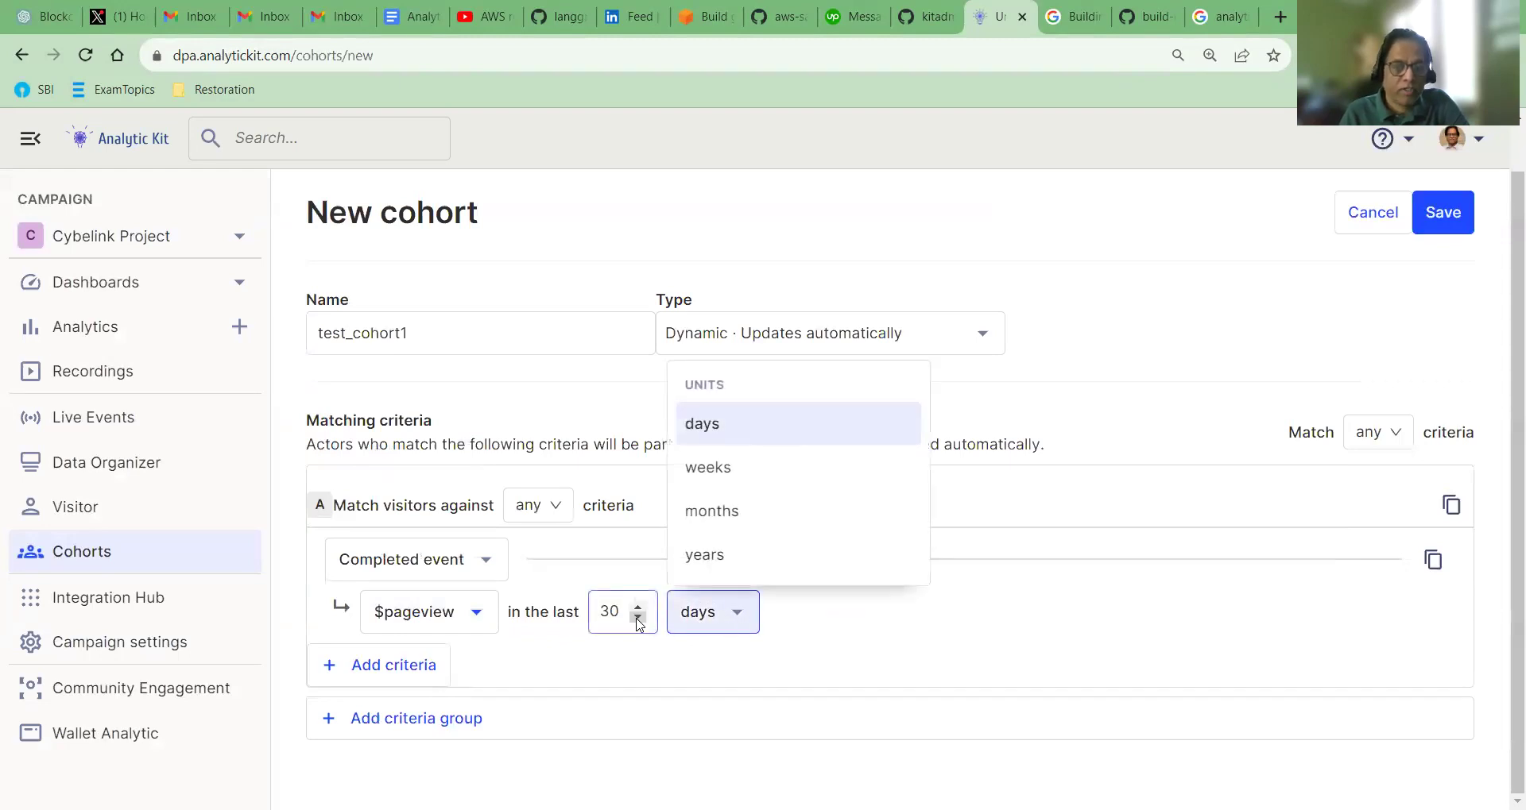
{"action": "left_click", "coordinate": [627, 622]}
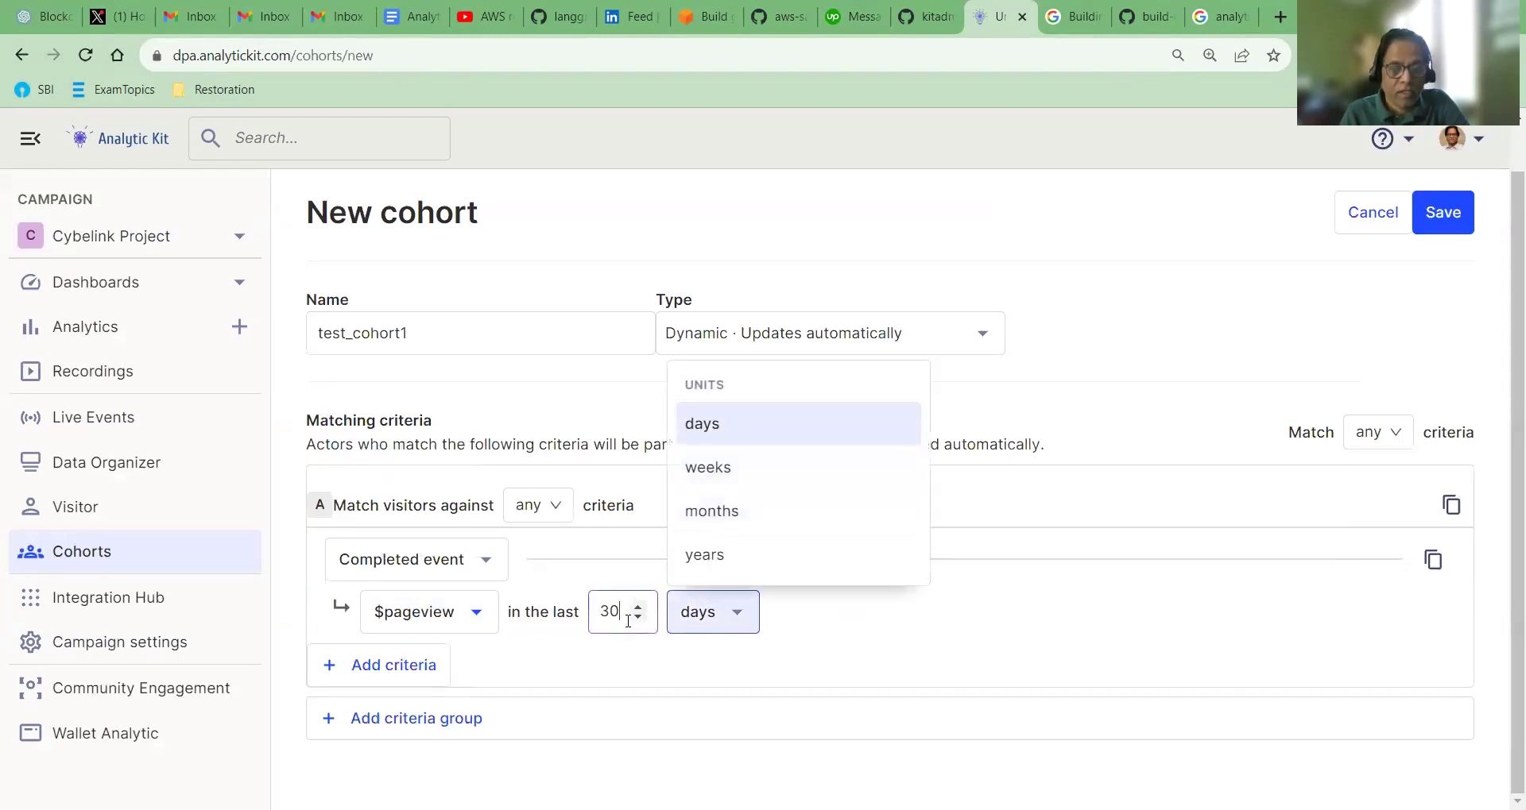
{"action": "left_click_drag", "start_coordinate": [609, 612], "coordinate": [589, 606]}
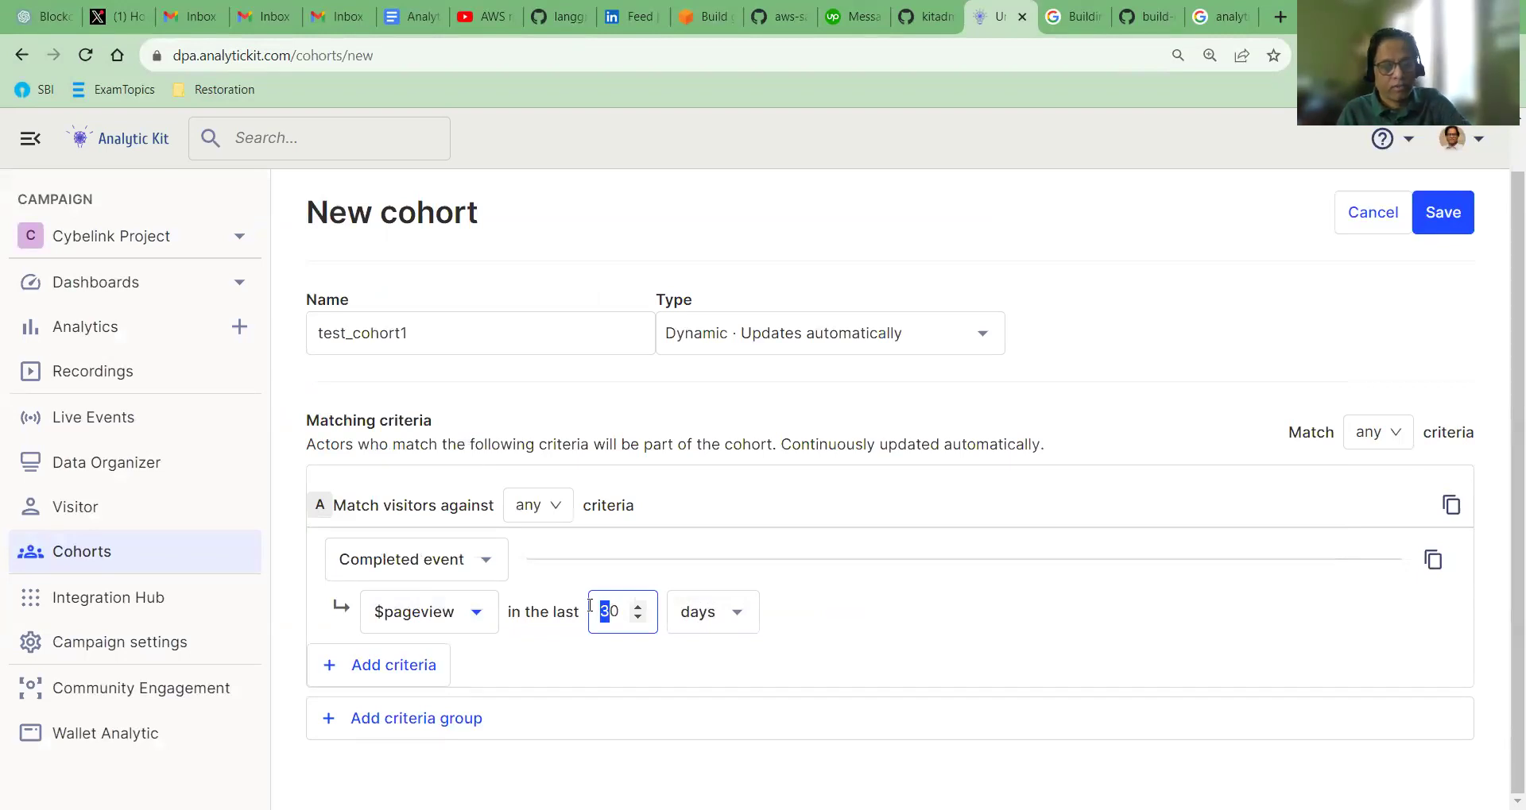
{"action": "type", "text": "1"}
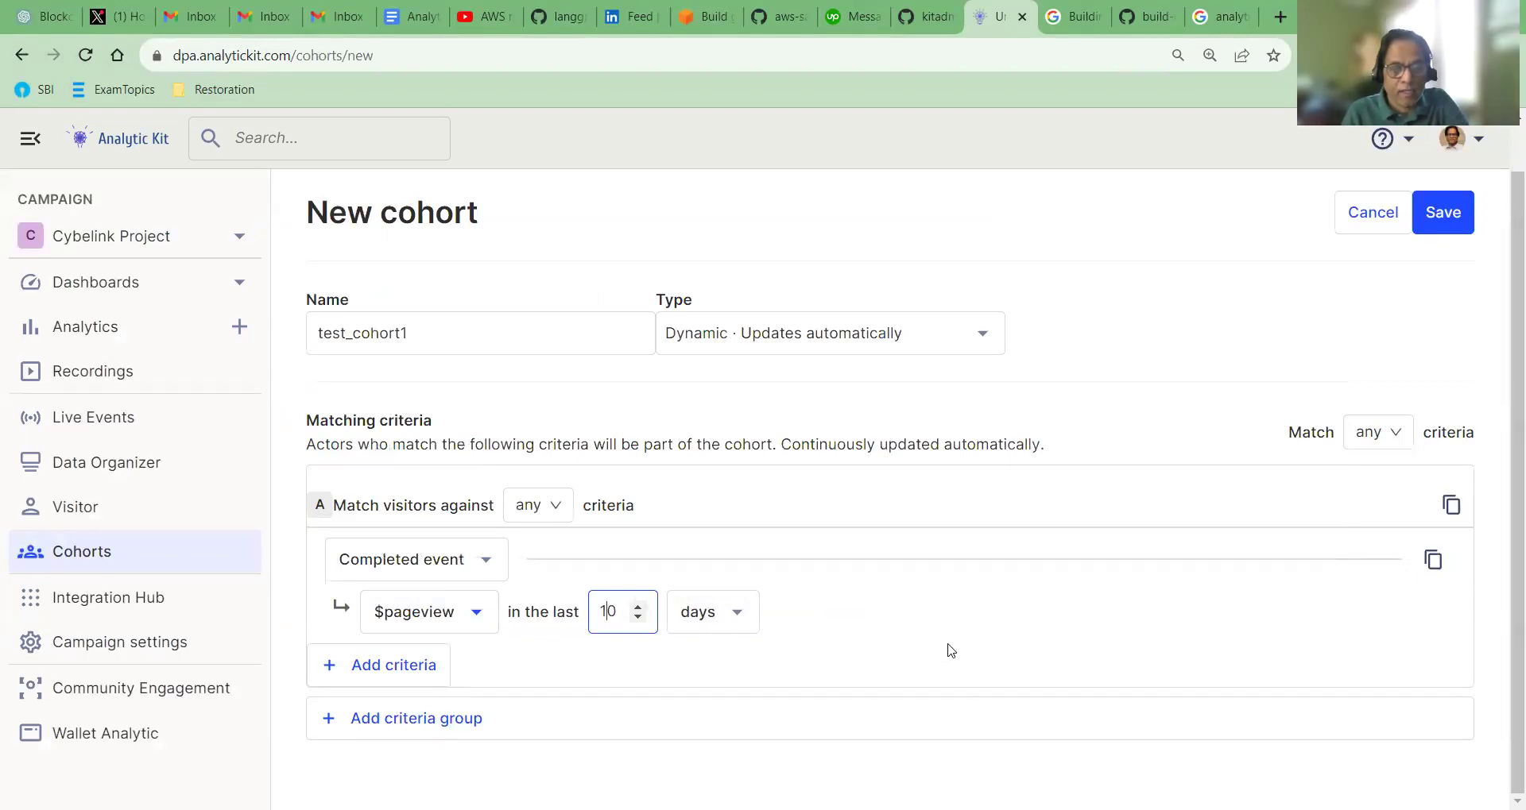
- Add a second criterion to group A and set its condition to "Have the property"
{"action": "left_click", "coordinate": [384, 669]}
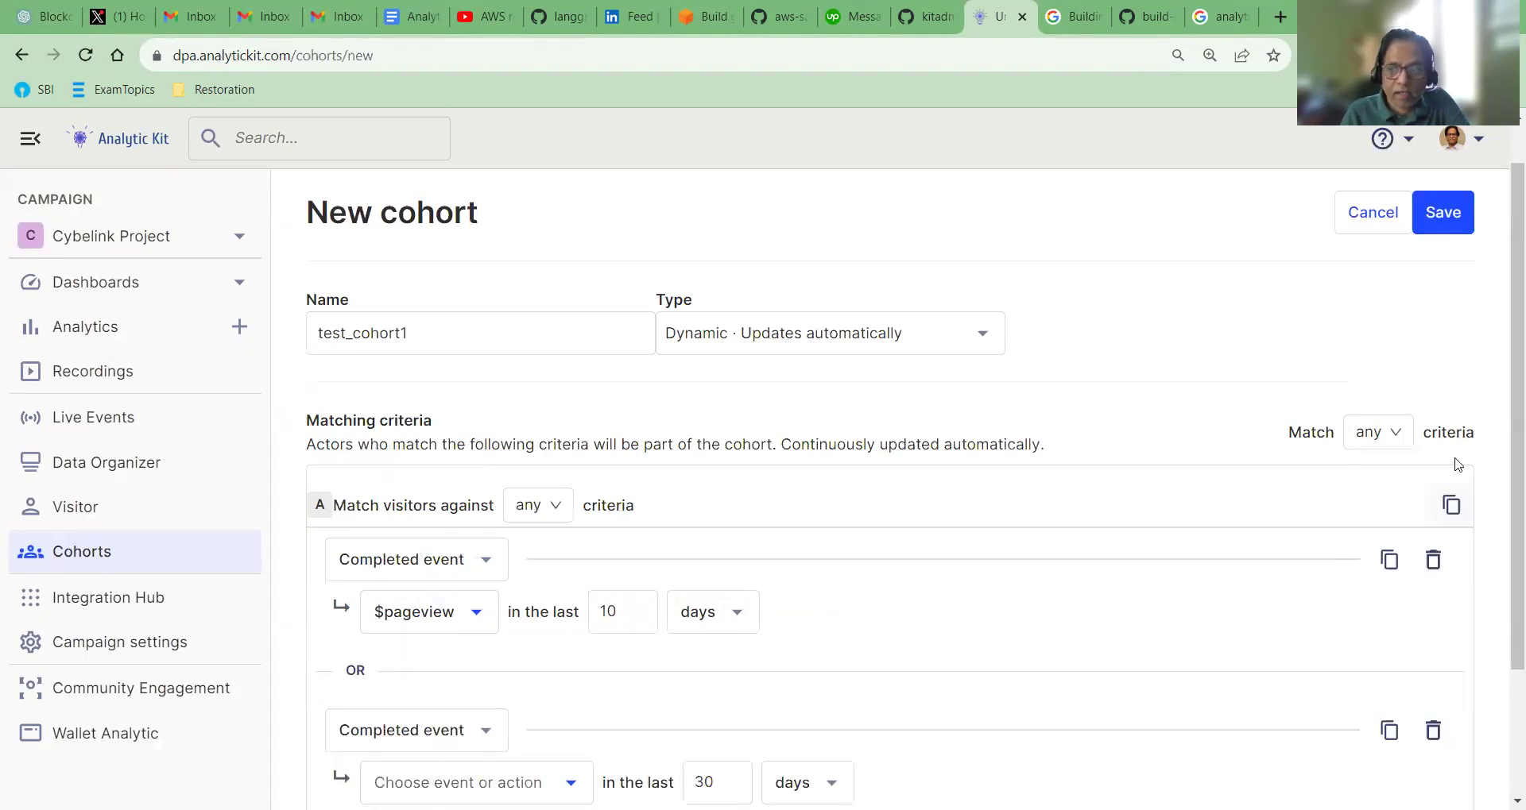
{"action": "left_click_drag", "start_coordinate": [1501, 415], "coordinate": [1501, 537]}
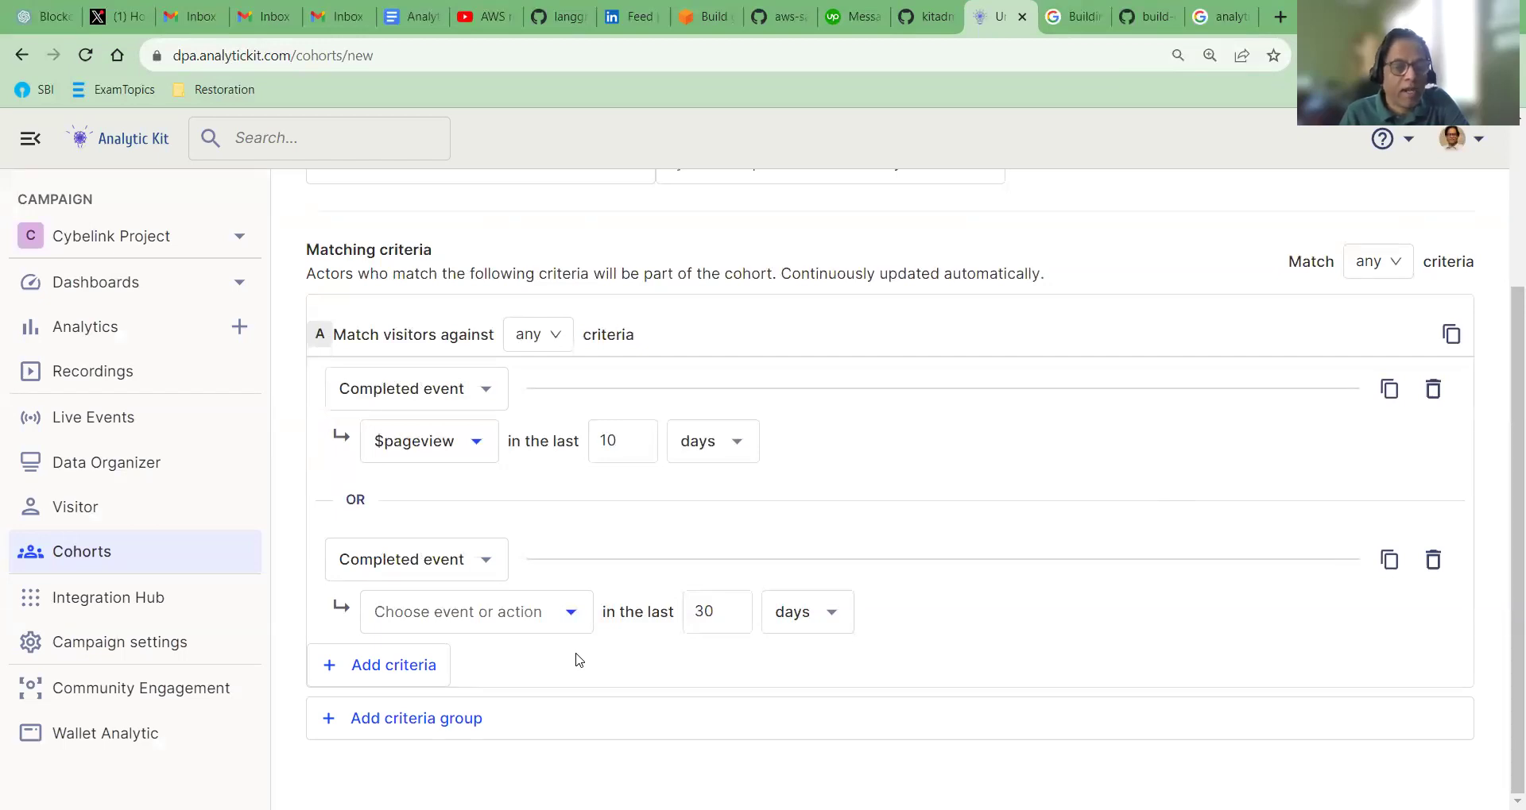
{"action": "left_click", "coordinate": [422, 451]}
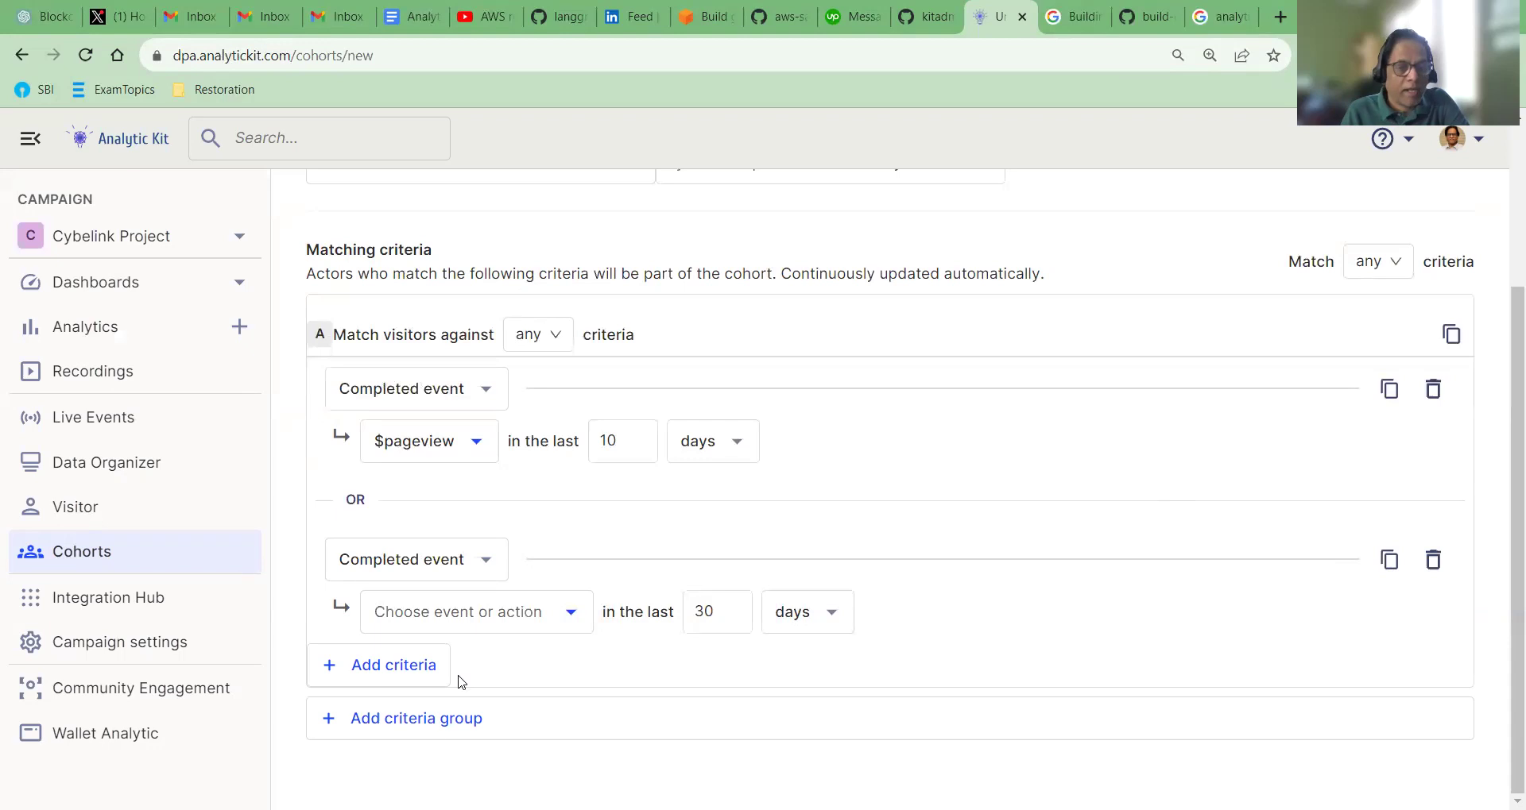
{"action": "left_click", "coordinate": [565, 616]}
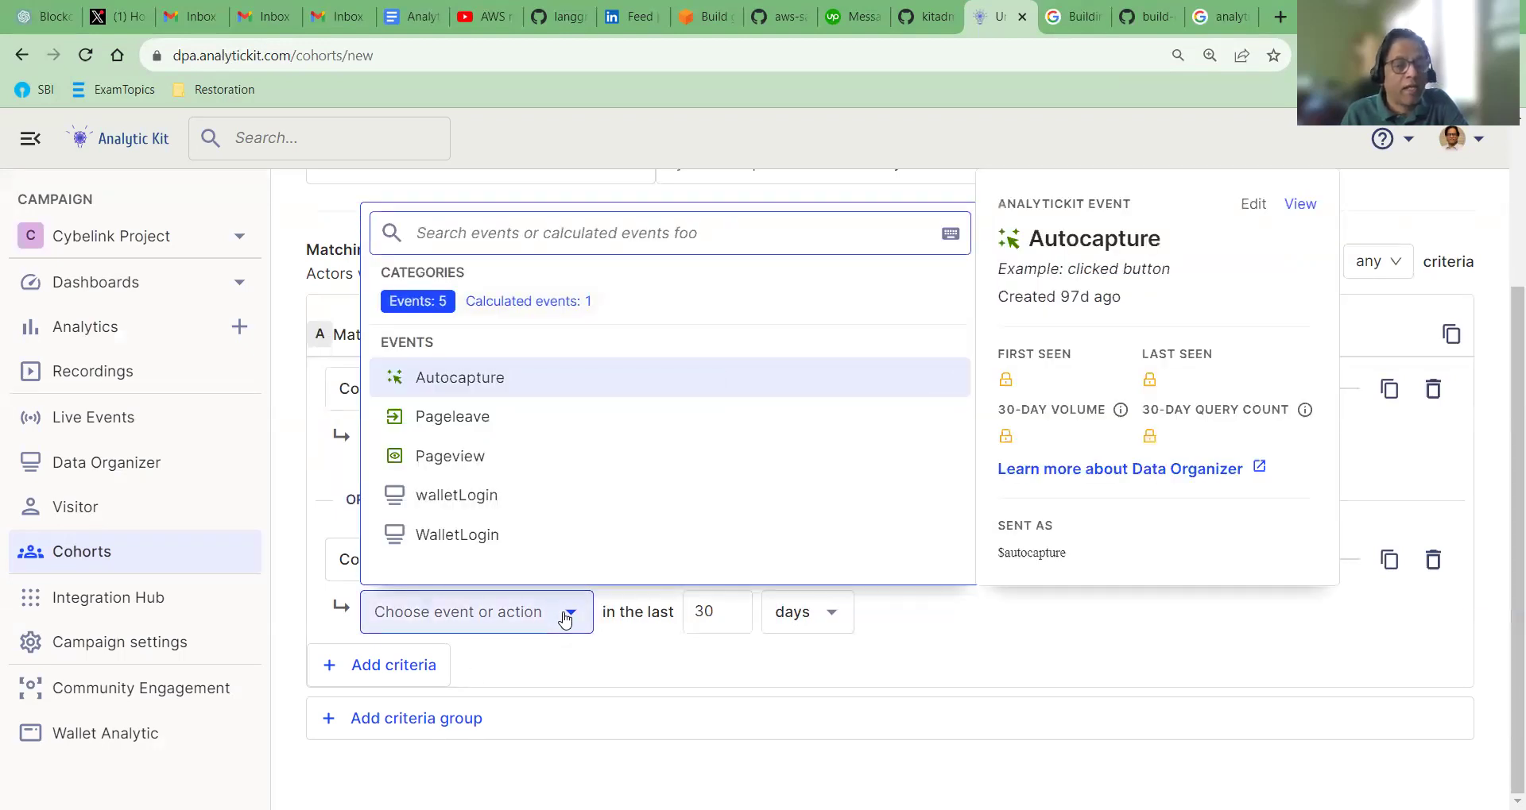
{"action": "left_click", "coordinate": [576, 662]}
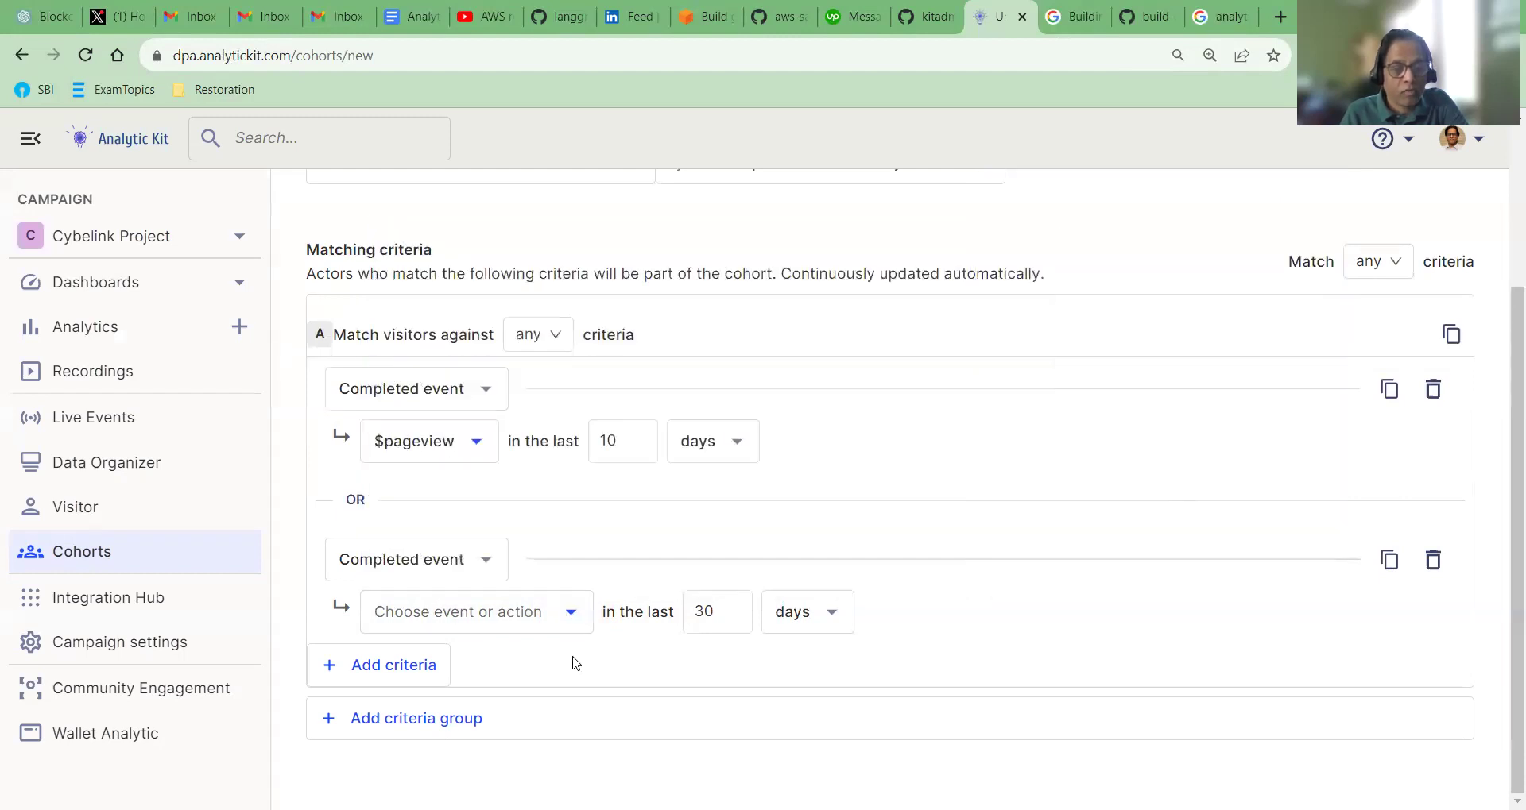
{"action": "left_click", "coordinate": [486, 561]}
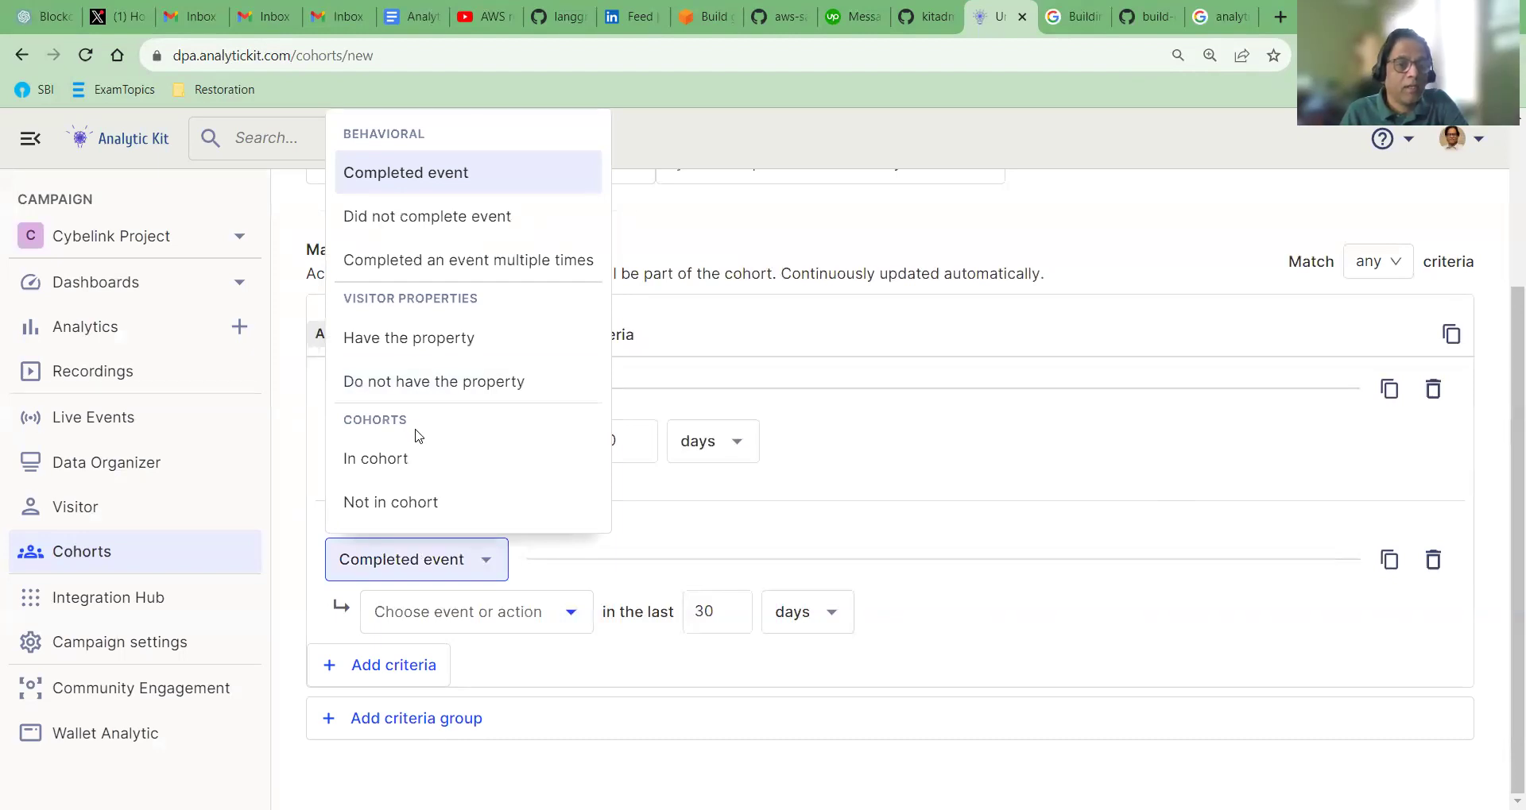
{"action": "left_click", "coordinate": [410, 341]}
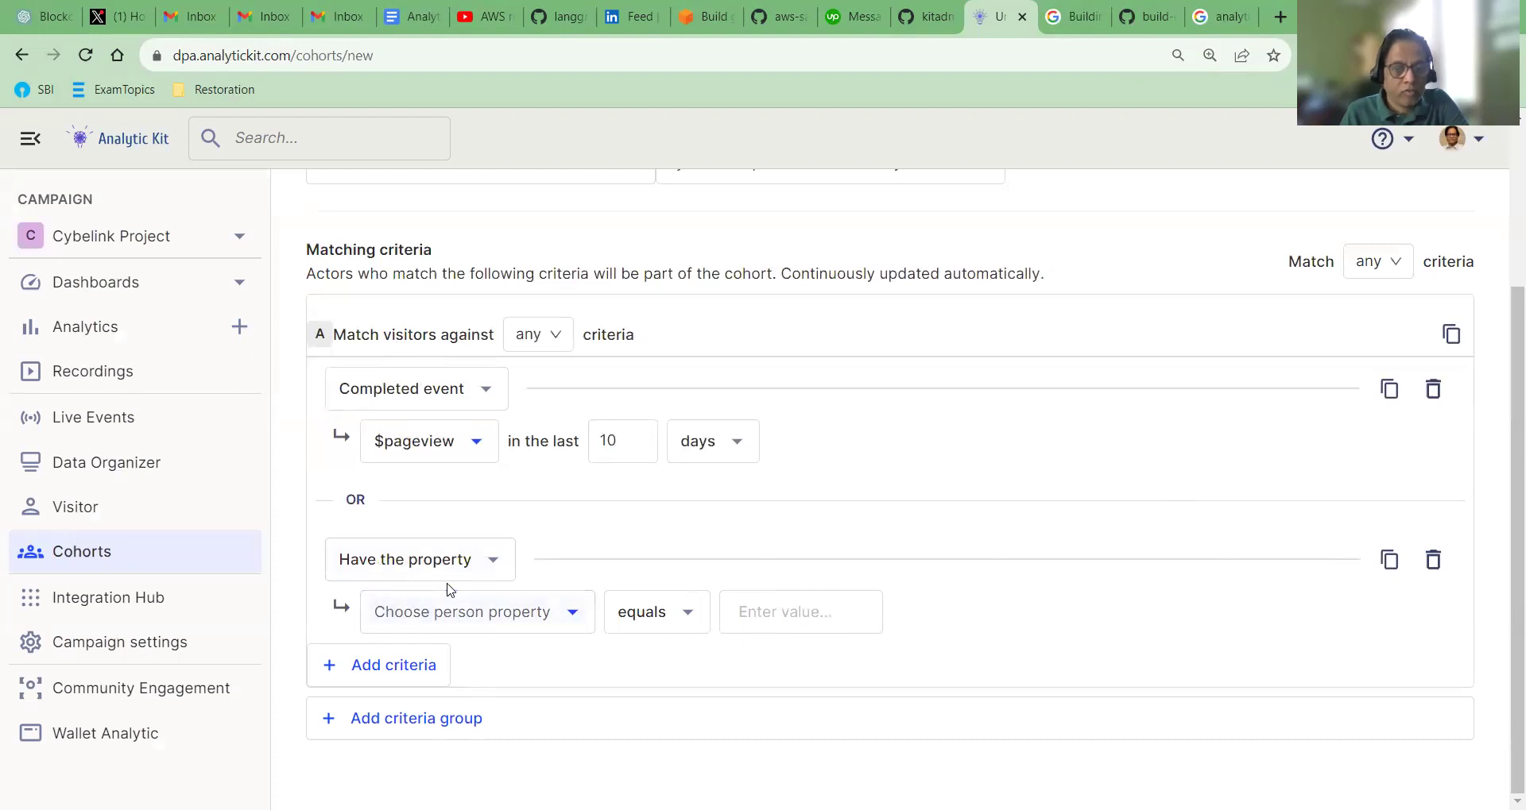
- Make the second criterion match visitors whose Continent Code property equals NA
{"action": "left_click", "coordinate": [577, 618]}
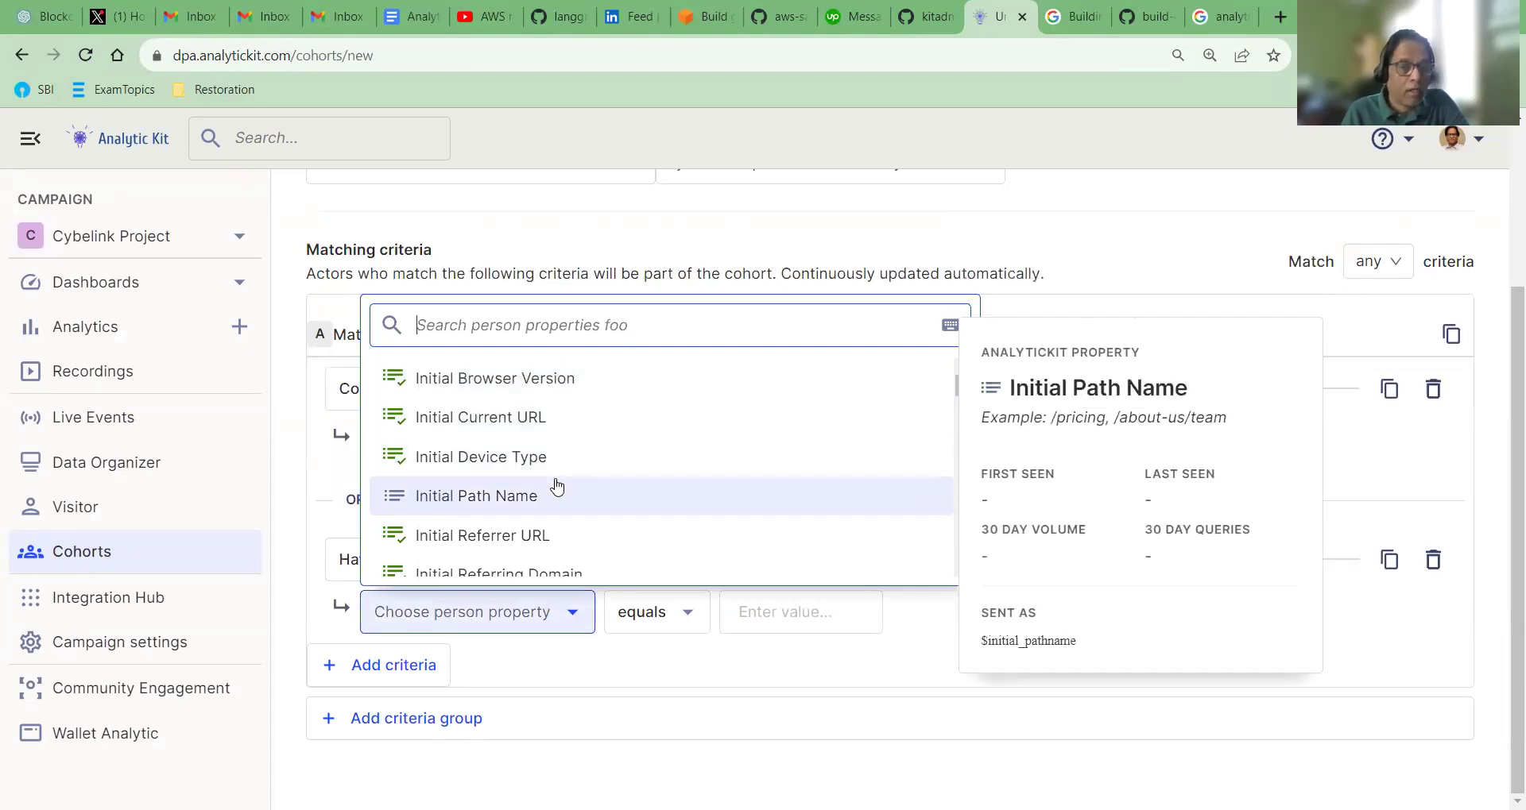
{"action": "scroll", "coordinate": [586, 517], "scroll_direction": "down", "scroll_amount": 3}
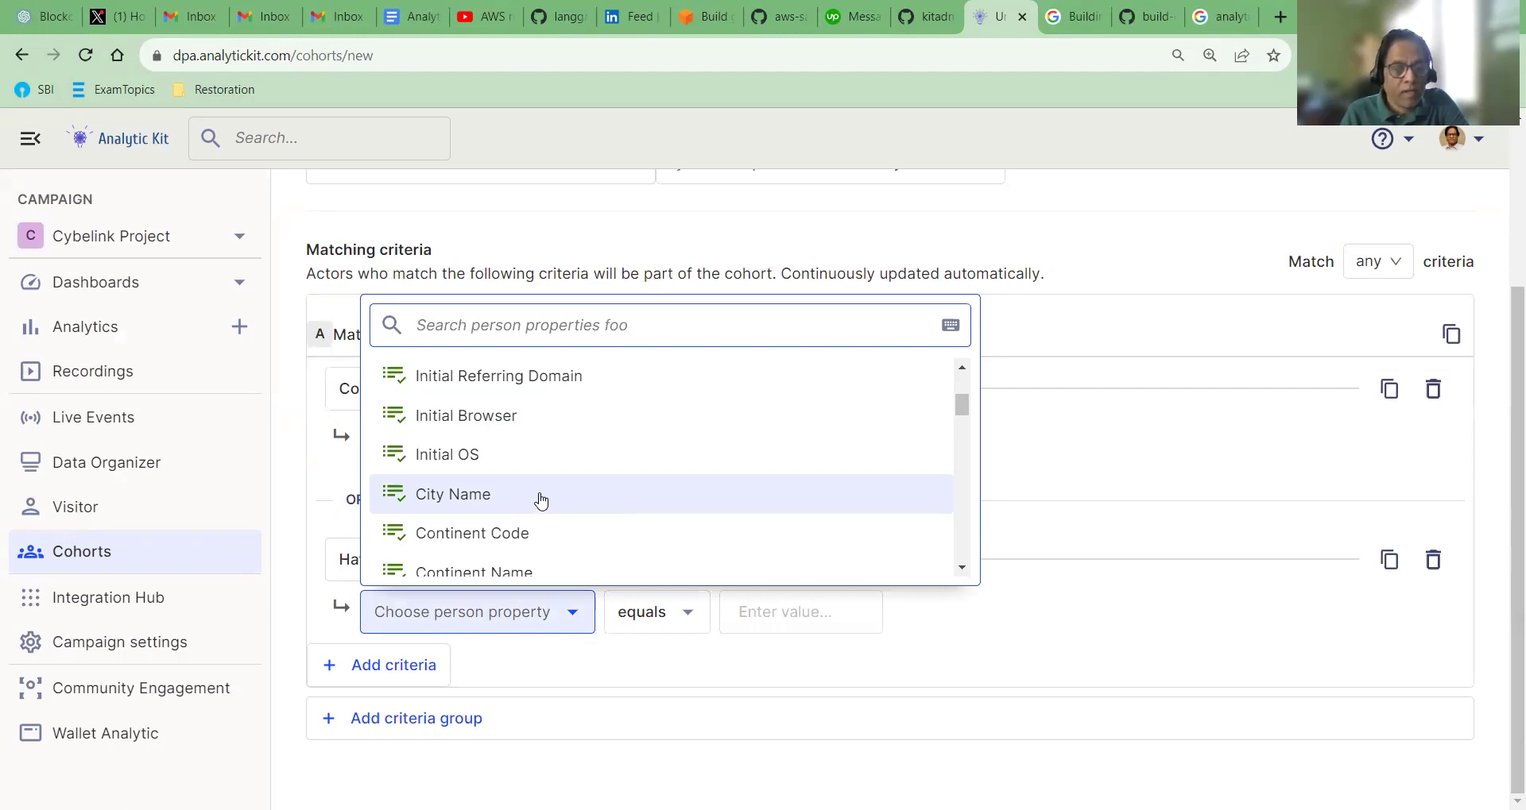
{"action": "left_click", "coordinate": [497, 521]}
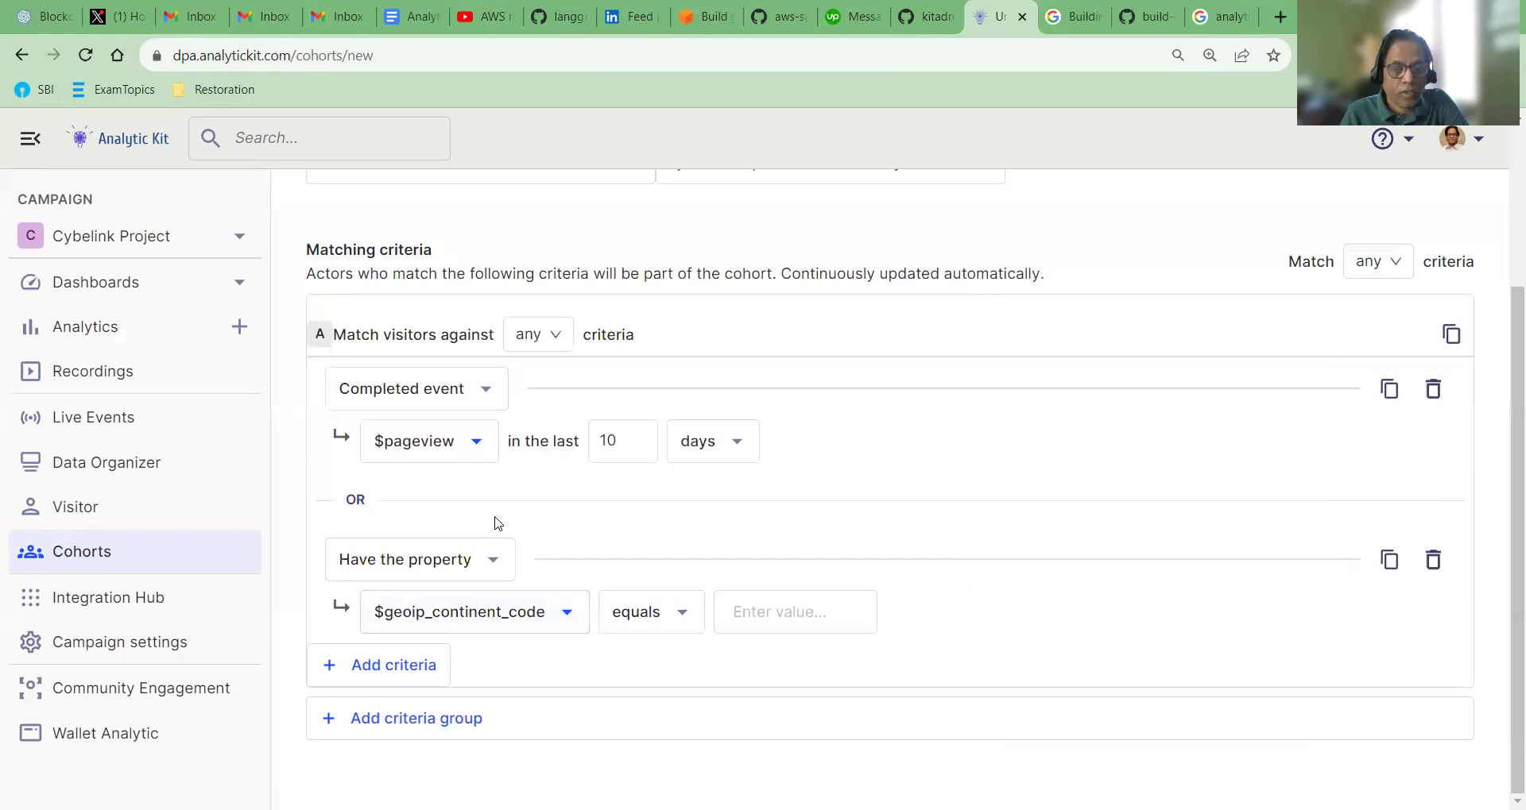
{"action": "left_click", "coordinate": [776, 617]}
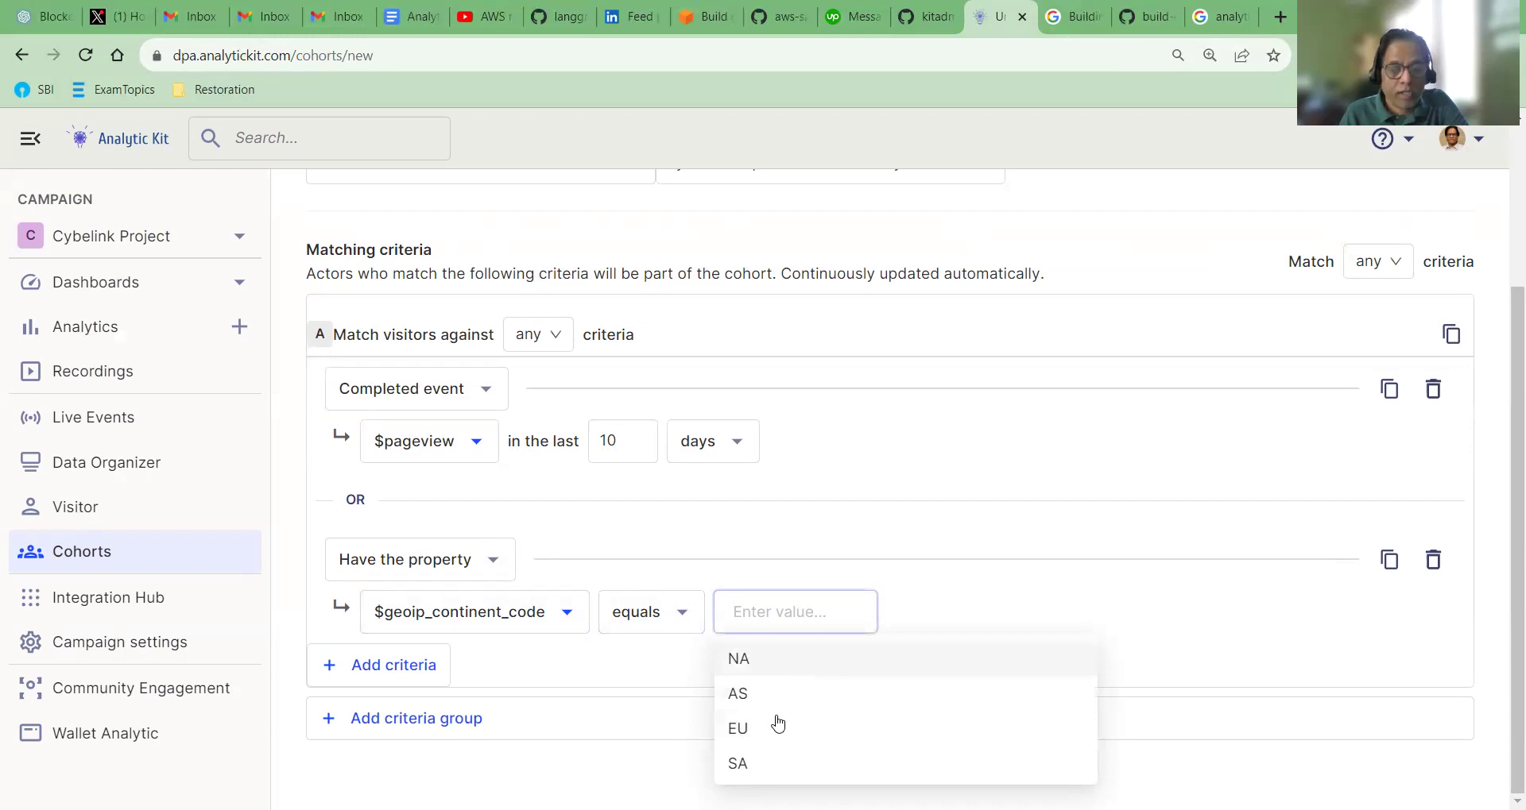
{"action": "left_click", "coordinate": [755, 663]}
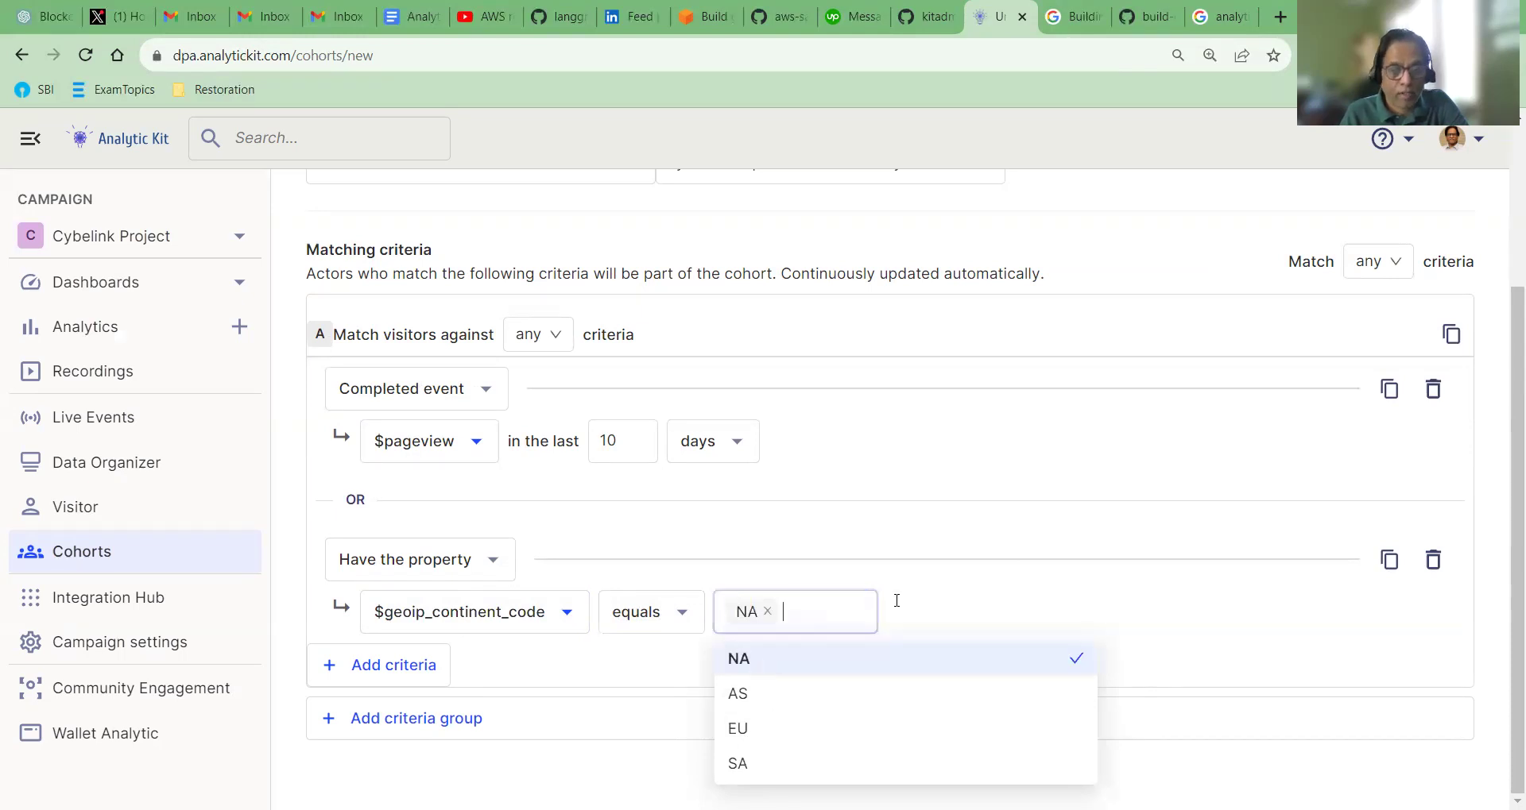
{"action": "left_click", "coordinate": [1013, 463]}
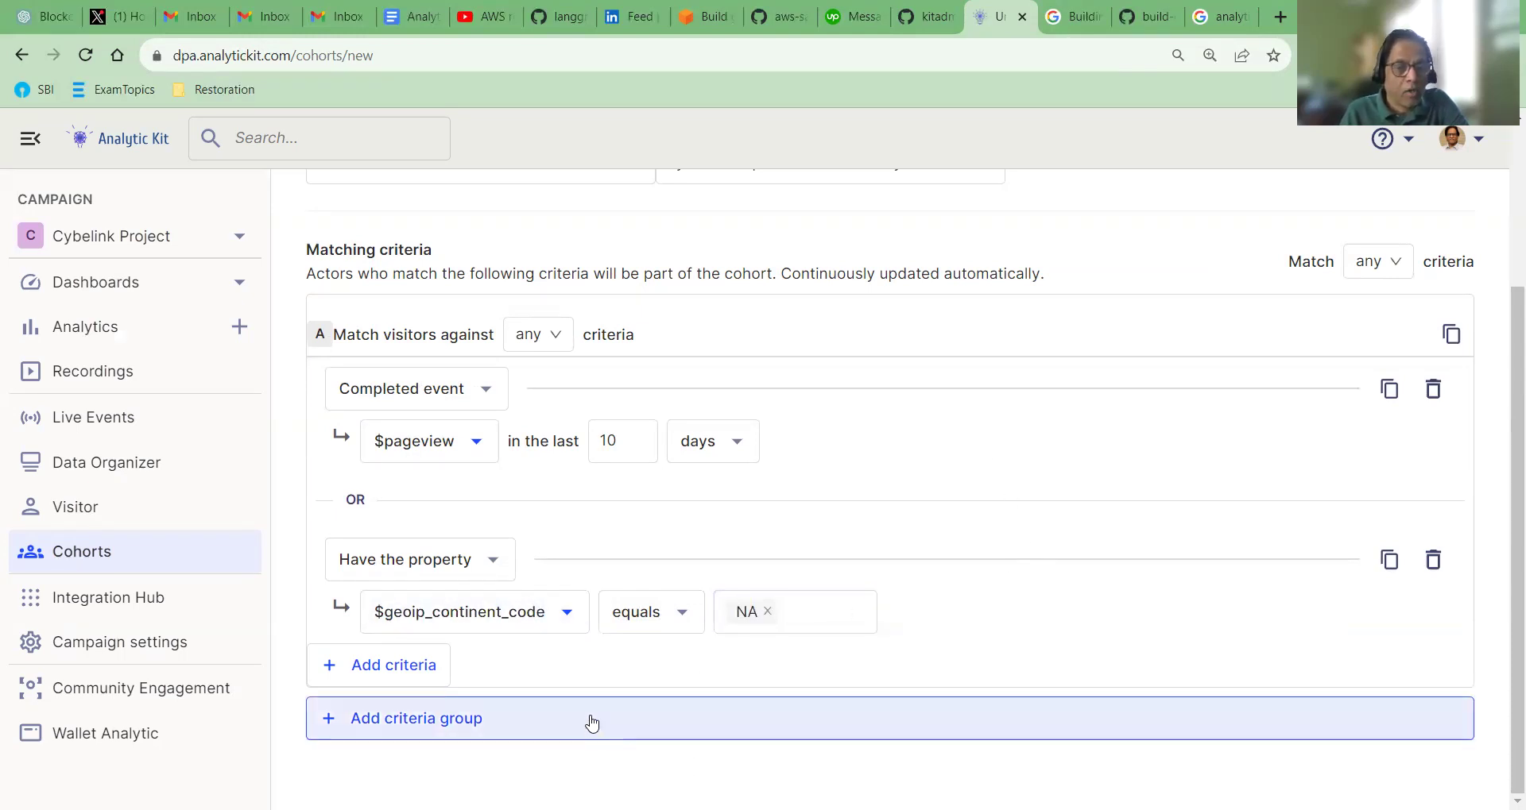
- Add a third criterion to group A matching visitors who completed the WalletLogin event
{"action": "left_click", "coordinate": [376, 672]}
{"action": "scroll", "coordinate": [381, 672], "scroll_direction": "down", "scroll_amount": 2}
{"action": "left_click", "coordinate": [484, 566]}
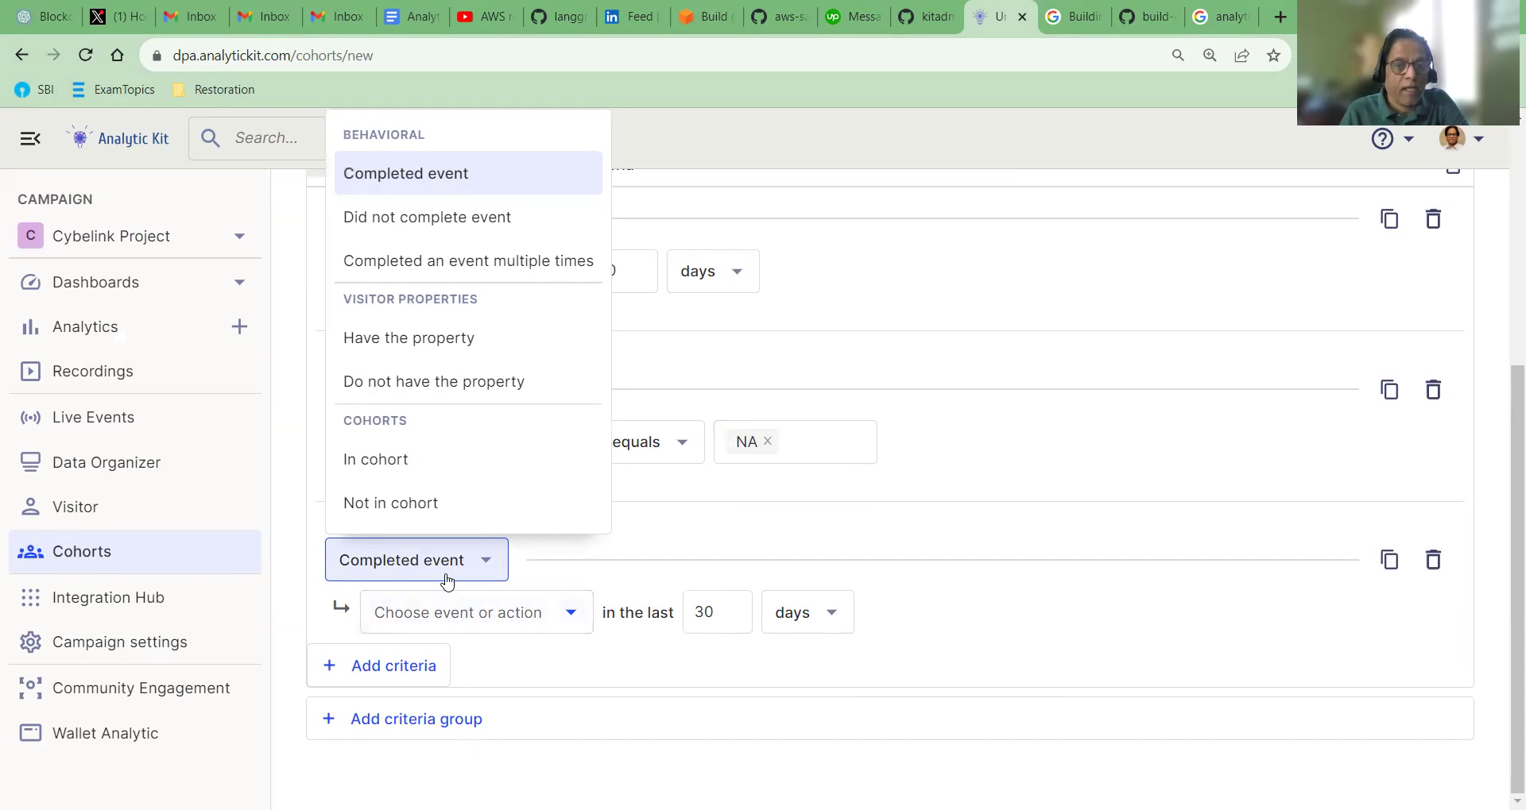
{"action": "left_click", "coordinate": [485, 565]}
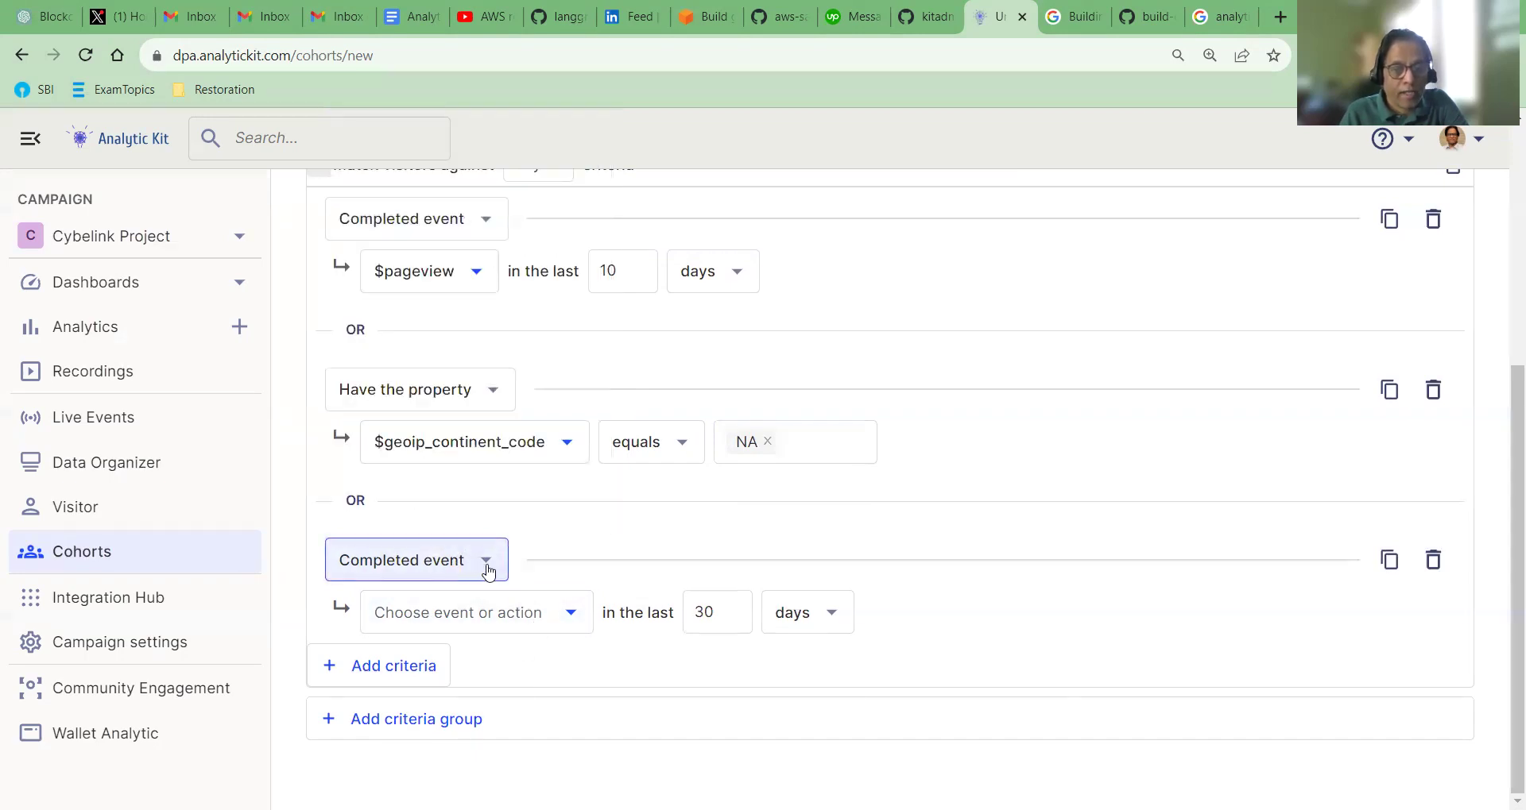
{"action": "left_click", "coordinate": [489, 570]}
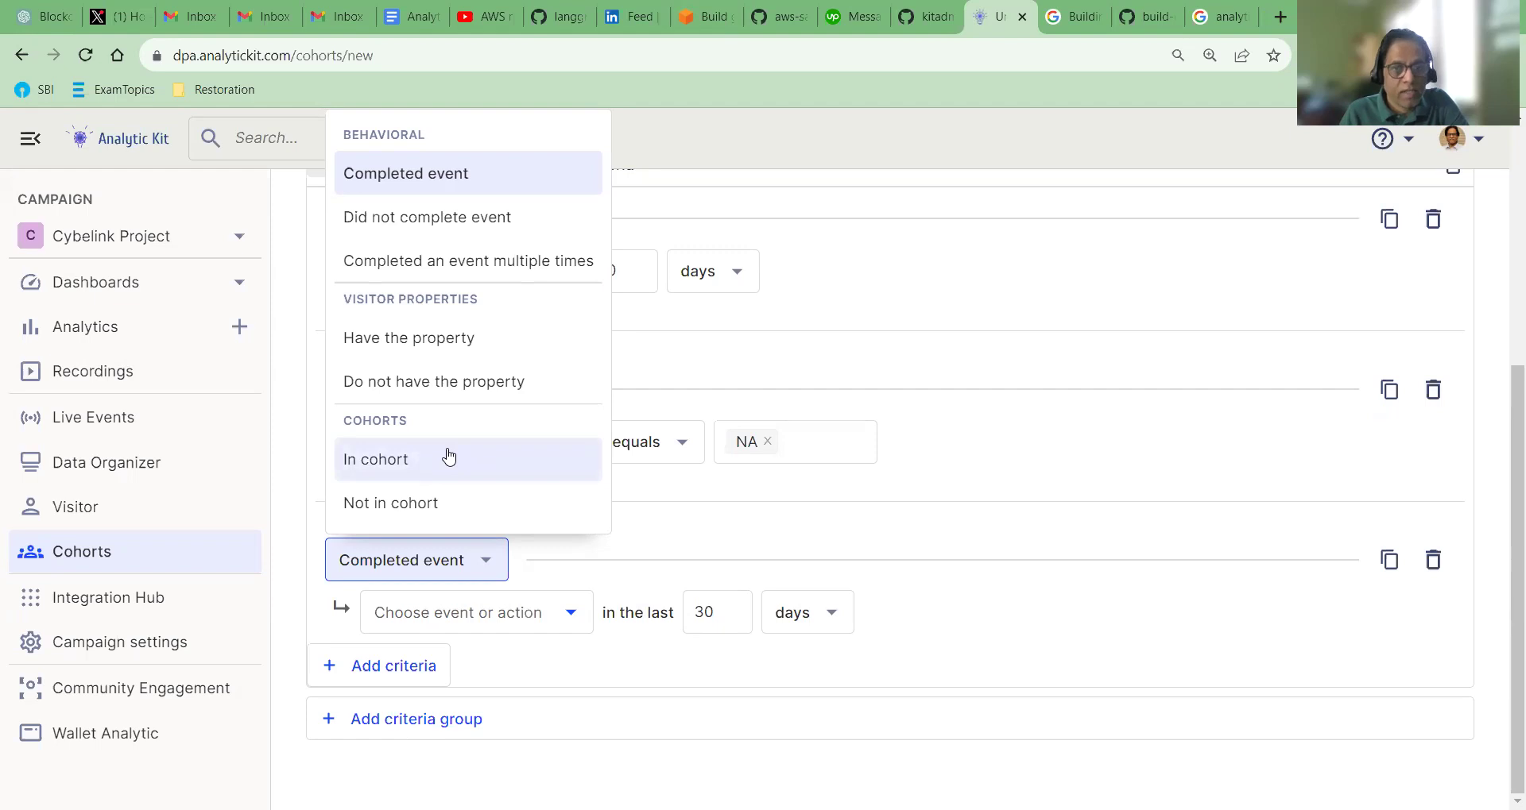
{"action": "left_click", "coordinate": [462, 181]}
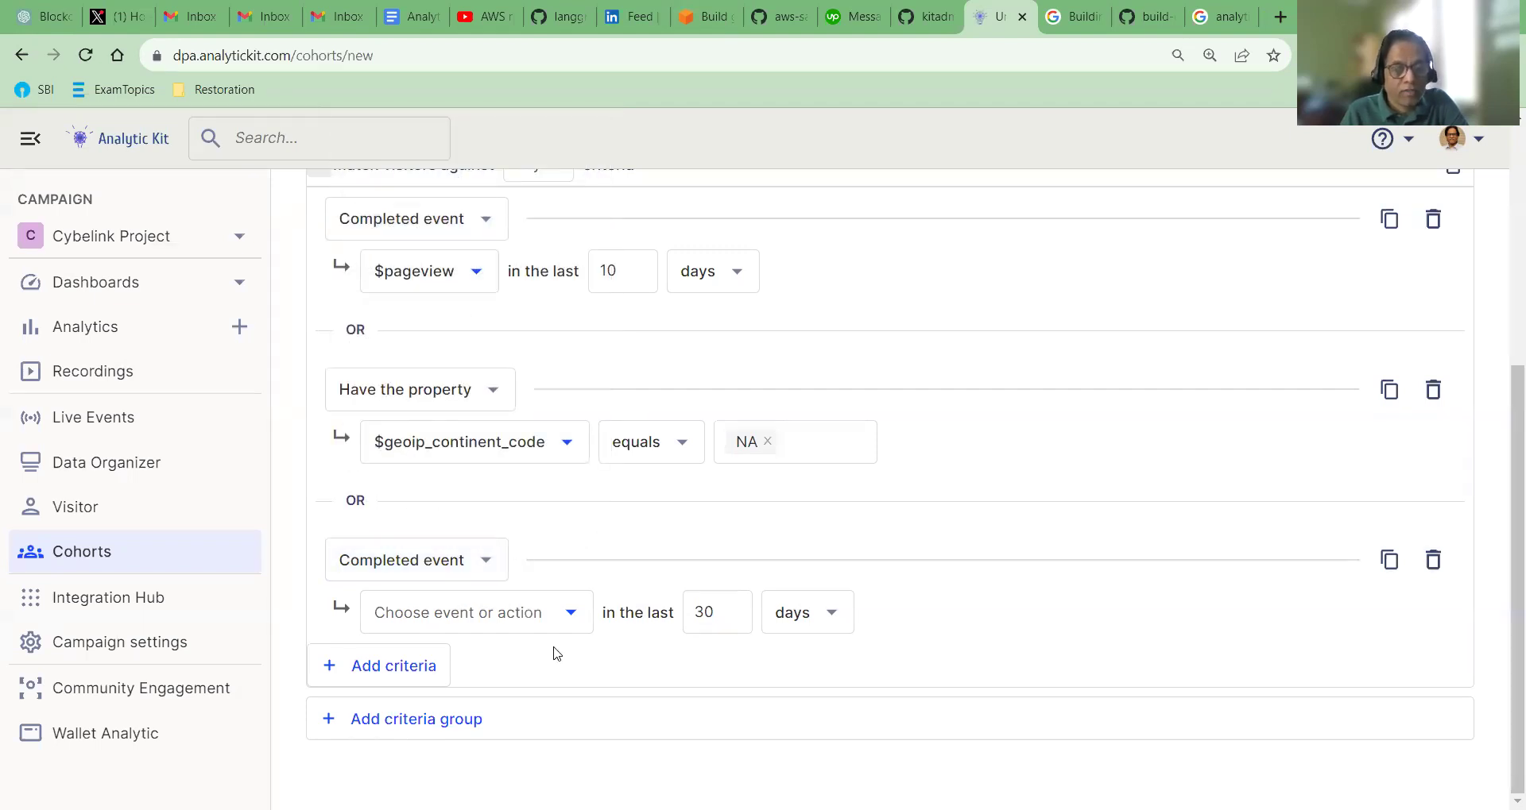
{"action": "left_click", "coordinate": [577, 620]}
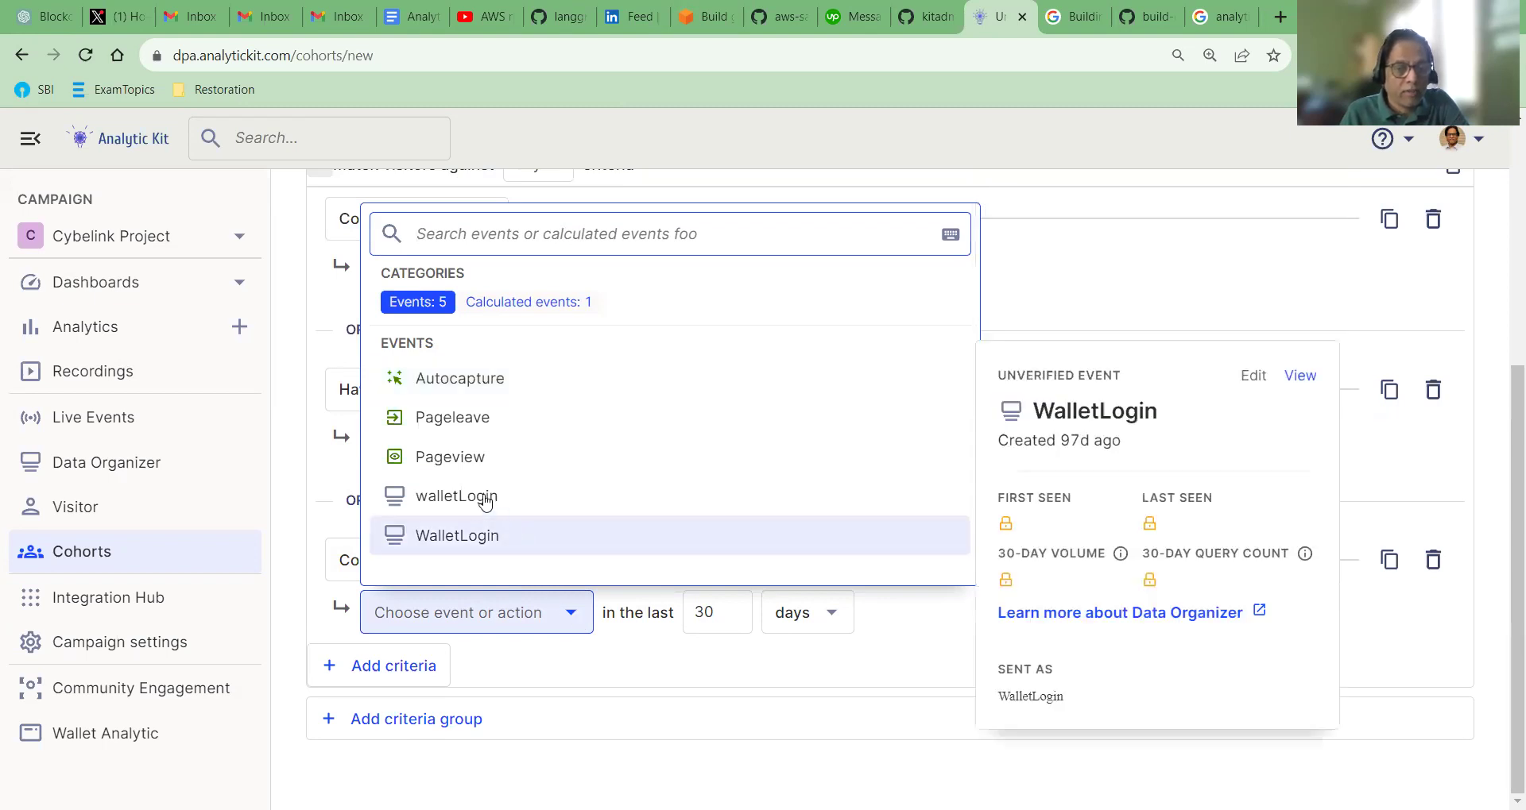
{"action": "left_click", "coordinate": [475, 550]}
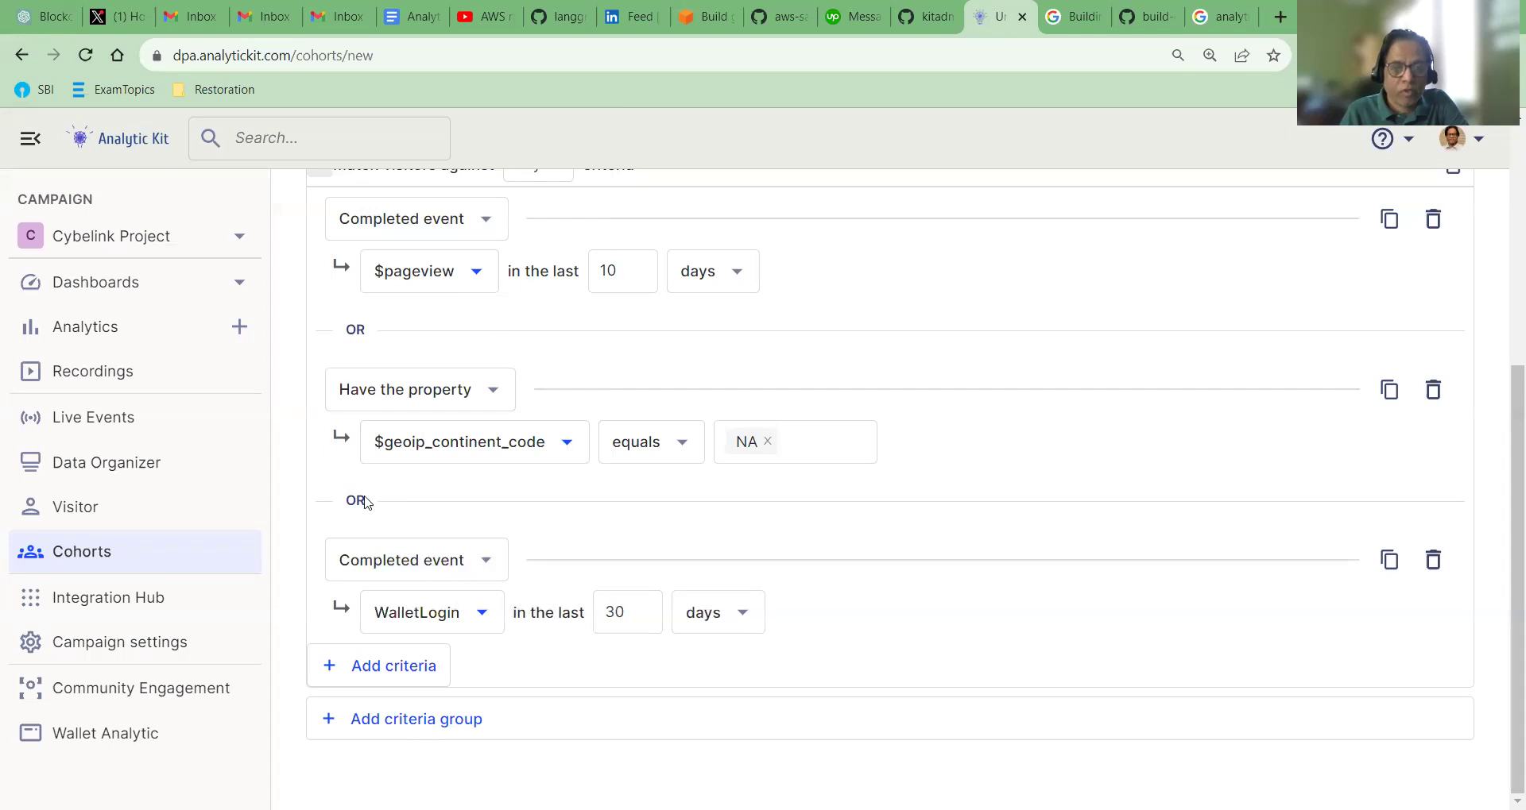
- Set criteria group A to match visitors against all of its criteria
{"action": "scroll", "coordinate": [769, 476], "scroll_direction": "up", "scroll_amount": 4}
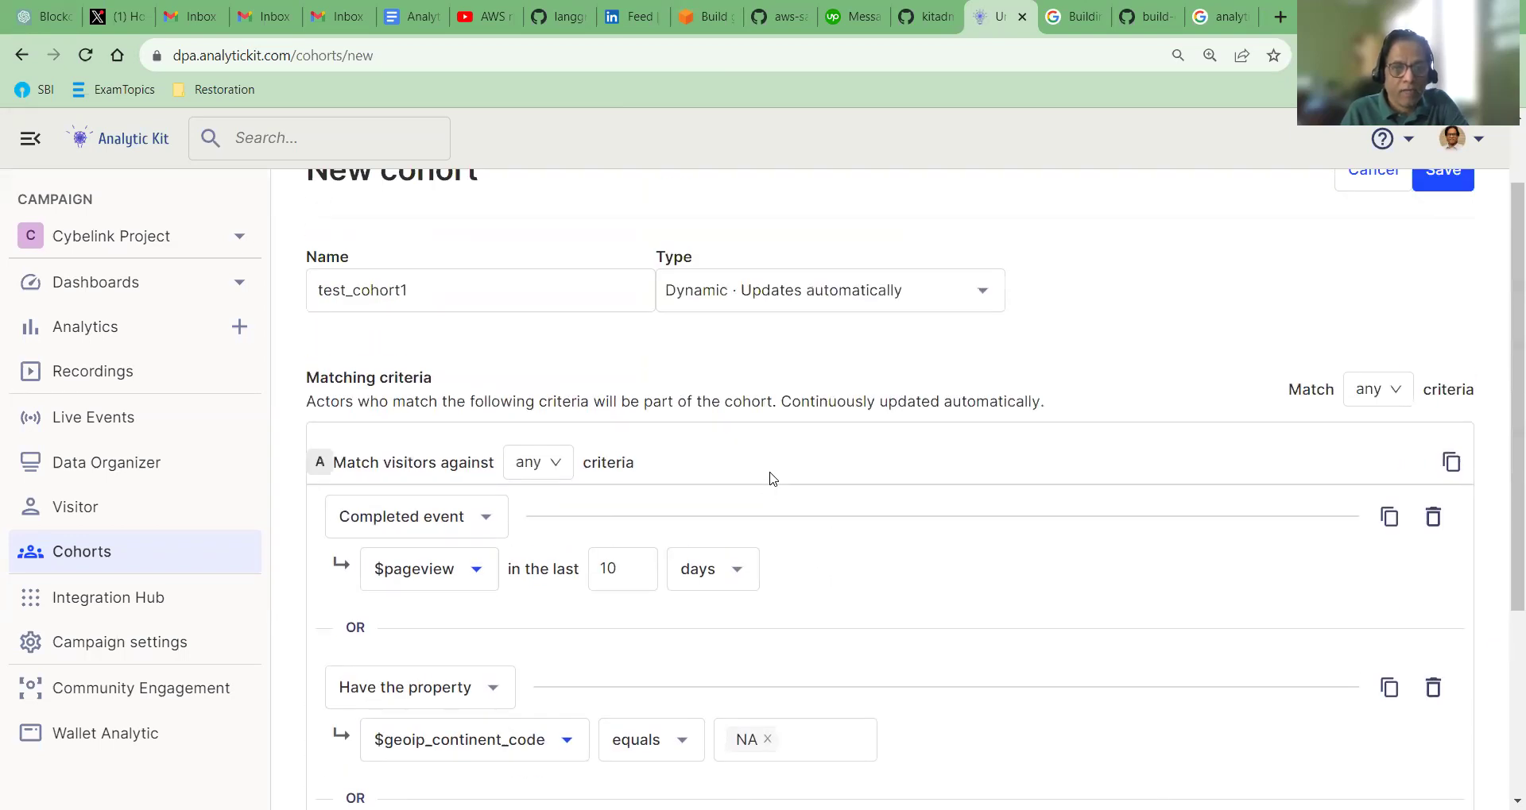
{"action": "scroll", "coordinate": [636, 556], "scroll_direction": "down", "scroll_amount": 3}
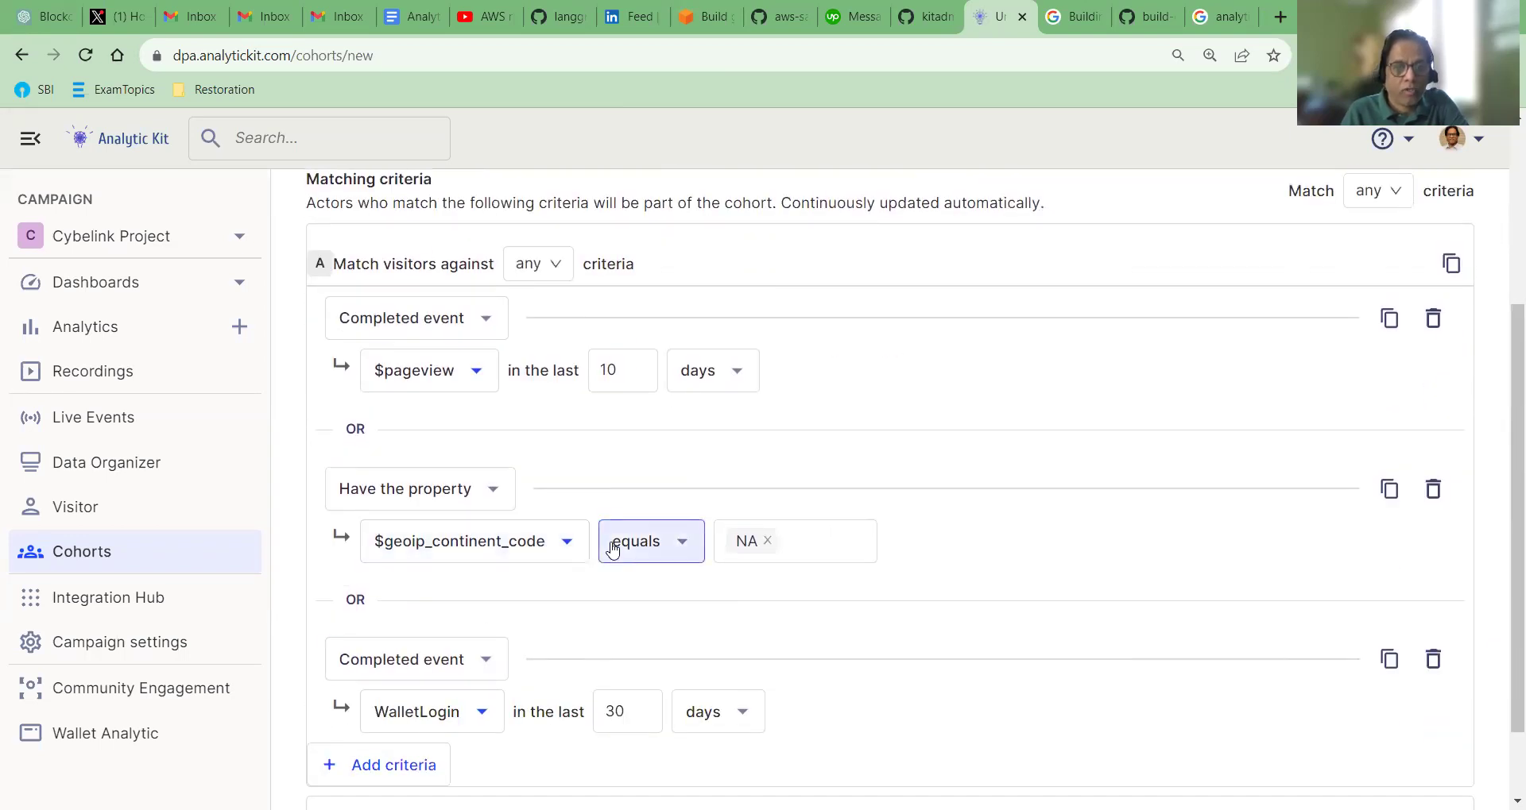
{"action": "left_click", "coordinate": [554, 267]}
{"action": "left_click", "coordinate": [629, 332]}
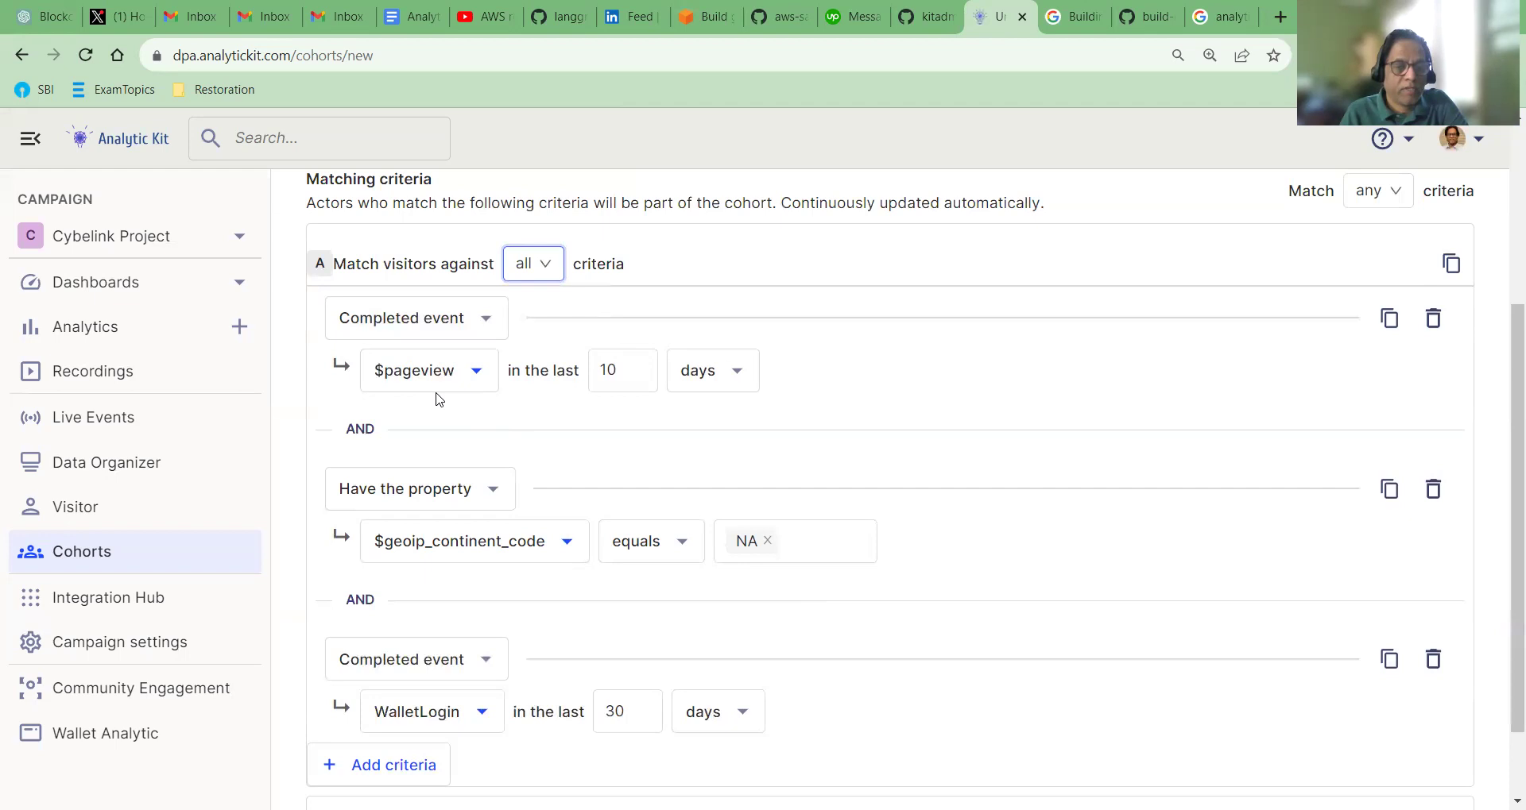
- Add a second criteria group below group A
{"action": "scroll", "coordinate": [721, 603], "scroll_direction": "down", "scroll_amount": 1}
{"action": "scroll", "coordinate": [755, 605], "scroll_direction": "down", "scroll_amount": 1}
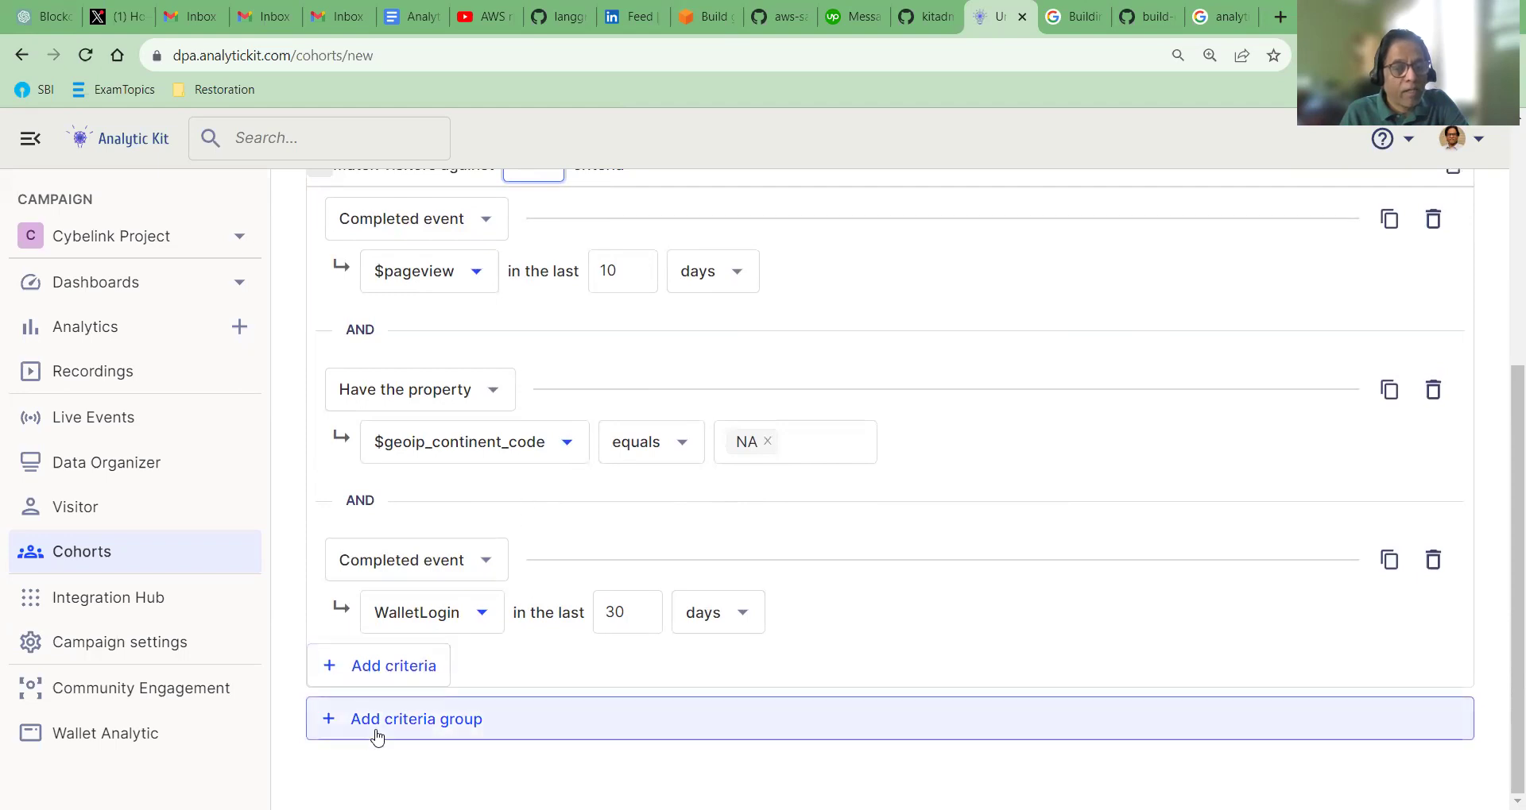
{"action": "scroll", "coordinate": [474, 310], "scroll_direction": "up", "scroll_amount": 4}
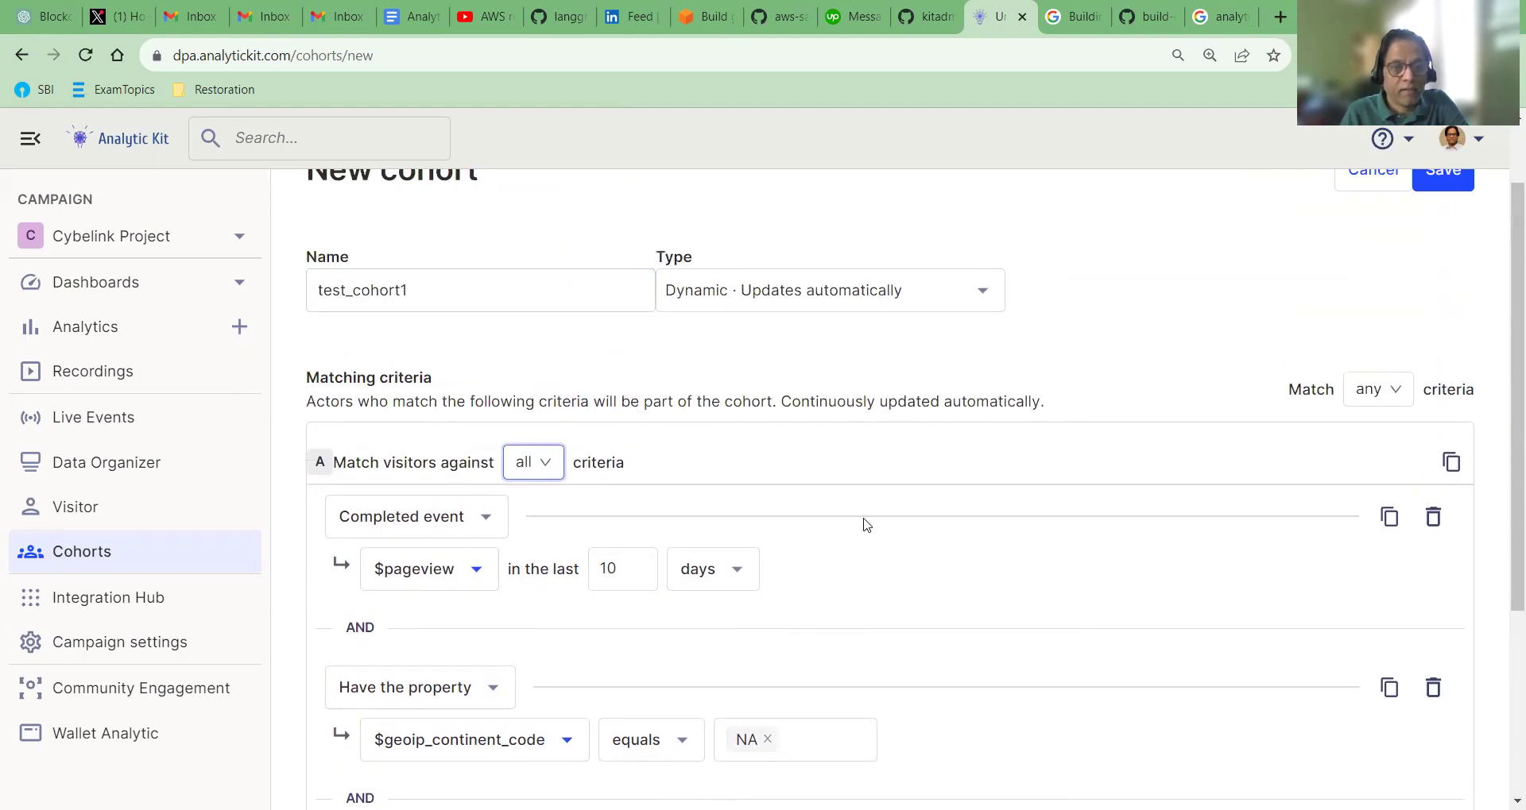
{"action": "scroll", "coordinate": [861, 524], "scroll_direction": "down", "scroll_amount": 1}
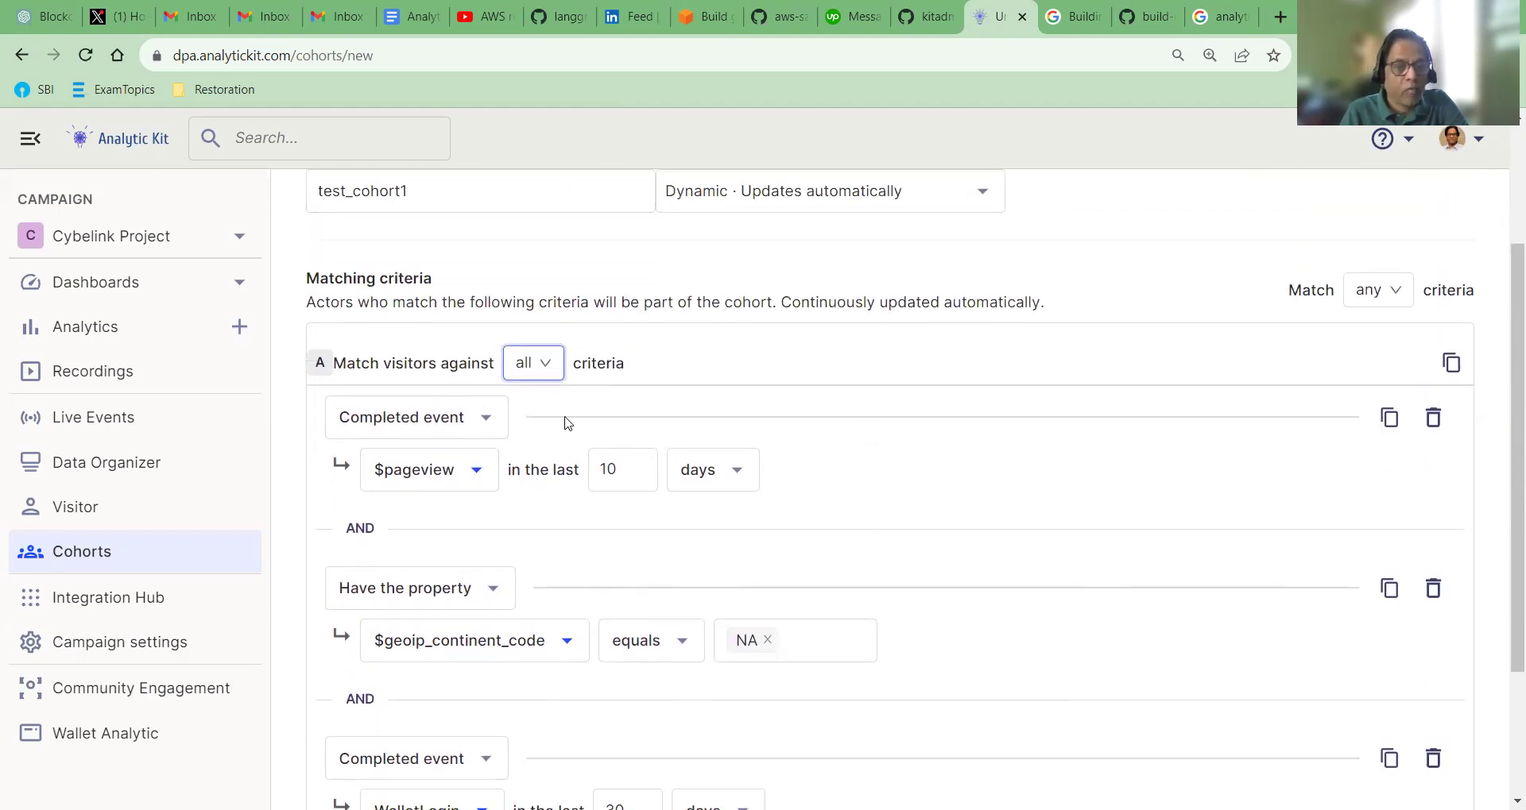
{"action": "scroll", "coordinate": [566, 451], "scroll_direction": "down", "scroll_amount": 2}
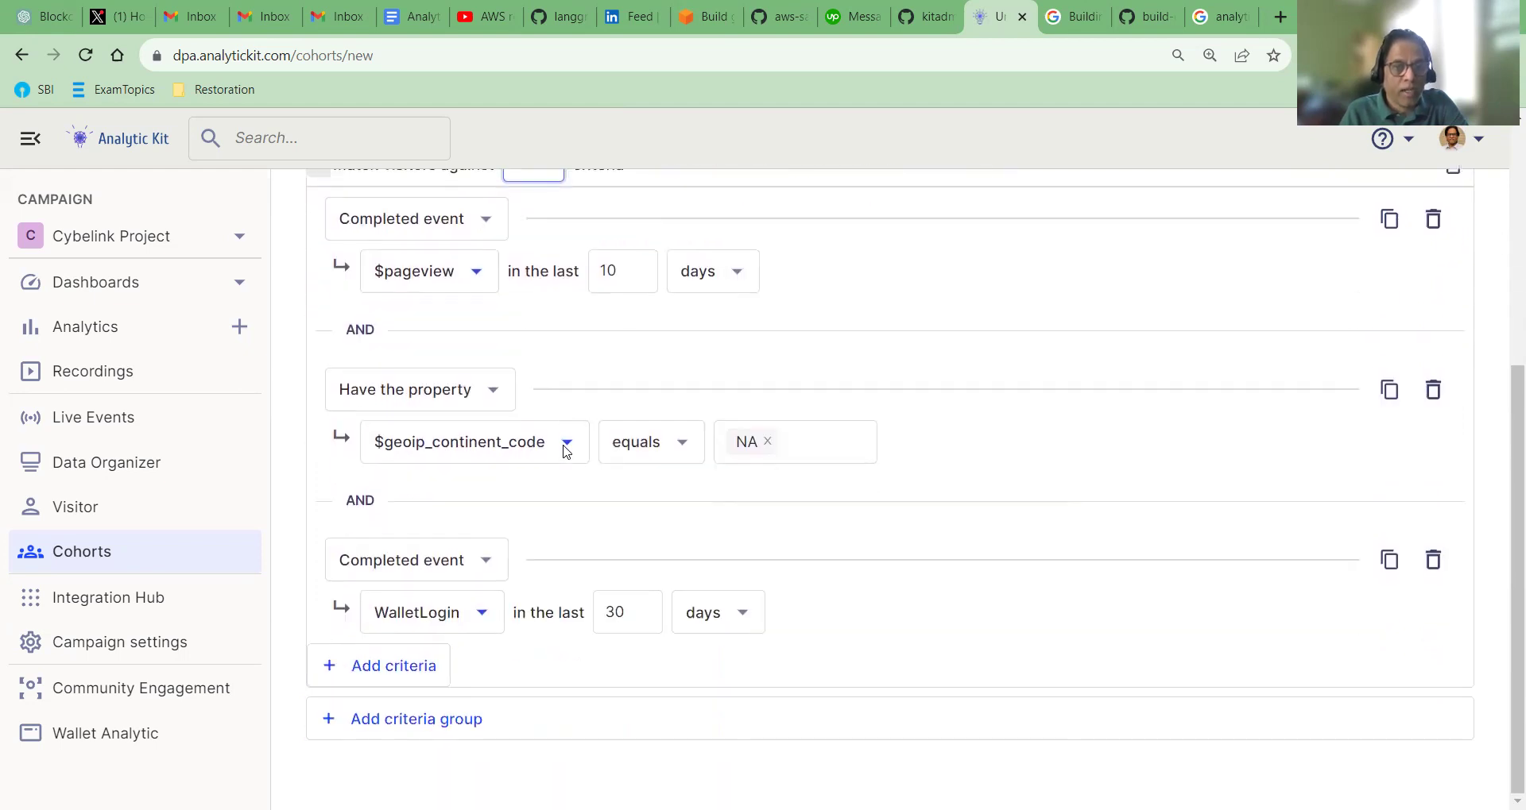
{"action": "left_click", "coordinate": [446, 718]}
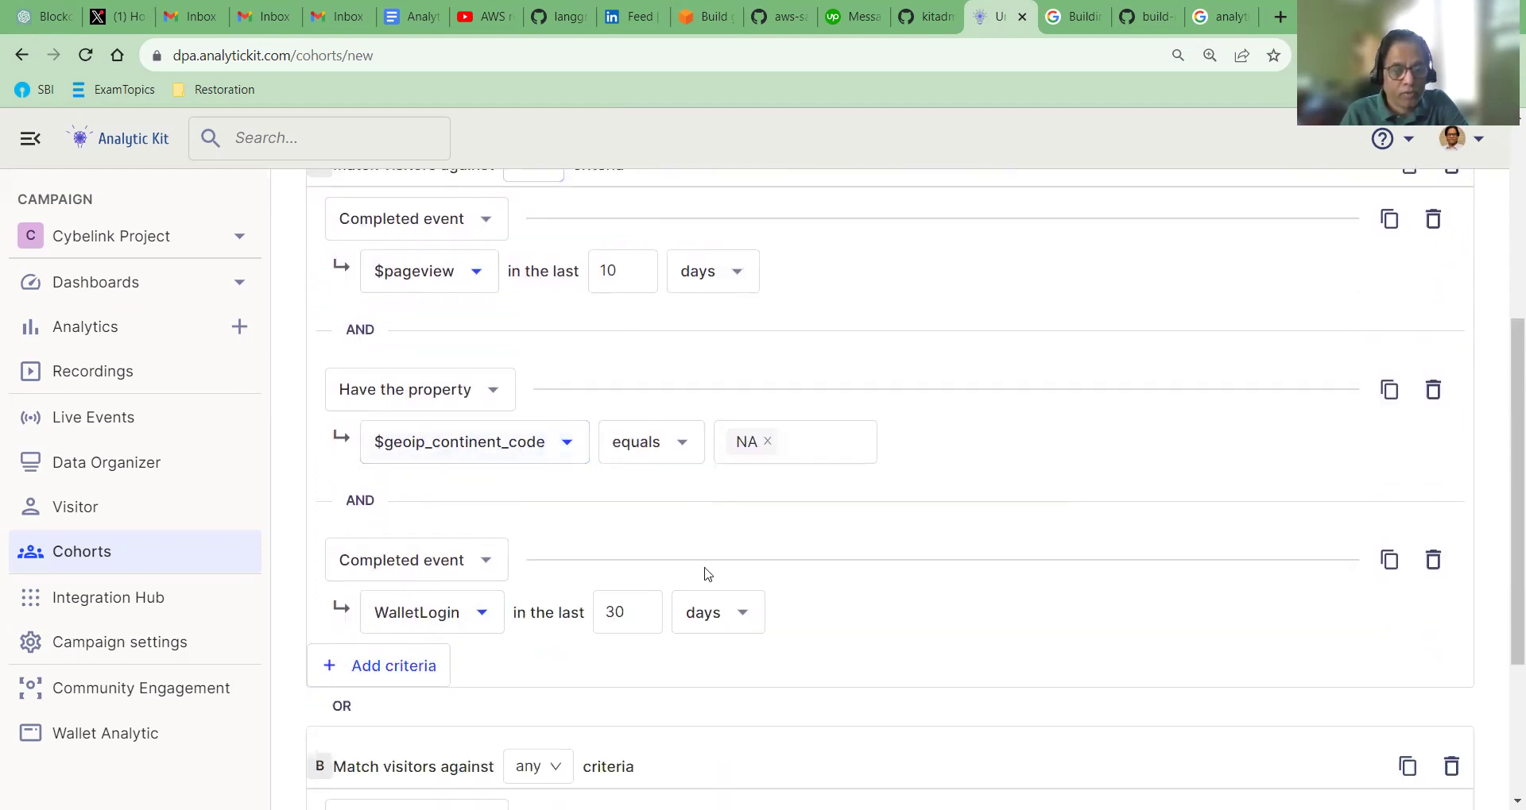
{"action": "scroll", "coordinate": [702, 572], "scroll_direction": "down", "scroll_amount": 3}
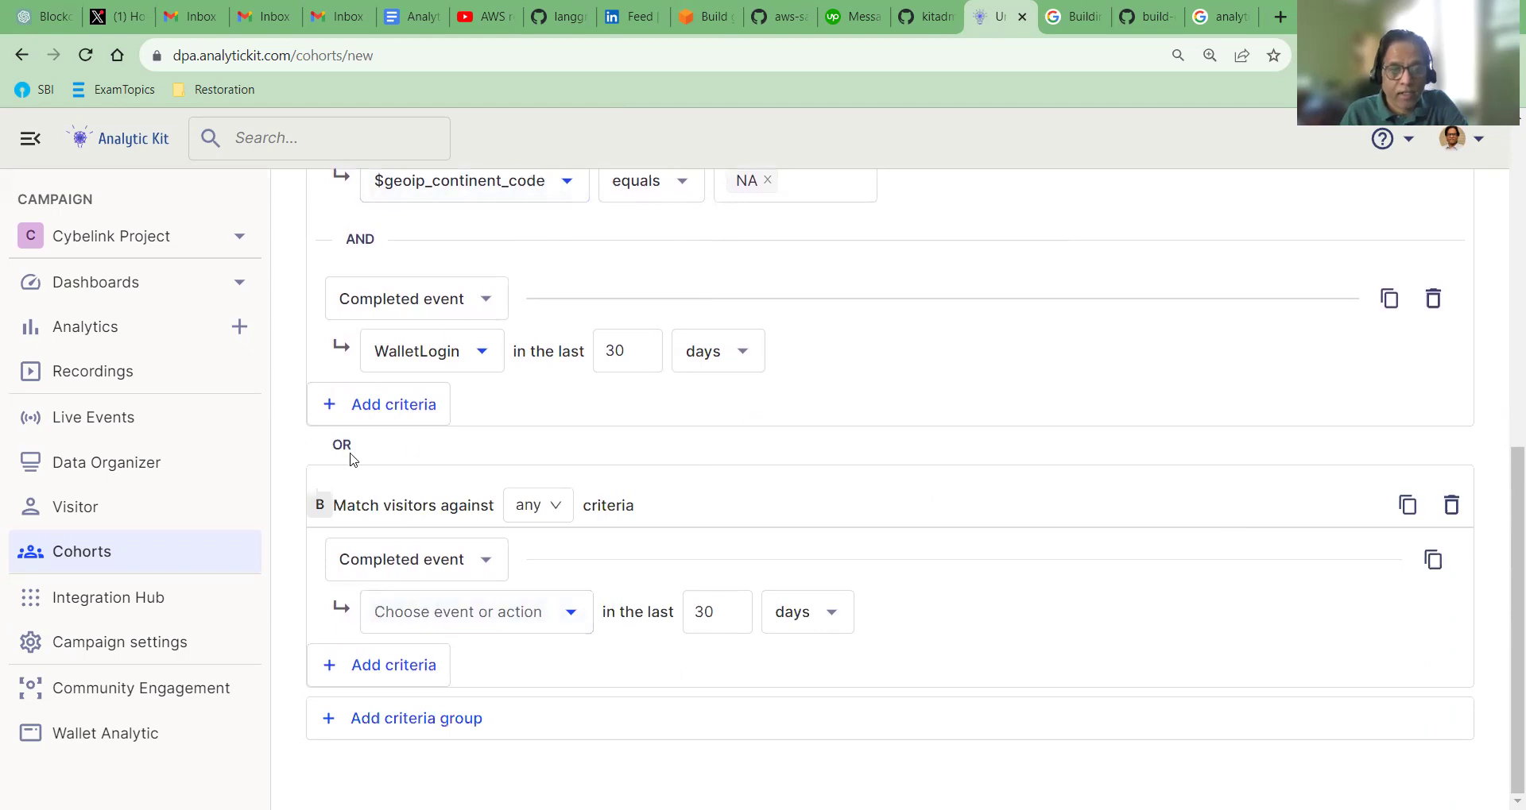
- Set the cohort's overall matching between the criteria groups to all (logical and)
{"action": "scroll", "coordinate": [487, 317], "scroll_direction": "up", "scroll_amount": 6}
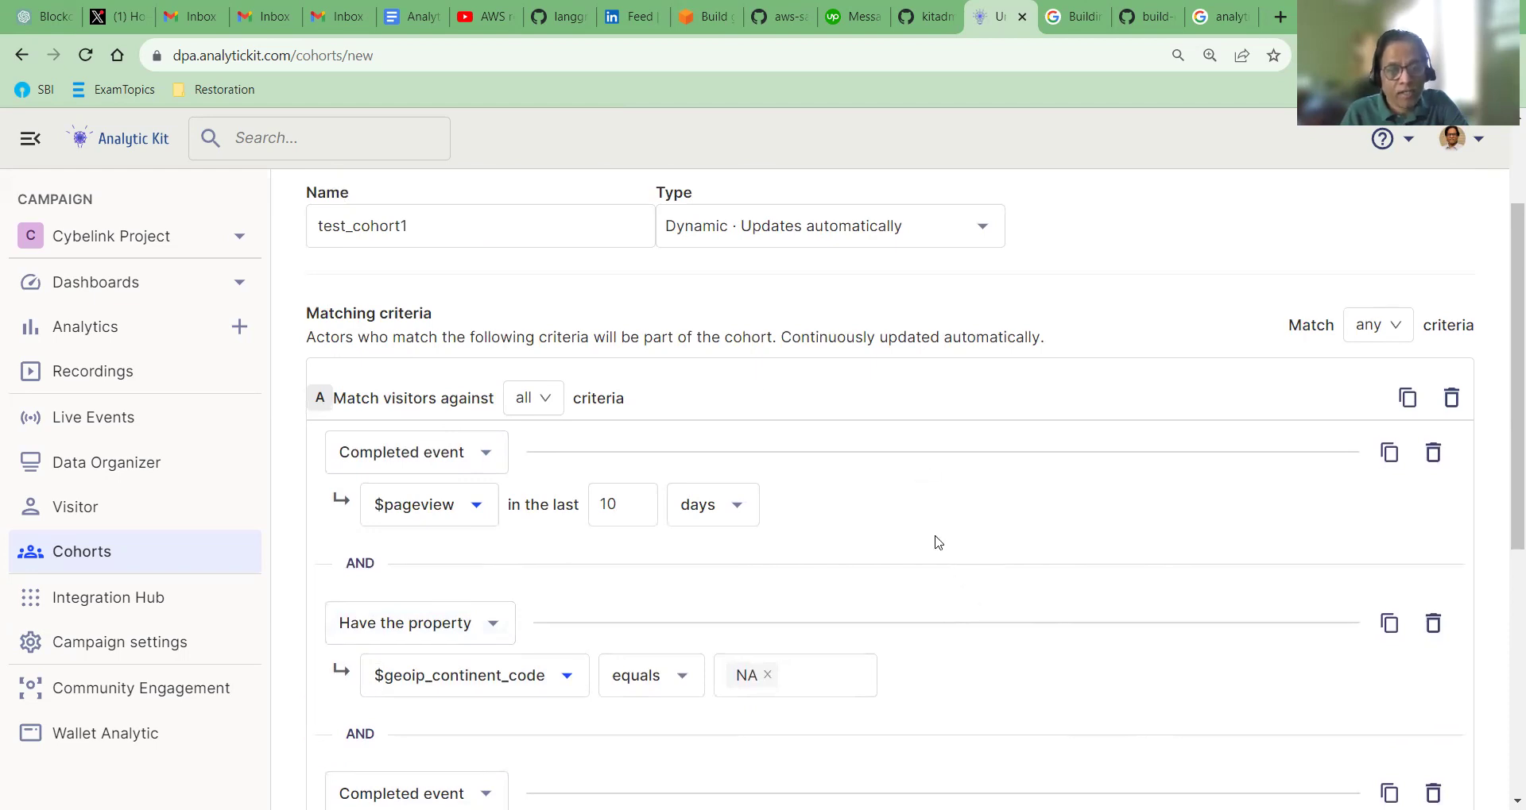
{"action": "scroll", "coordinate": [874, 572], "scroll_direction": "down", "scroll_amount": 4}
{"action": "scroll", "coordinate": [699, 691], "scroll_direction": "down", "scroll_amount": 2}
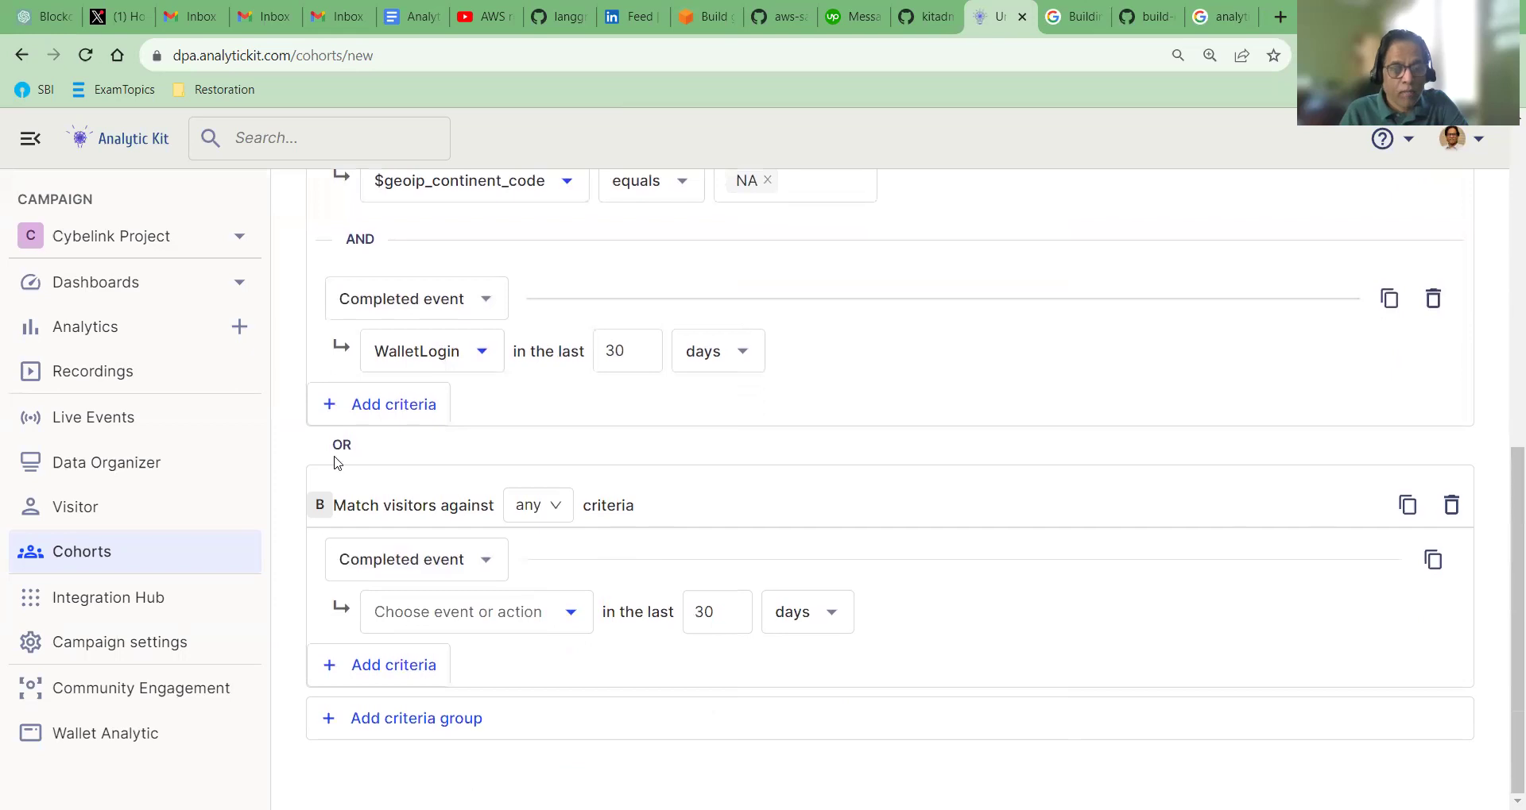
{"action": "scroll", "coordinate": [1423, 511], "scroll_direction": "up", "scroll_amount": 8}
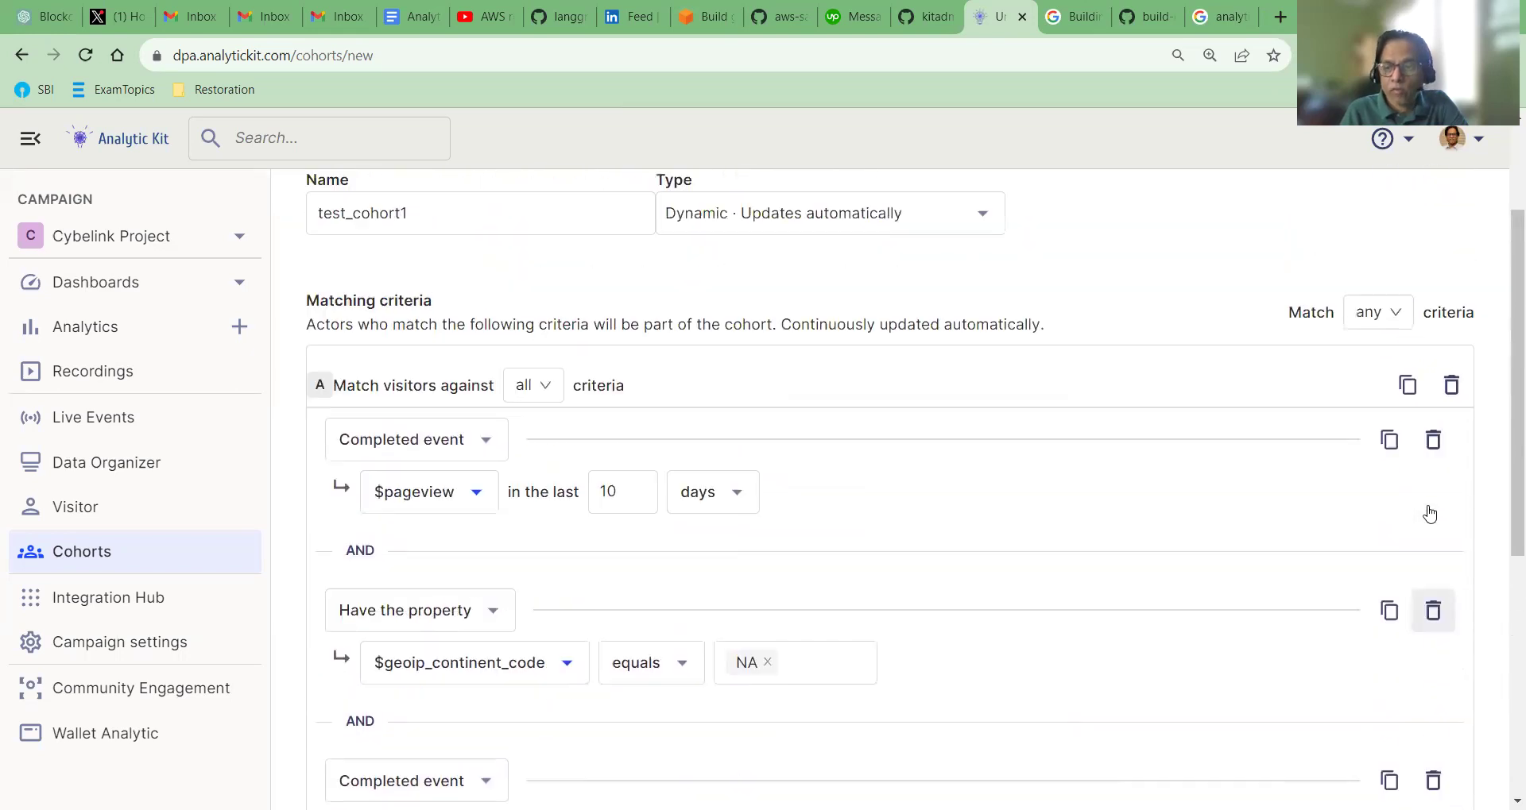
{"action": "left_click", "coordinate": [1405, 495]}
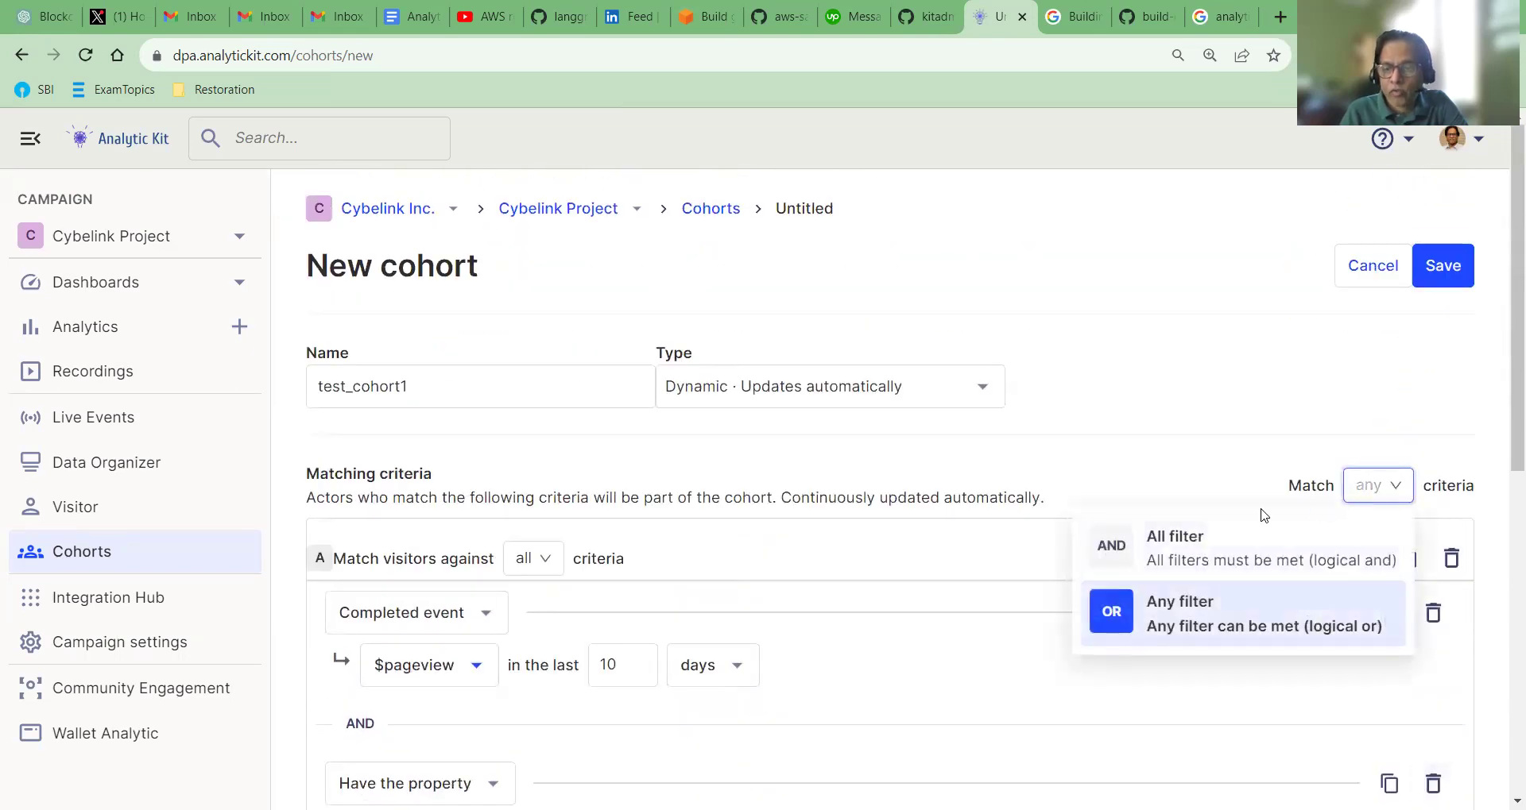
{"action": "left_click", "coordinate": [1134, 549]}
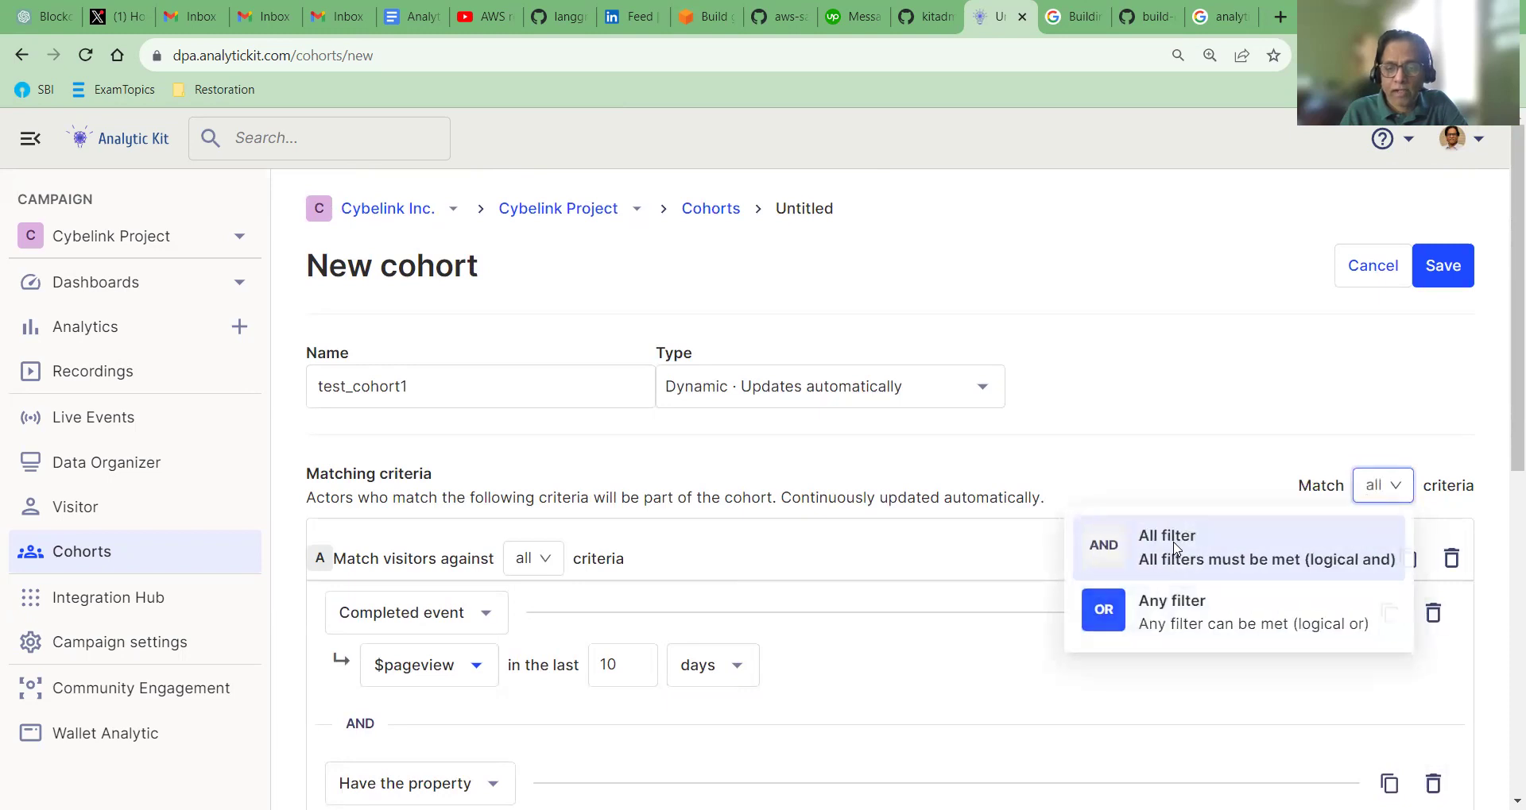
{"action": "scroll", "coordinate": [808, 511], "scroll_direction": "down", "scroll_amount": 6}
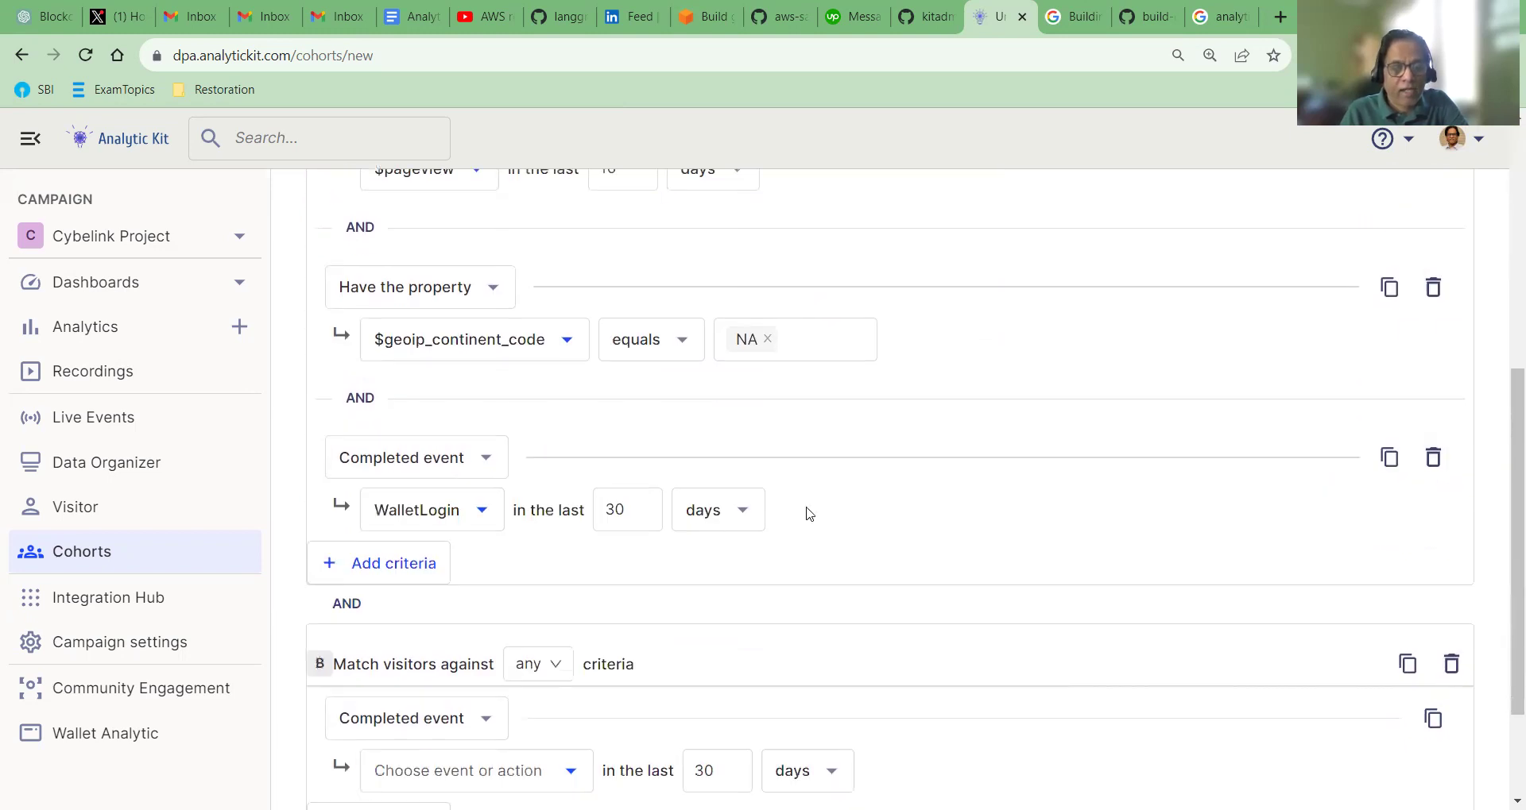
{"action": "scroll", "coordinate": [487, 578], "scroll_direction": "down", "scroll_amount": 2}
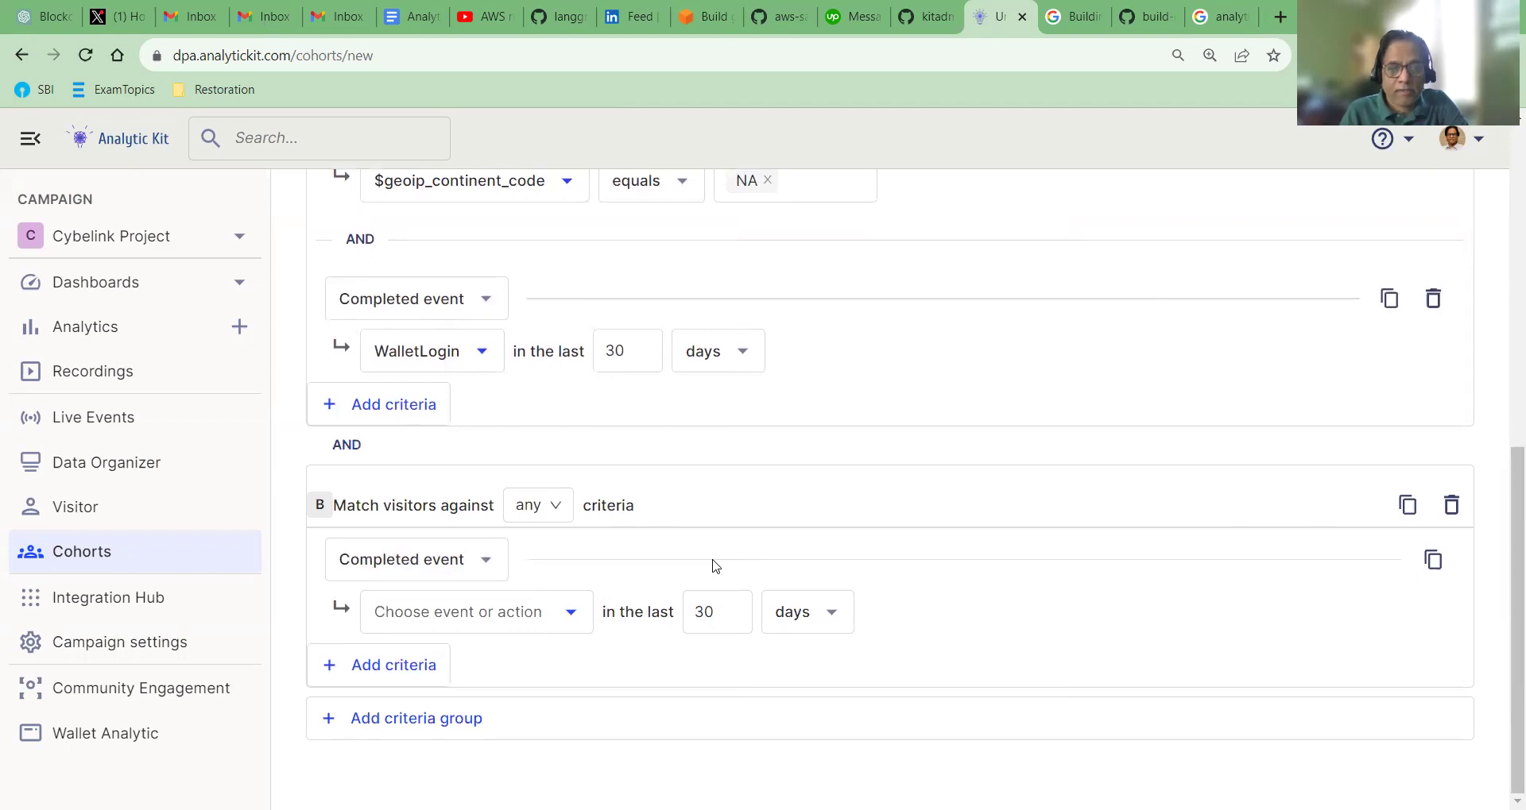
- Delete criteria group B and save the new cohort
{"action": "left_click", "coordinate": [1451, 505]}
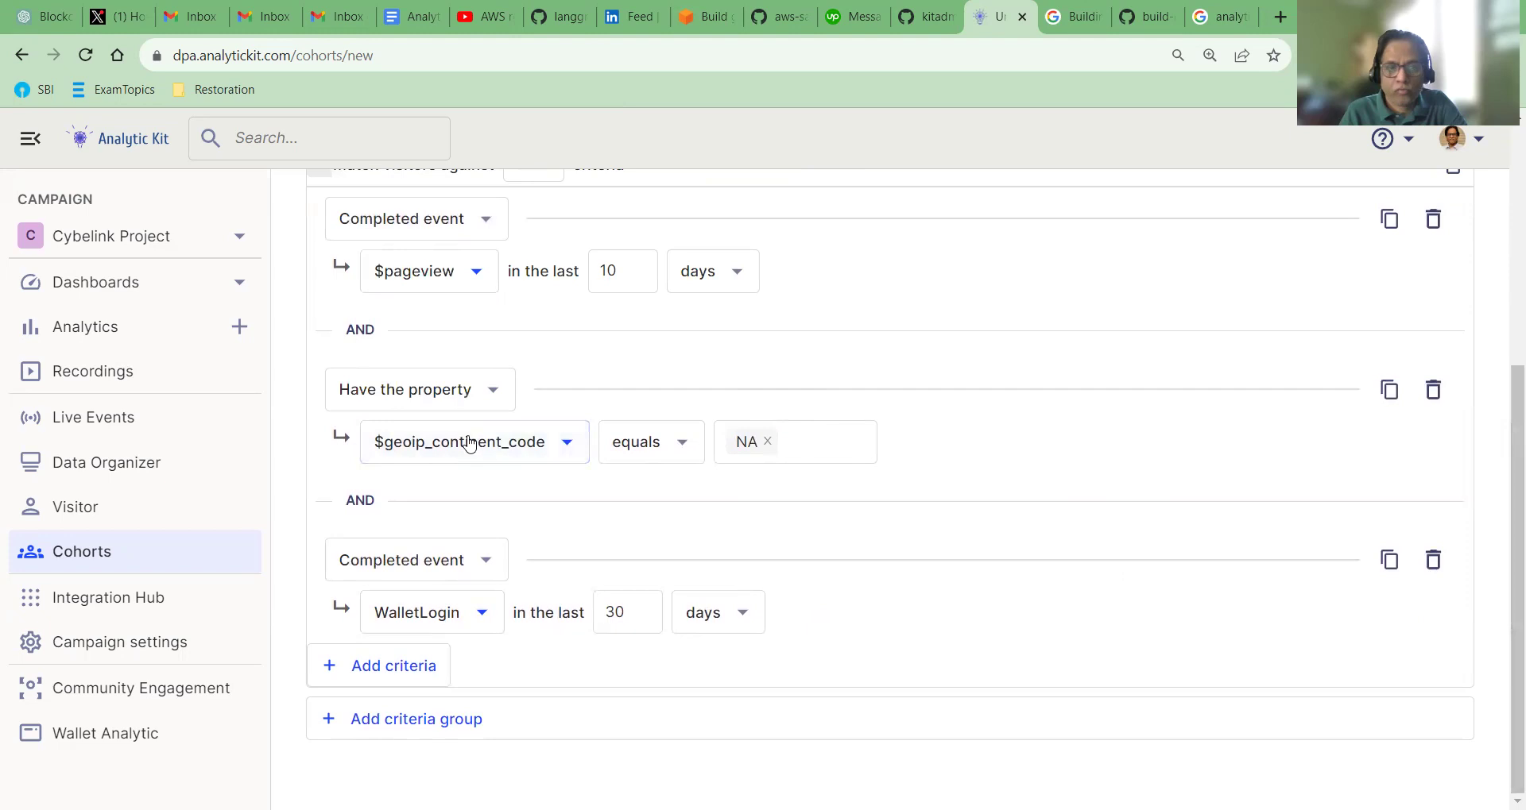
{"action": "scroll", "coordinate": [711, 576], "scroll_direction": "up", "scroll_amount": 4}
{"action": "scroll", "coordinate": [435, 578], "scroll_direction": "down", "scroll_amount": 4}
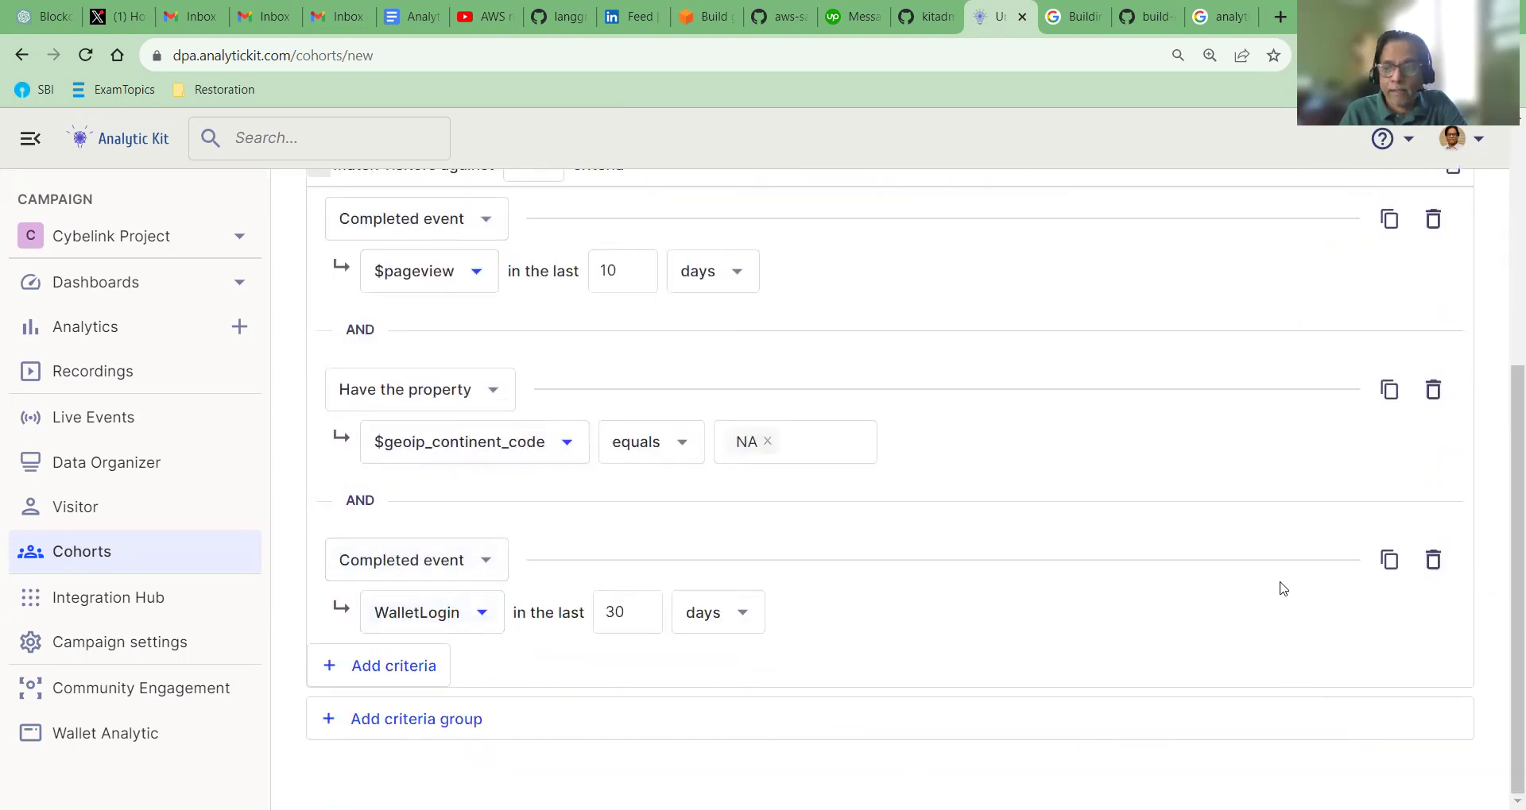
{"action": "scroll", "coordinate": [1383, 467], "scroll_direction": "up", "scroll_amount": 5}
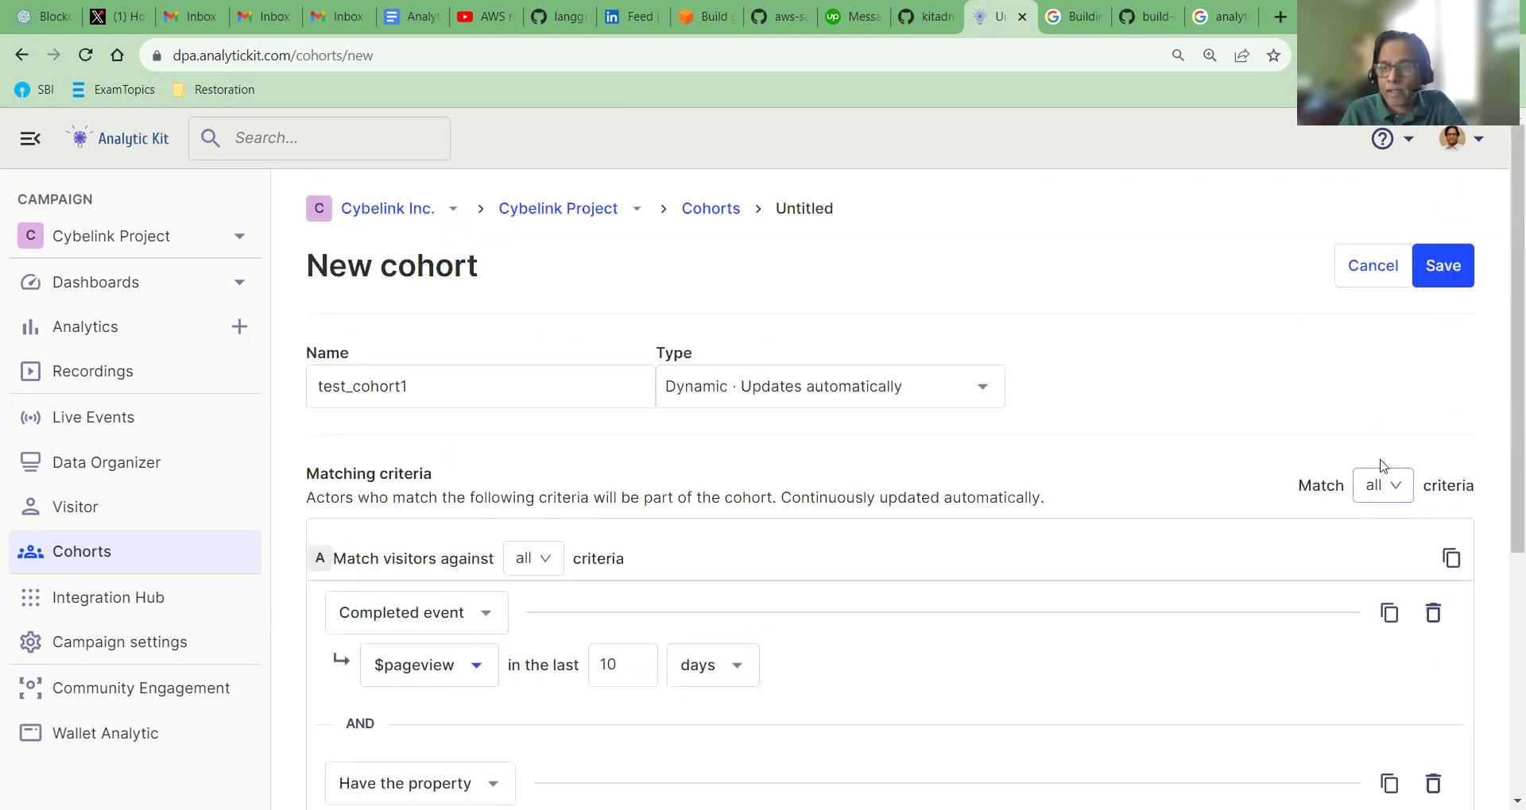
{"action": "left_click", "coordinate": [1443, 274]}
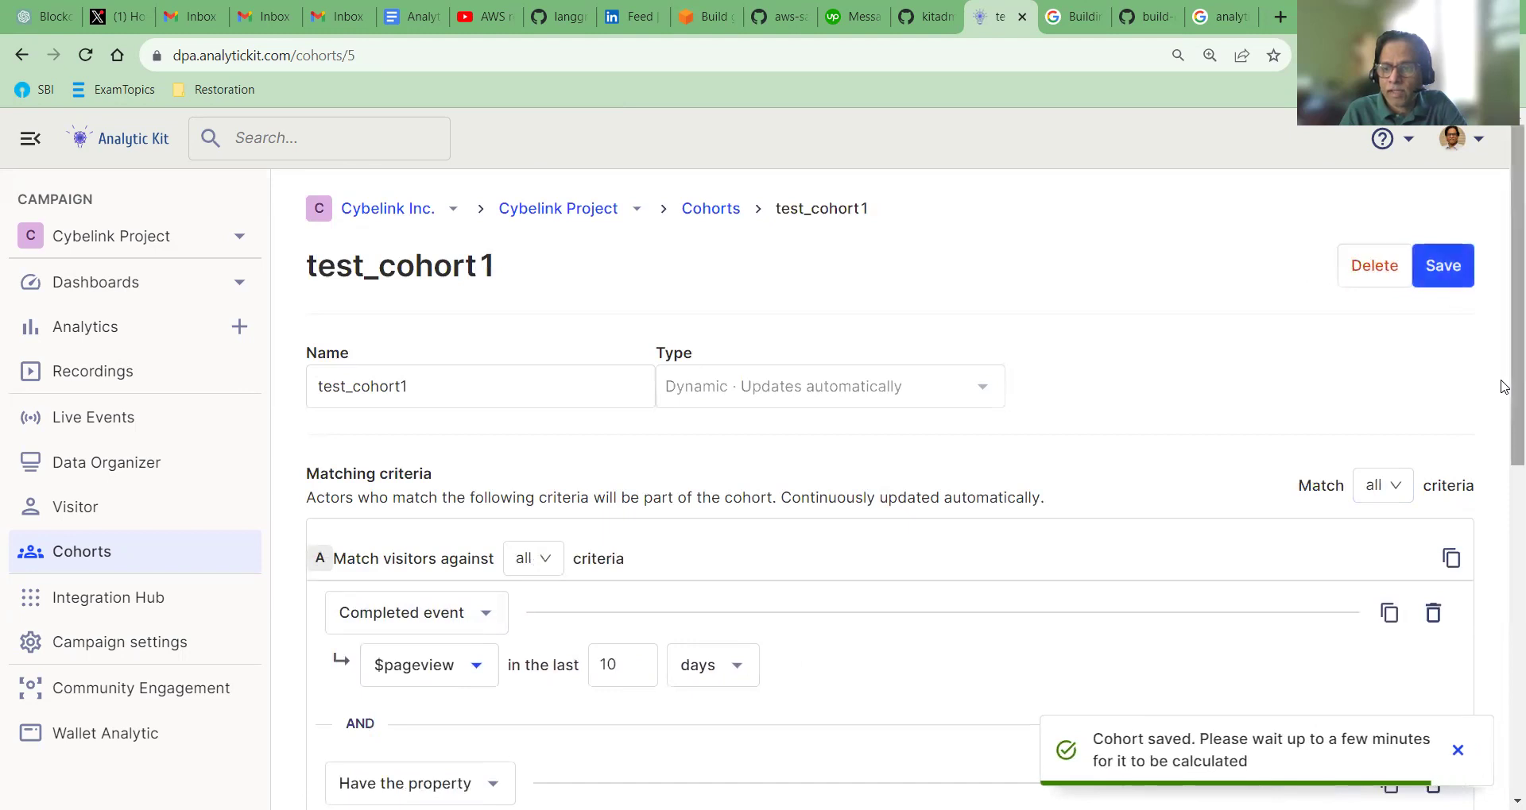
{"action": "scroll", "coordinate": [1502, 375], "scroll_direction": "down", "scroll_amount": 8}
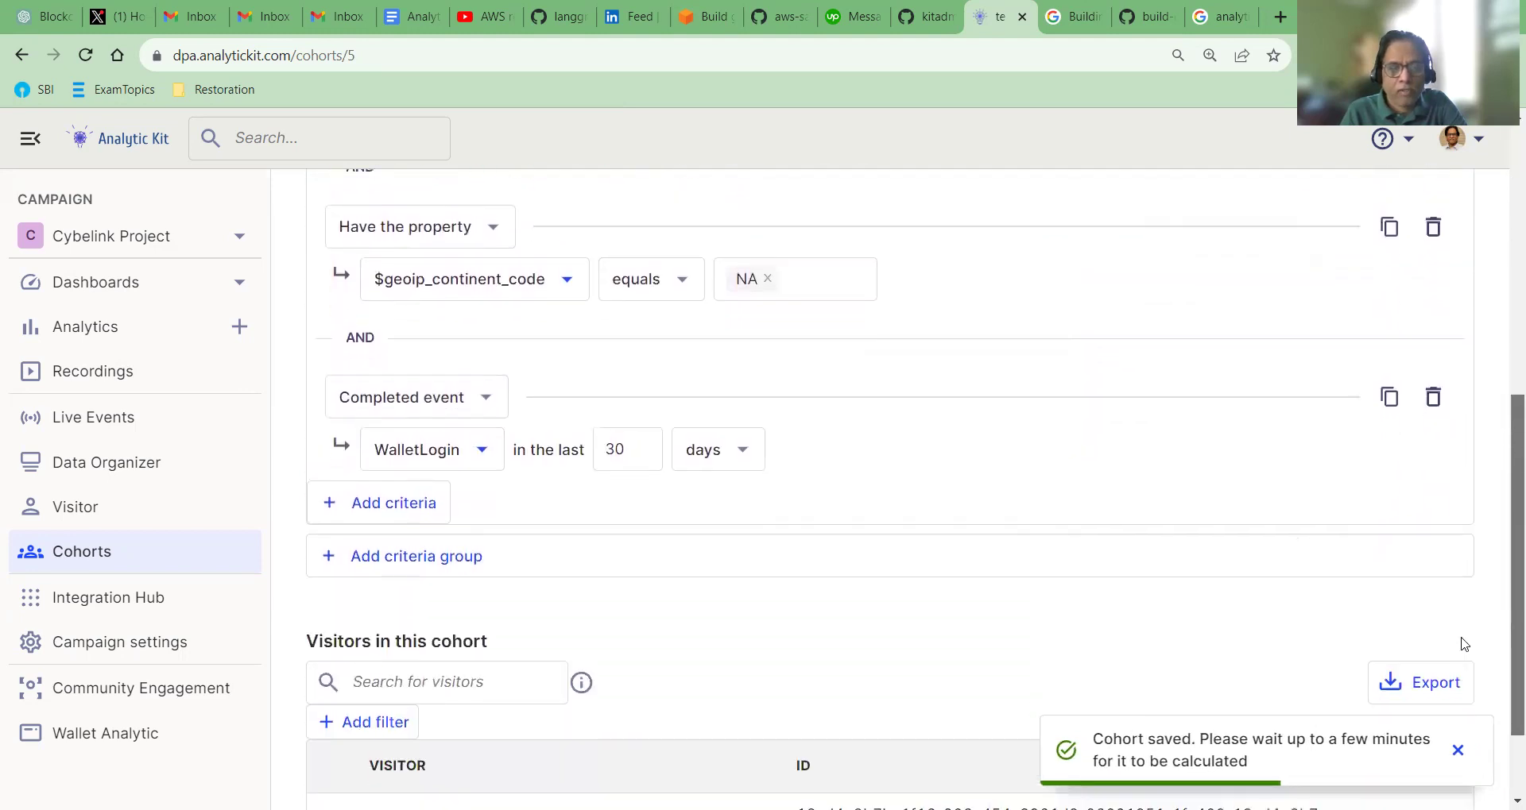
{"action": "scroll", "coordinate": [1116, 503], "scroll_direction": "down", "scroll_amount": 1}
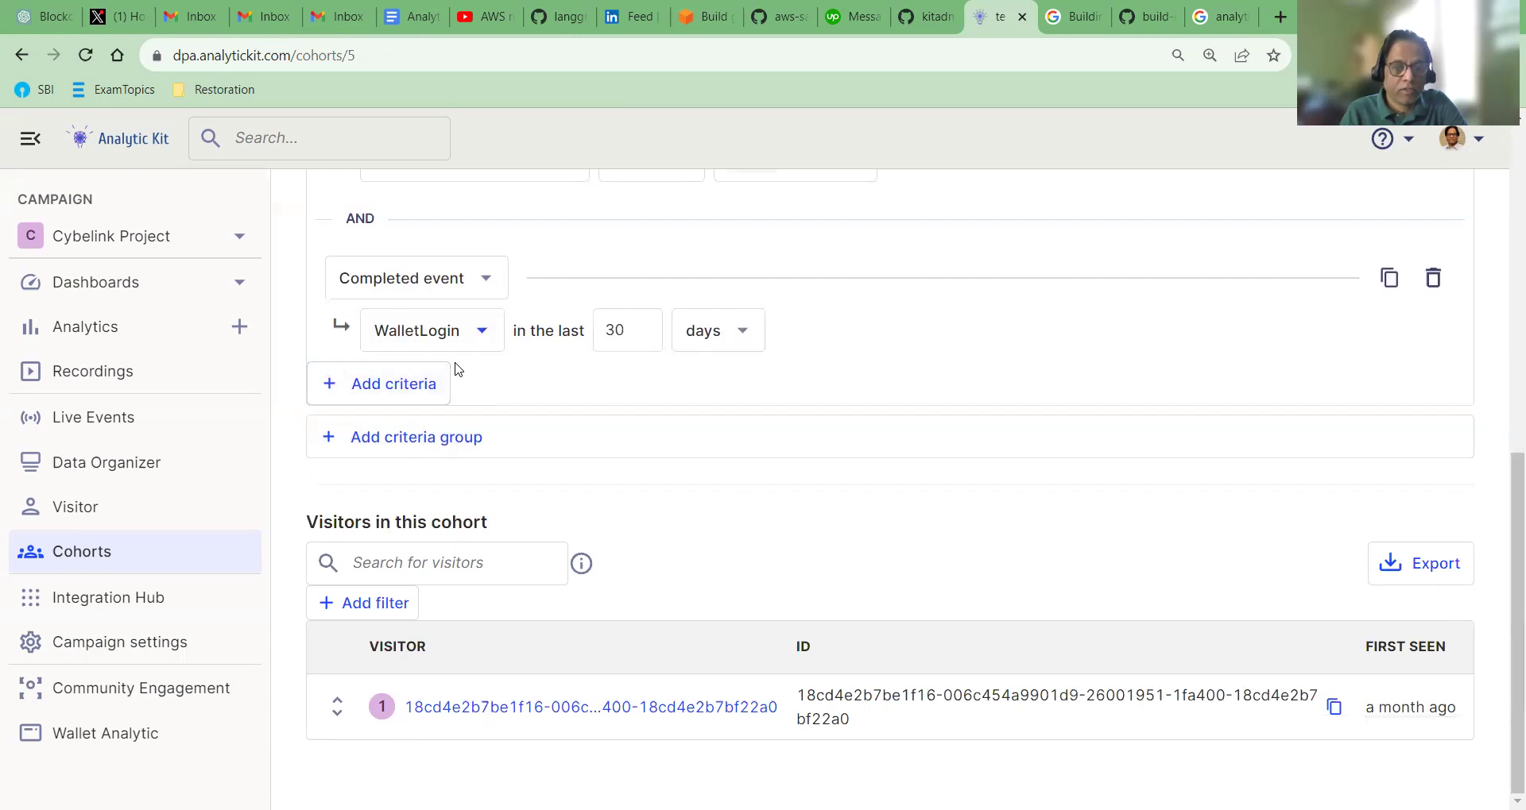
- Set both the cohort's overall matching and group A's matching to any filter (logical or)
{"action": "scroll", "coordinate": [585, 355], "scroll_direction": "up", "scroll_amount": 1}
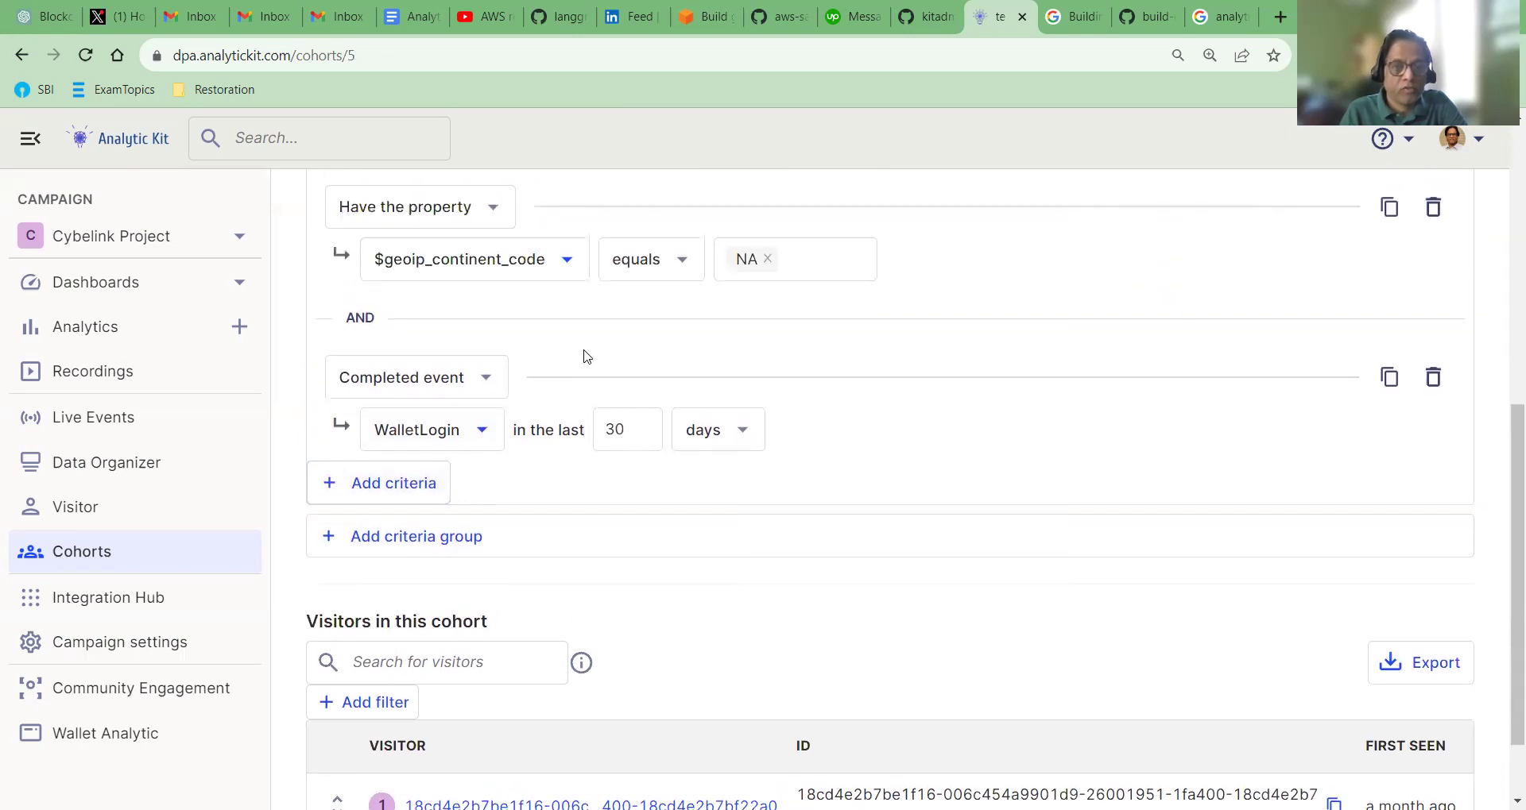
{"action": "scroll", "coordinate": [528, 300], "scroll_direction": "up", "scroll_amount": 3}
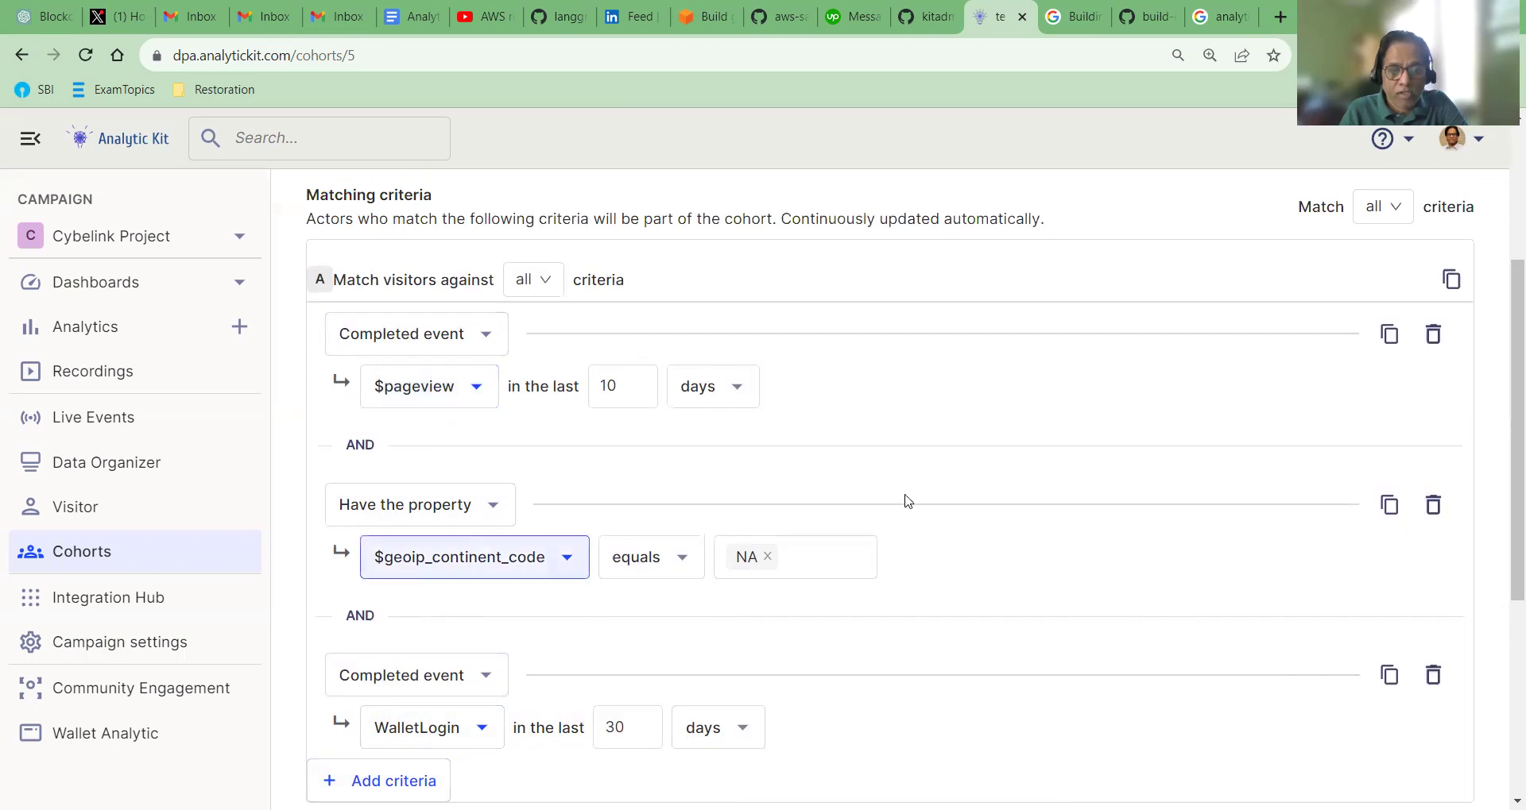
{"action": "scroll", "coordinate": [907, 500], "scroll_direction": "up", "scroll_amount": 4}
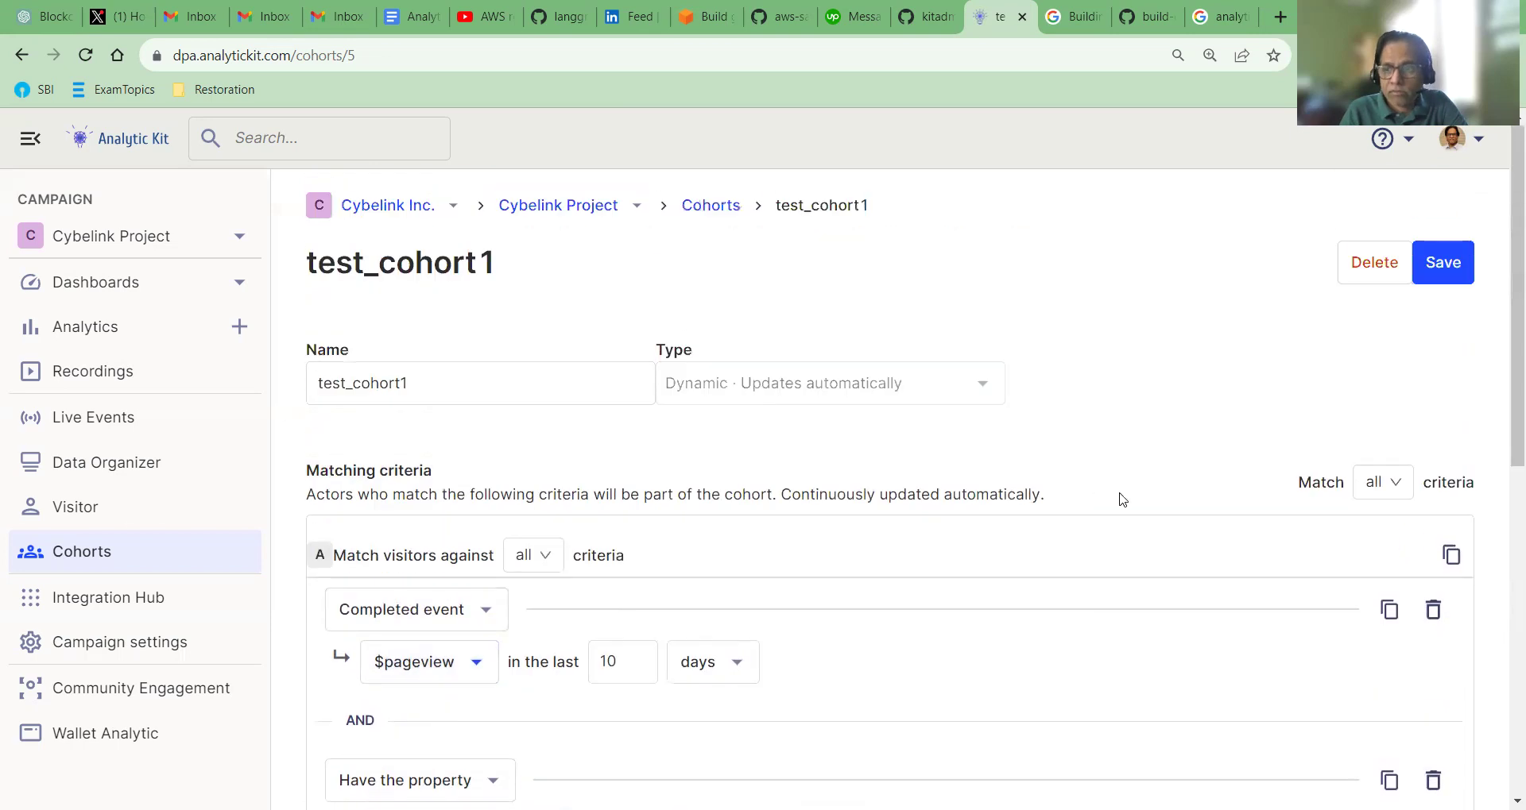
{"action": "left_click", "coordinate": [1403, 488]}
{"action": "left_click", "coordinate": [1127, 617]}
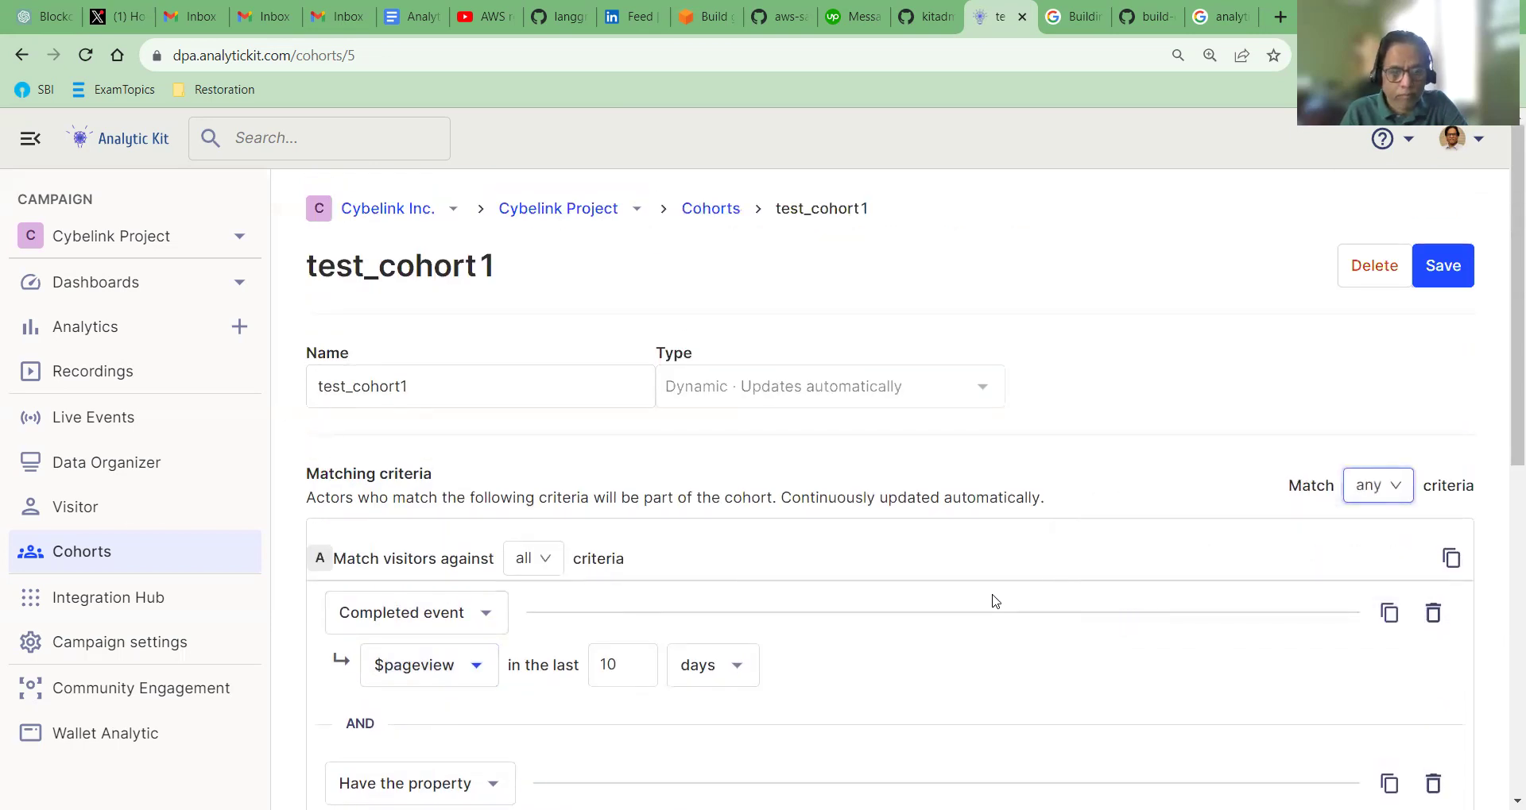
{"action": "scroll", "coordinate": [995, 601], "scroll_direction": "down", "scroll_amount": 3}
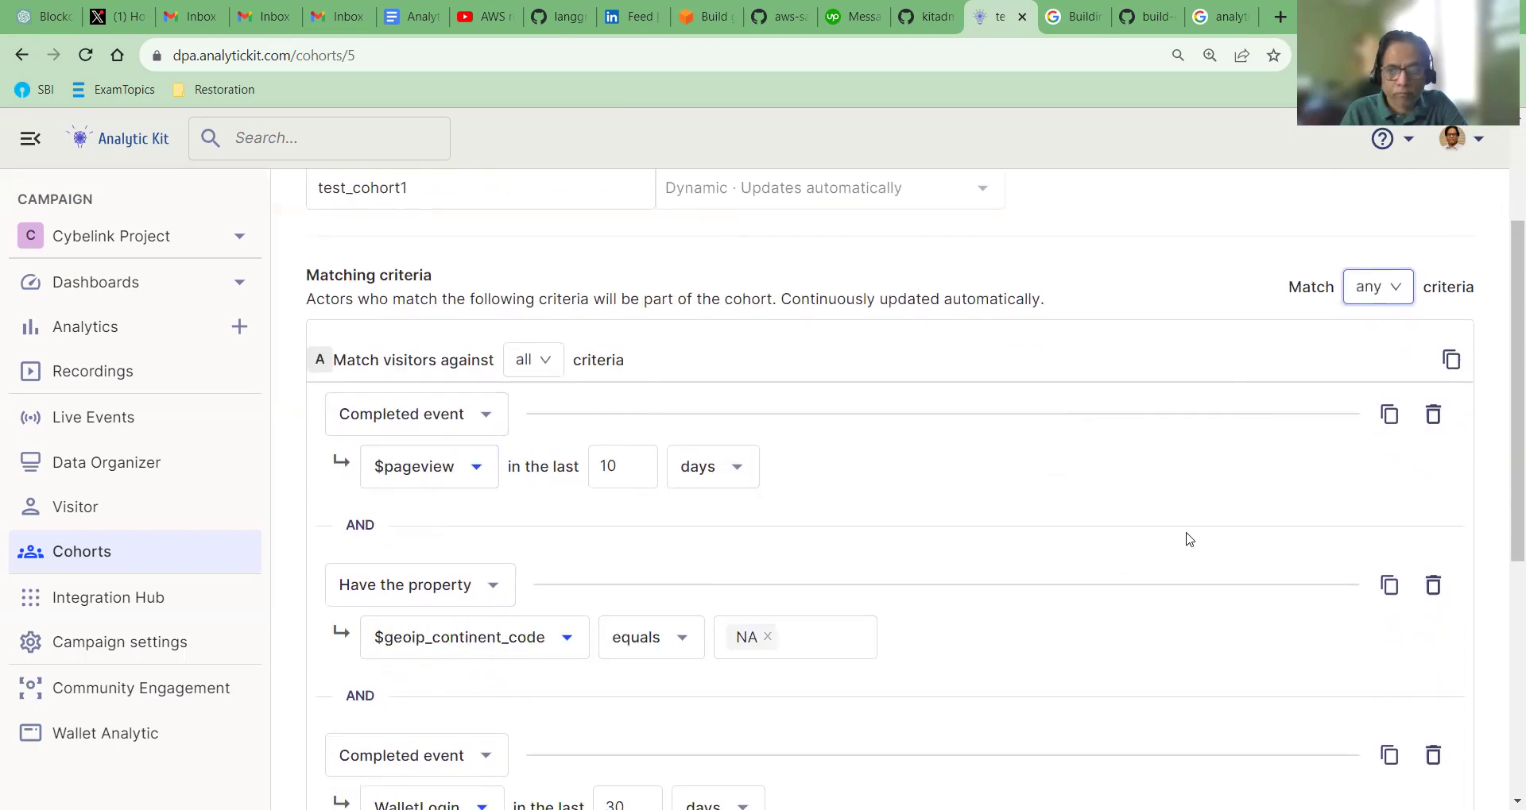
{"action": "left_click", "coordinate": [545, 367]}
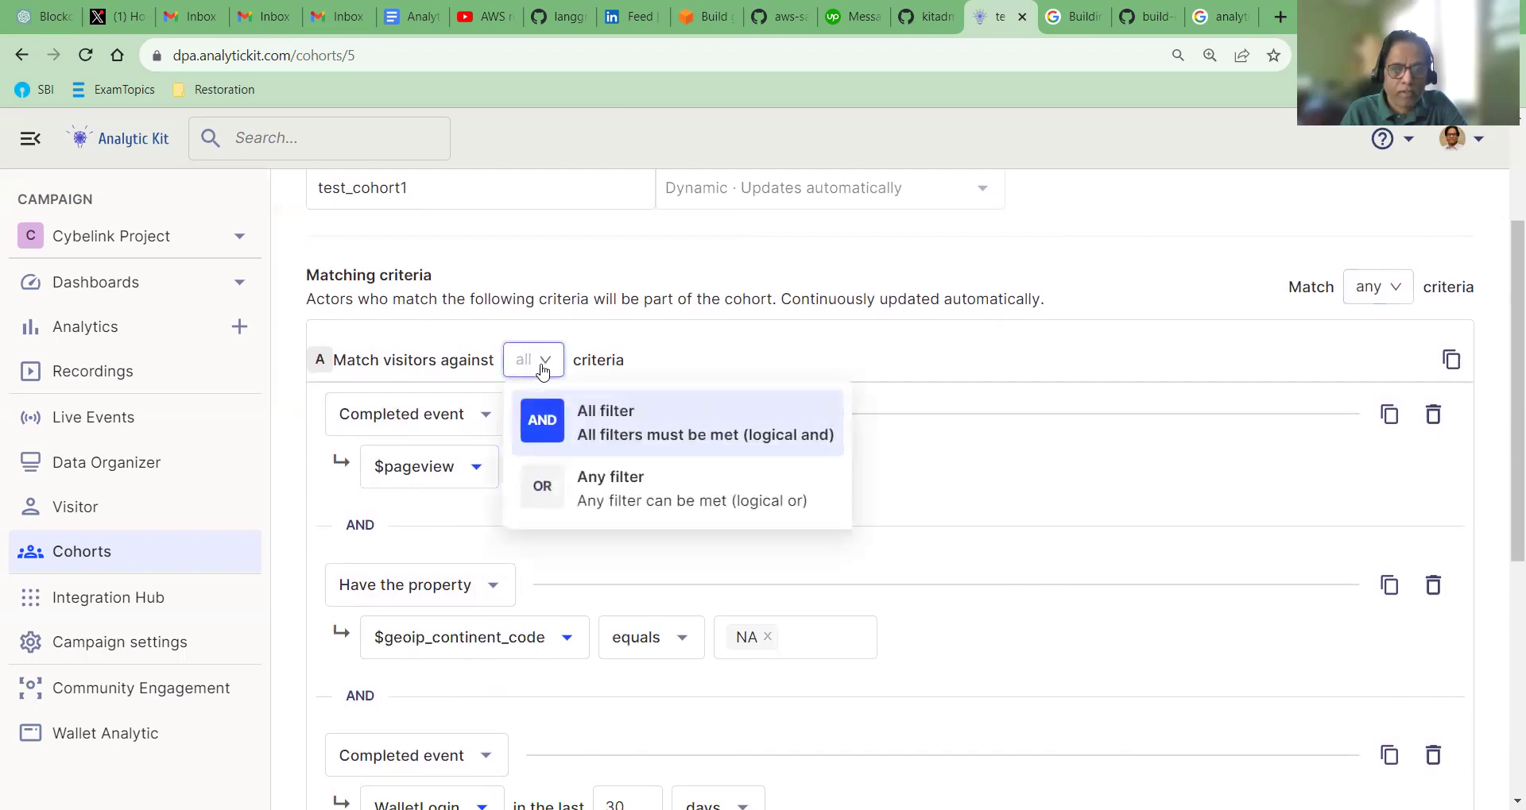
{"action": "left_click", "coordinate": [548, 486]}
{"action": "scroll", "coordinate": [1007, 601], "scroll_direction": "down", "scroll_amount": 6}
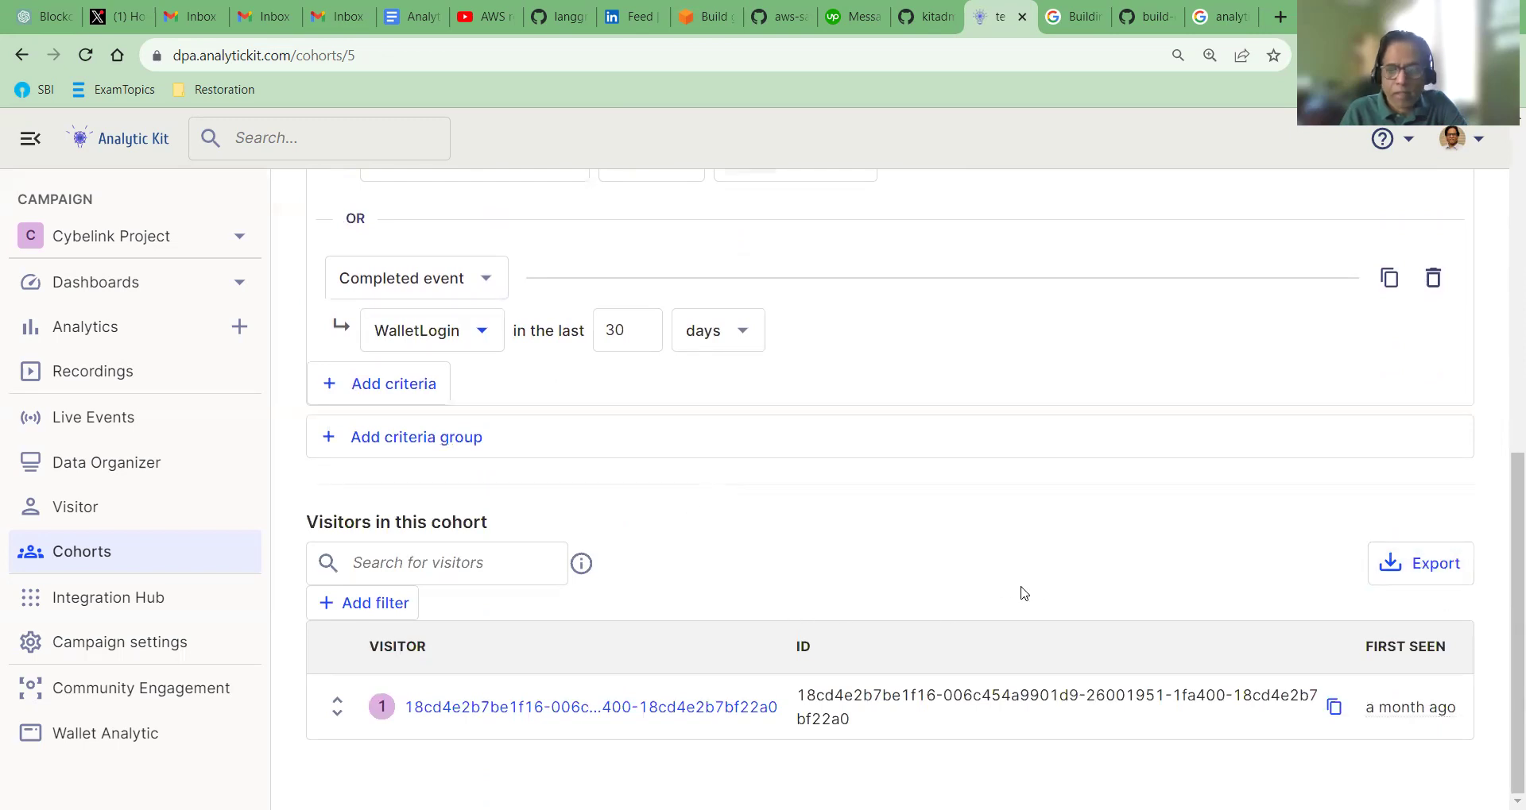
- Save the changes to test_cohort1 and review its visitors list against the matching criteria
{"action": "scroll", "coordinate": [1065, 584], "scroll_direction": "up", "scroll_amount": 8}
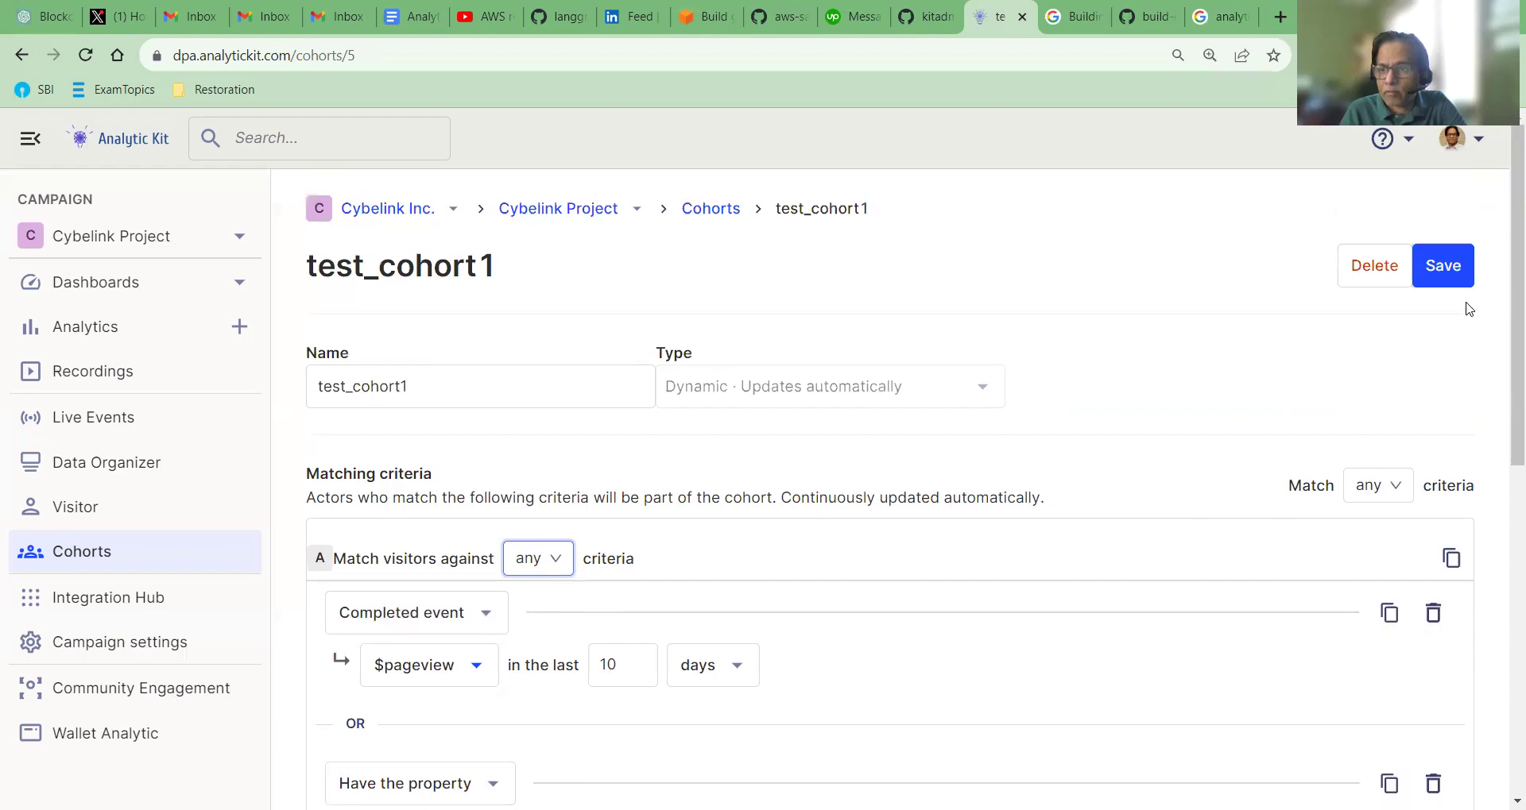
{"action": "left_click", "coordinate": [1443, 268]}
{"action": "scroll", "coordinate": [1186, 467], "scroll_direction": "down", "scroll_amount": 10}
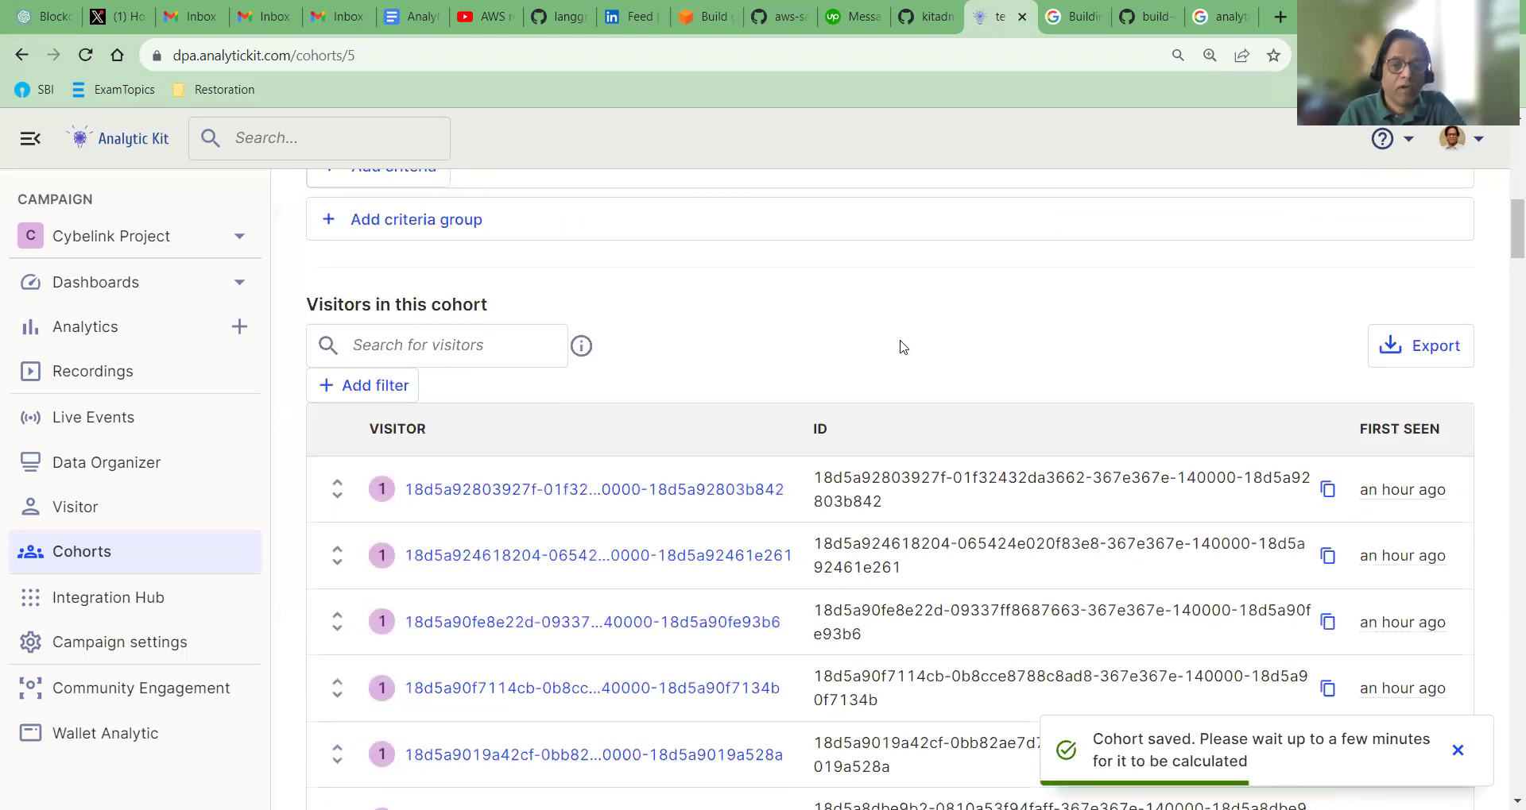
{"action": "scroll", "coordinate": [908, 350], "scroll_direction": "up", "scroll_amount": 6}
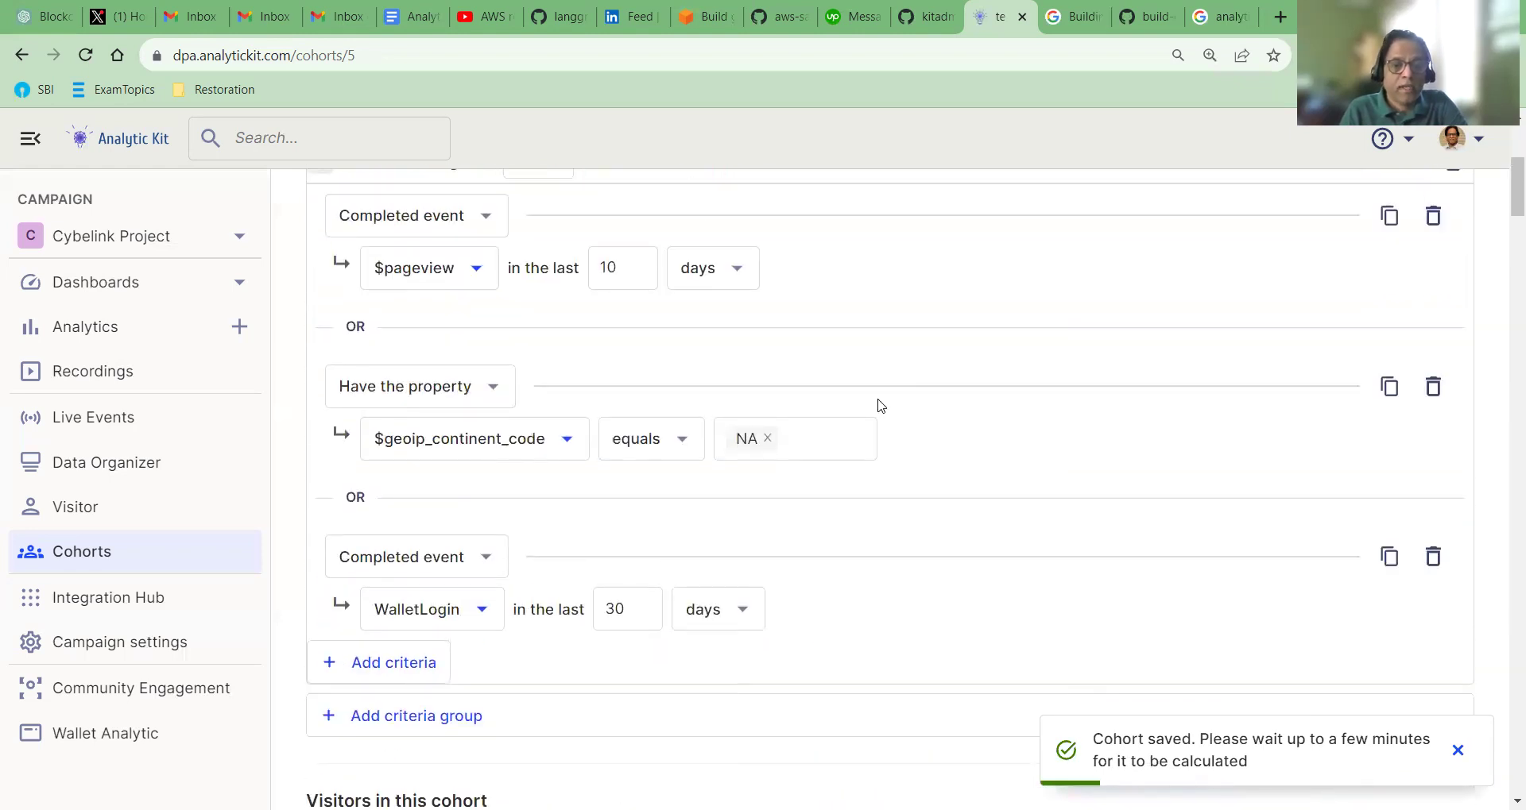
{"action": "scroll", "coordinate": [875, 403], "scroll_direction": "up", "scroll_amount": 3}
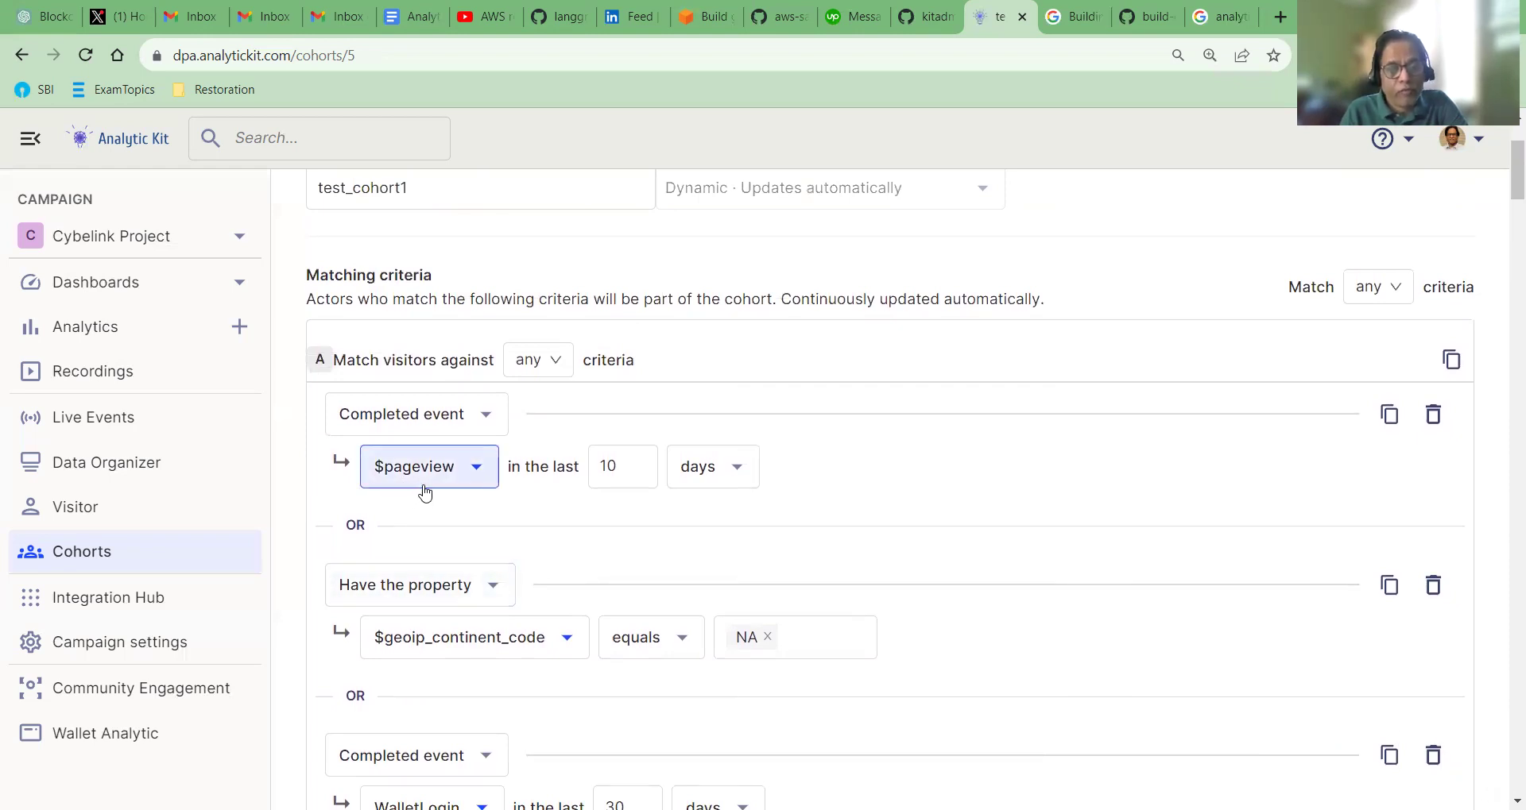
{"action": "scroll", "coordinate": [612, 546], "scroll_direction": "down", "scroll_amount": 3}
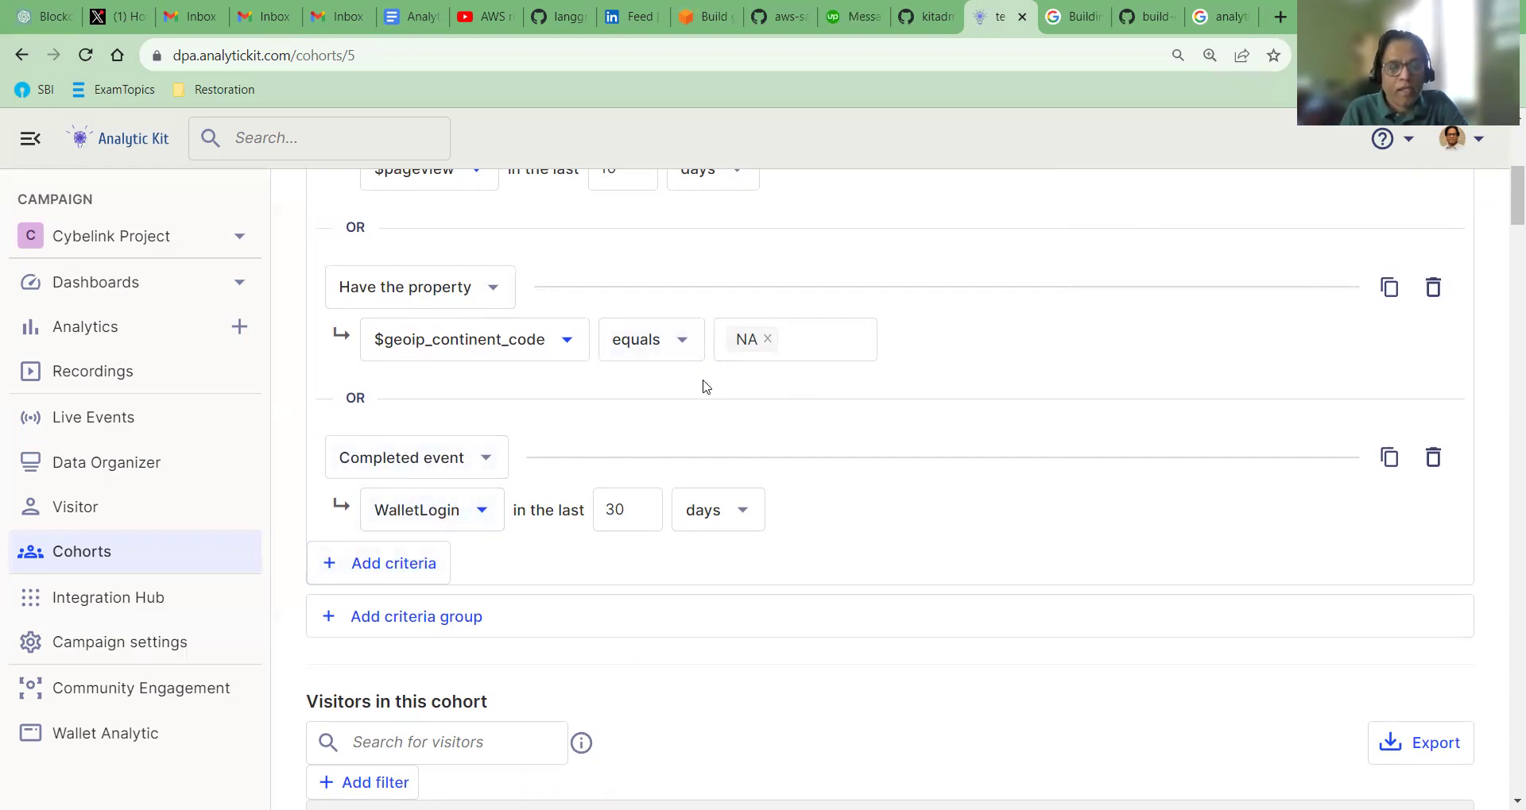
{"action": "scroll", "coordinate": [702, 389], "scroll_direction": "up", "scroll_amount": 1}
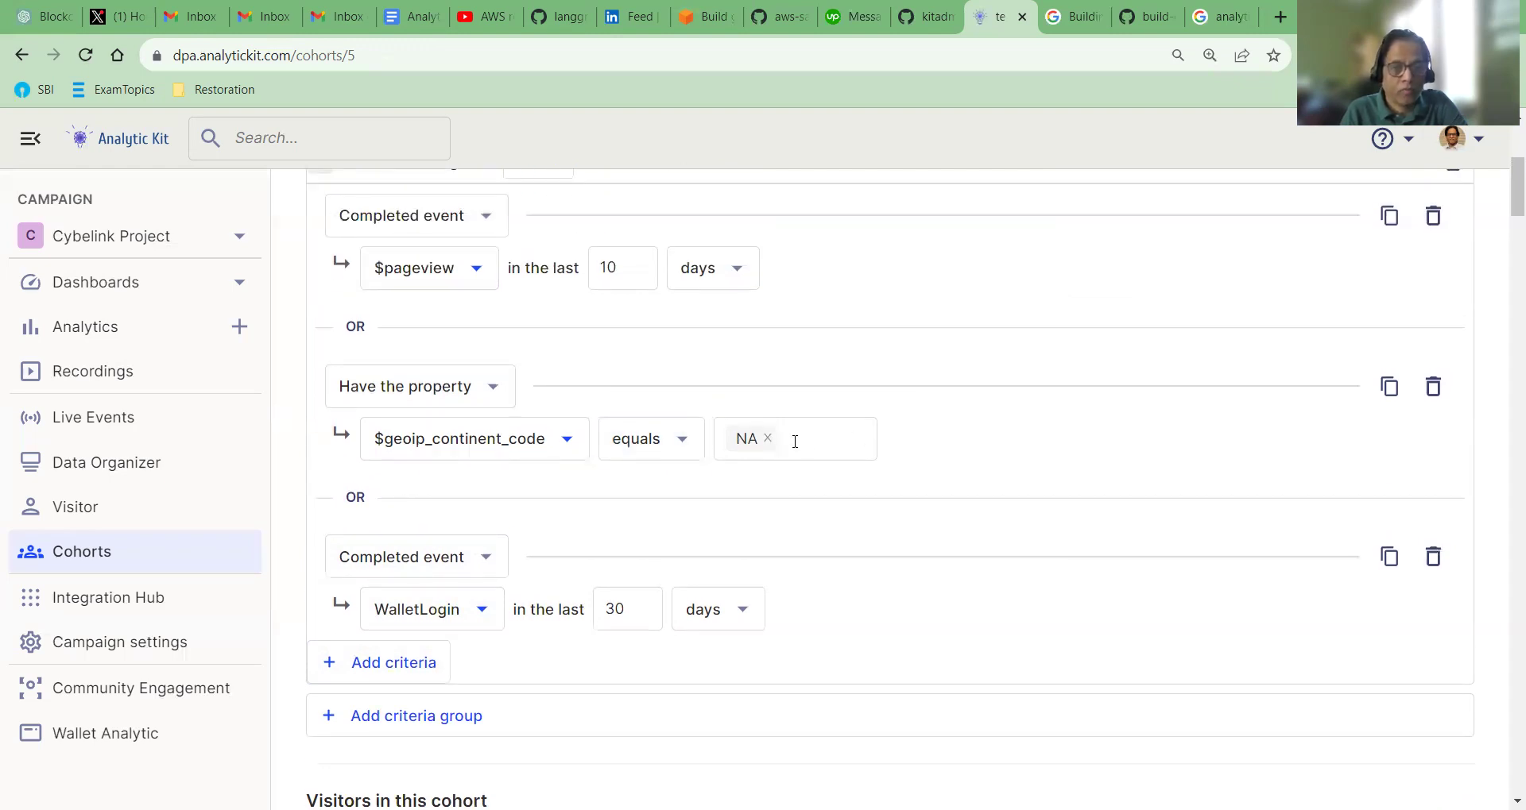
- Set criteria group A of test_cohort1 to match visitors against all filters (logical and)
{"action": "scroll", "coordinate": [803, 444], "scroll_direction": "up", "scroll_amount": 2}
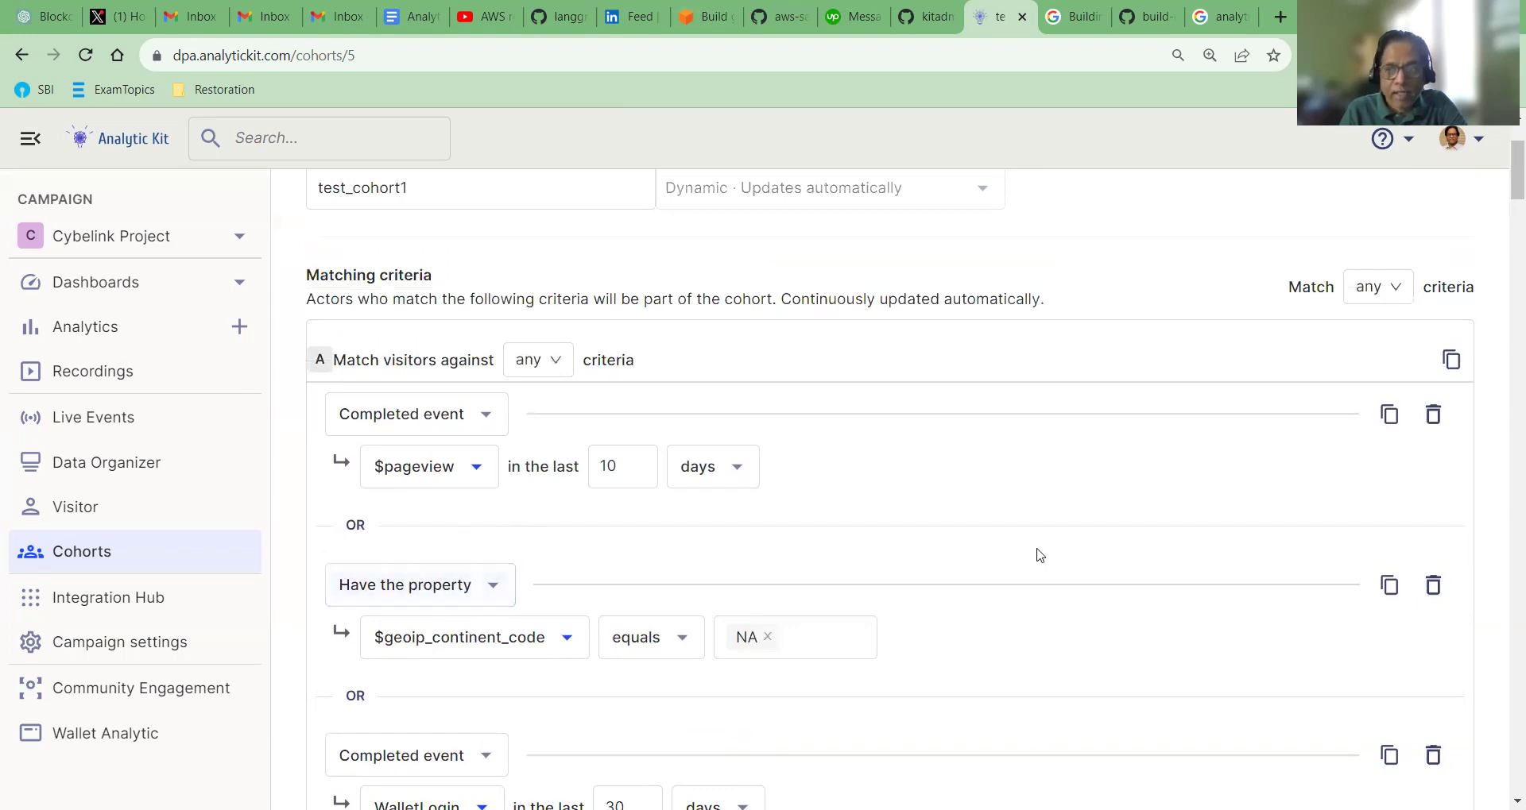
{"action": "left_click", "coordinate": [562, 363]}
{"action": "left_click", "coordinate": [550, 434]}
{"action": "scroll", "coordinate": [715, 501], "scroll_direction": "down", "scroll_amount": 3}
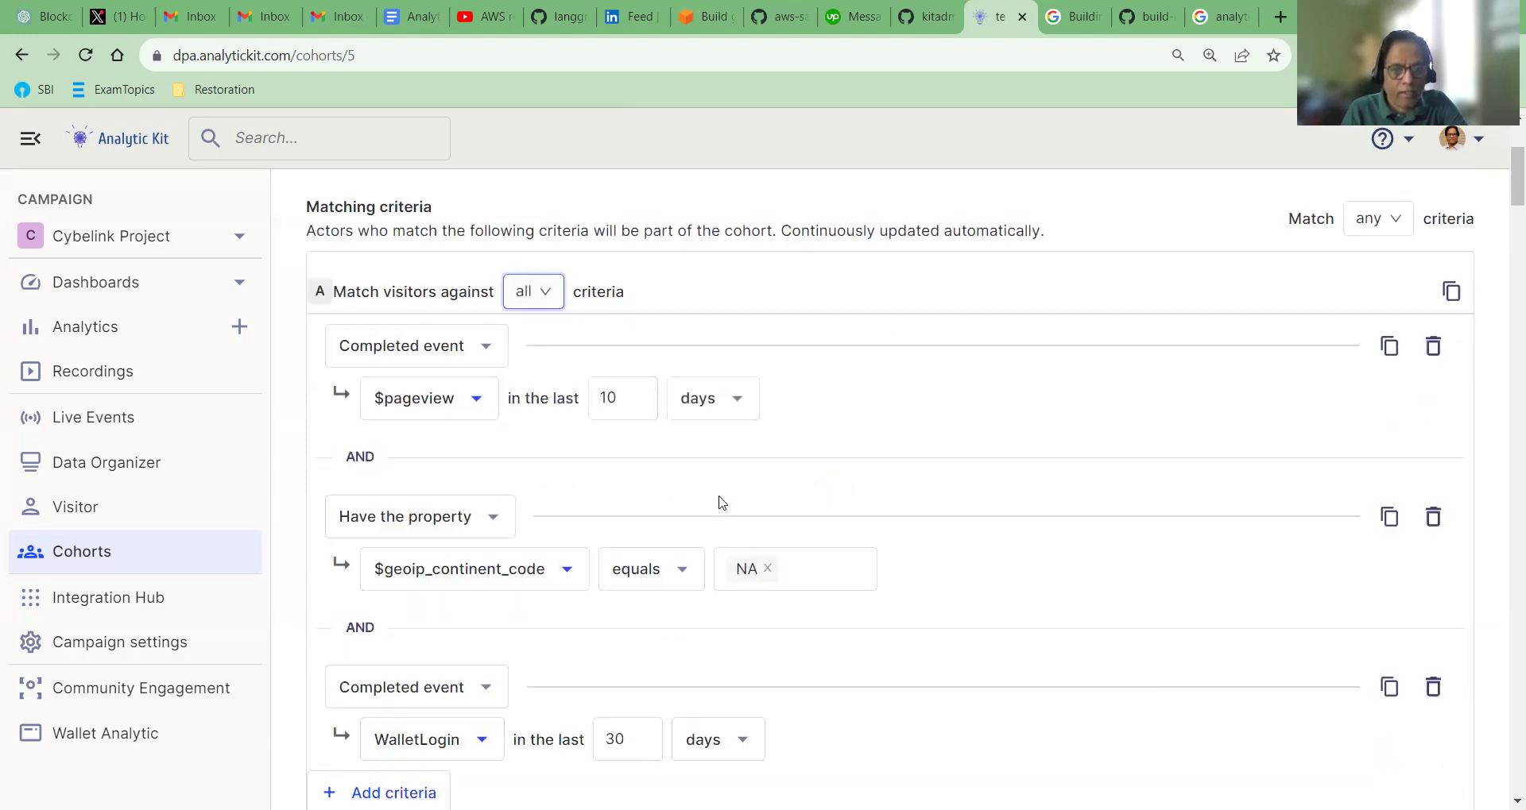
{"action": "scroll", "coordinate": [1125, 620], "scroll_direction": "down", "scroll_amount": 1}
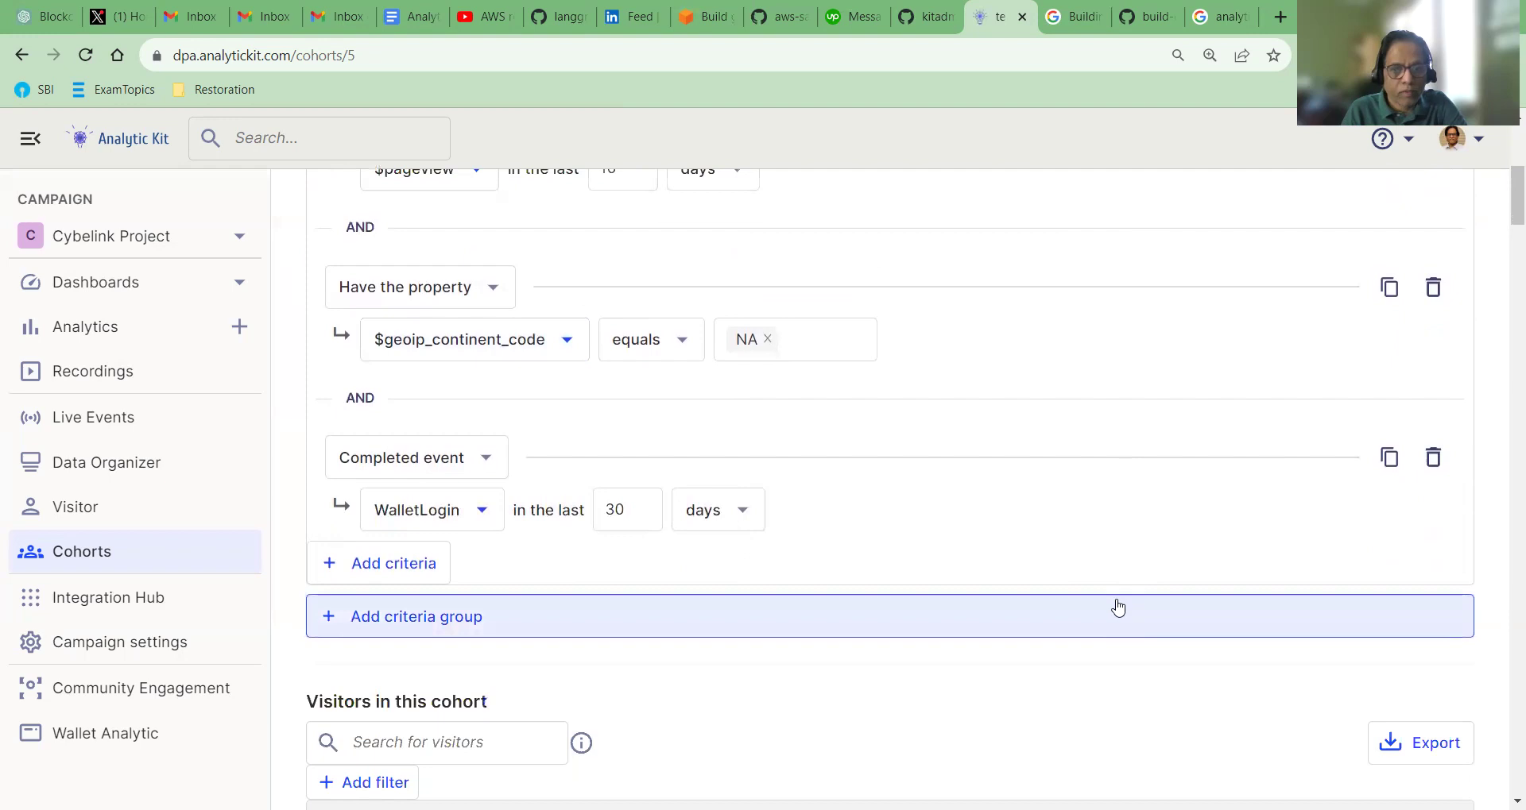
{"action": "scroll", "coordinate": [1106, 574], "scroll_direction": "down", "scroll_amount": 6}
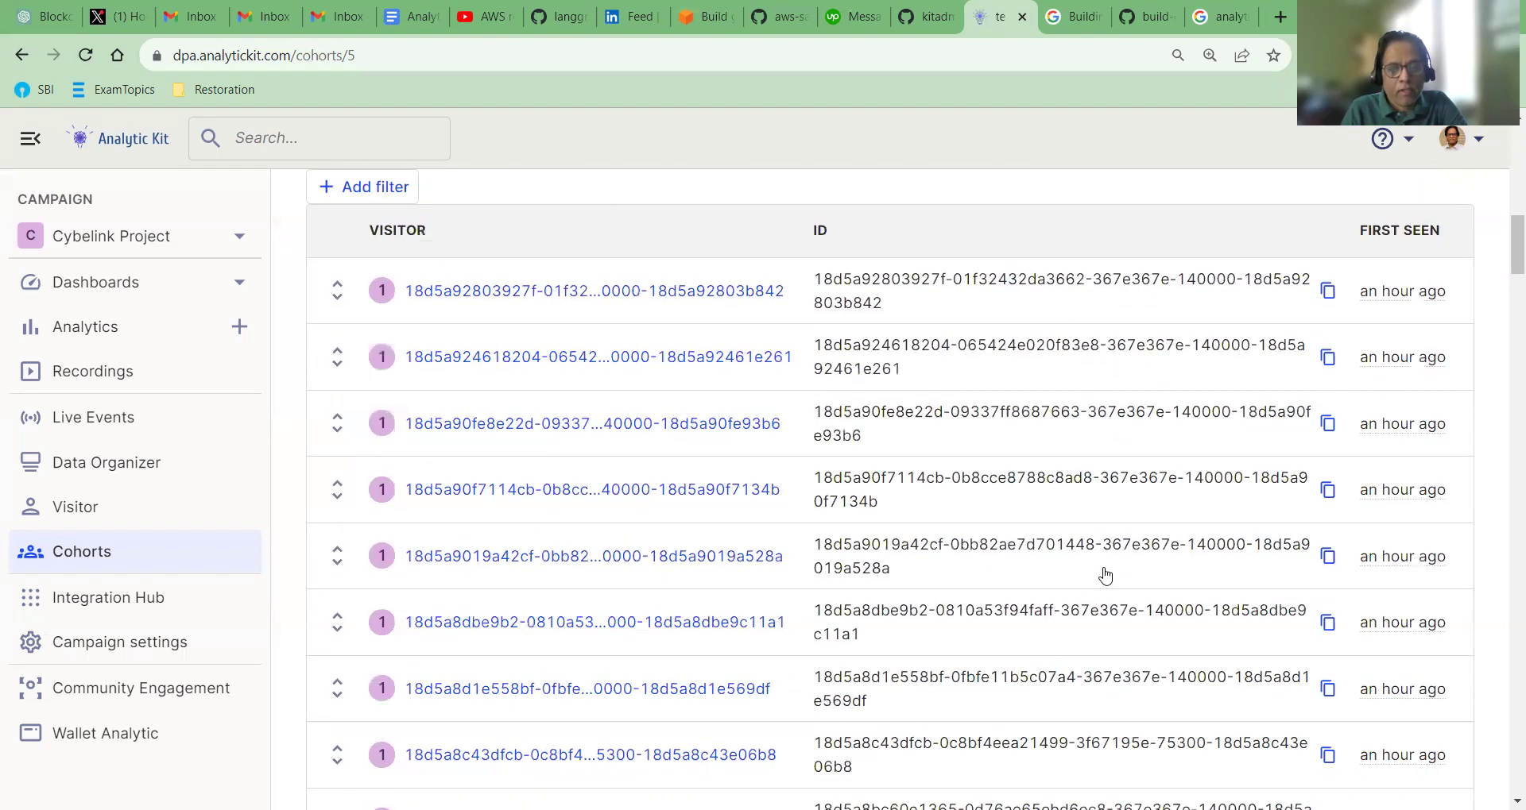
- Save test_cohort1 with group A's all-criteria matching and check the visitors in the cohort
{"action": "scroll", "coordinate": [1230, 494], "scroll_direction": "up", "scroll_amount": 9}
{"action": "scroll", "coordinate": [1311, 413], "scroll_direction": "up", "scroll_amount": 3}
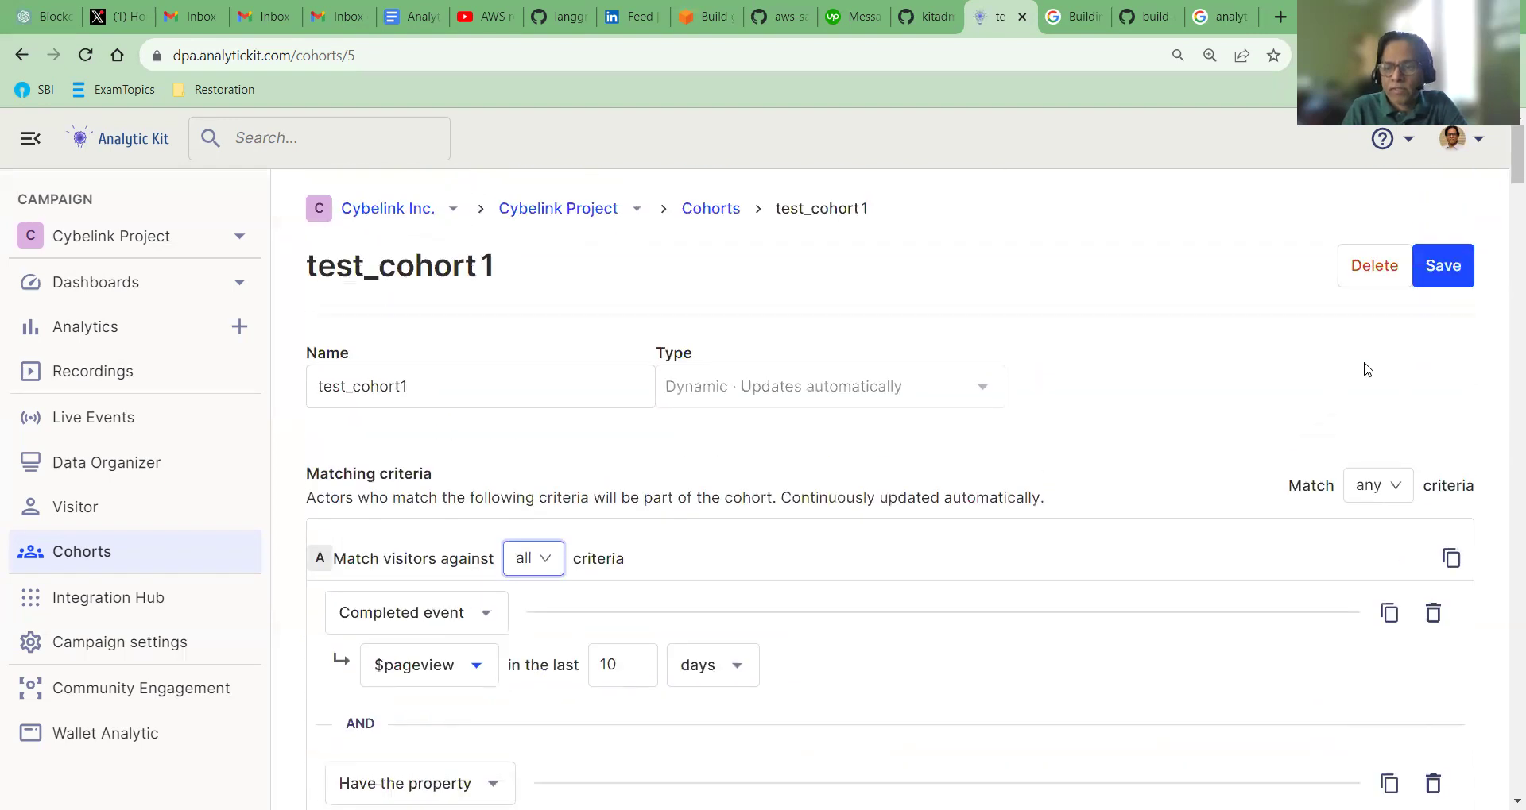
{"action": "left_click", "coordinate": [1434, 265]}
{"action": "scroll", "coordinate": [1127, 484], "scroll_direction": "down", "scroll_amount": 7}
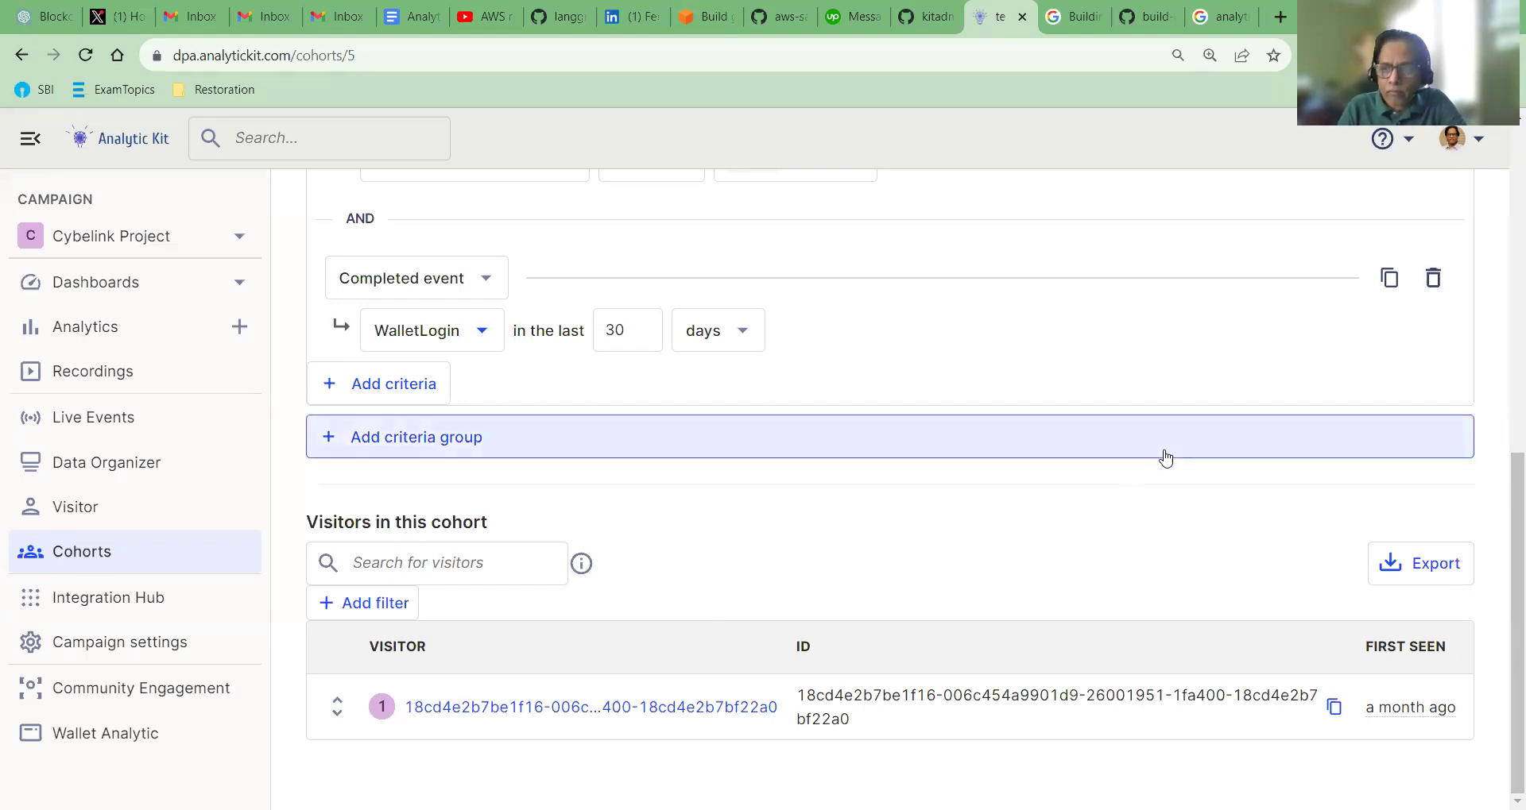
{"action": "scroll", "coordinate": [1164, 461], "scroll_direction": "up", "scroll_amount": 5}
{"action": "scroll", "coordinate": [1096, 411], "scroll_direction": "up", "scroll_amount": 2}
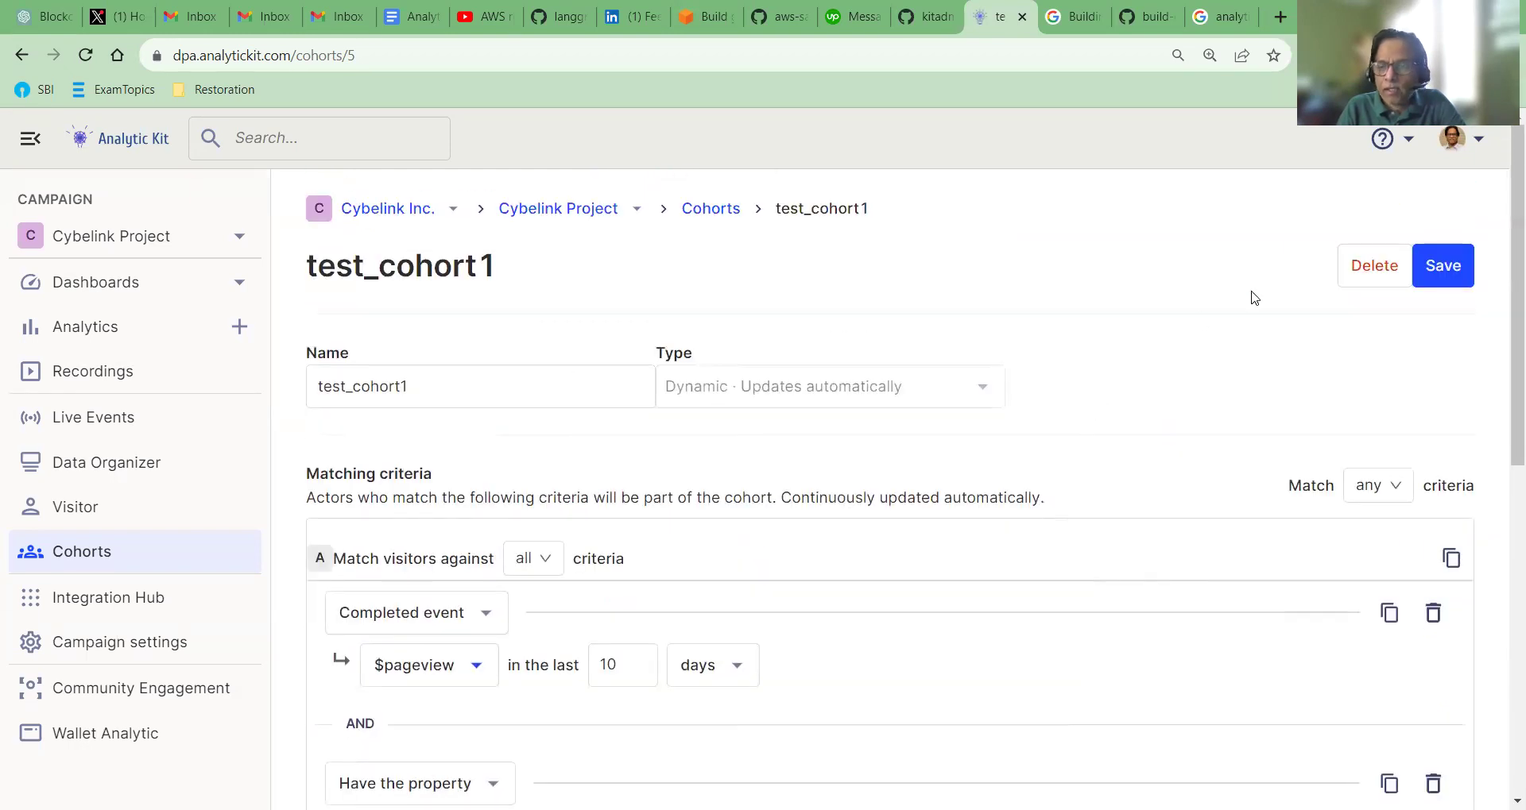
{"action": "left_click", "coordinate": [1442, 266]}
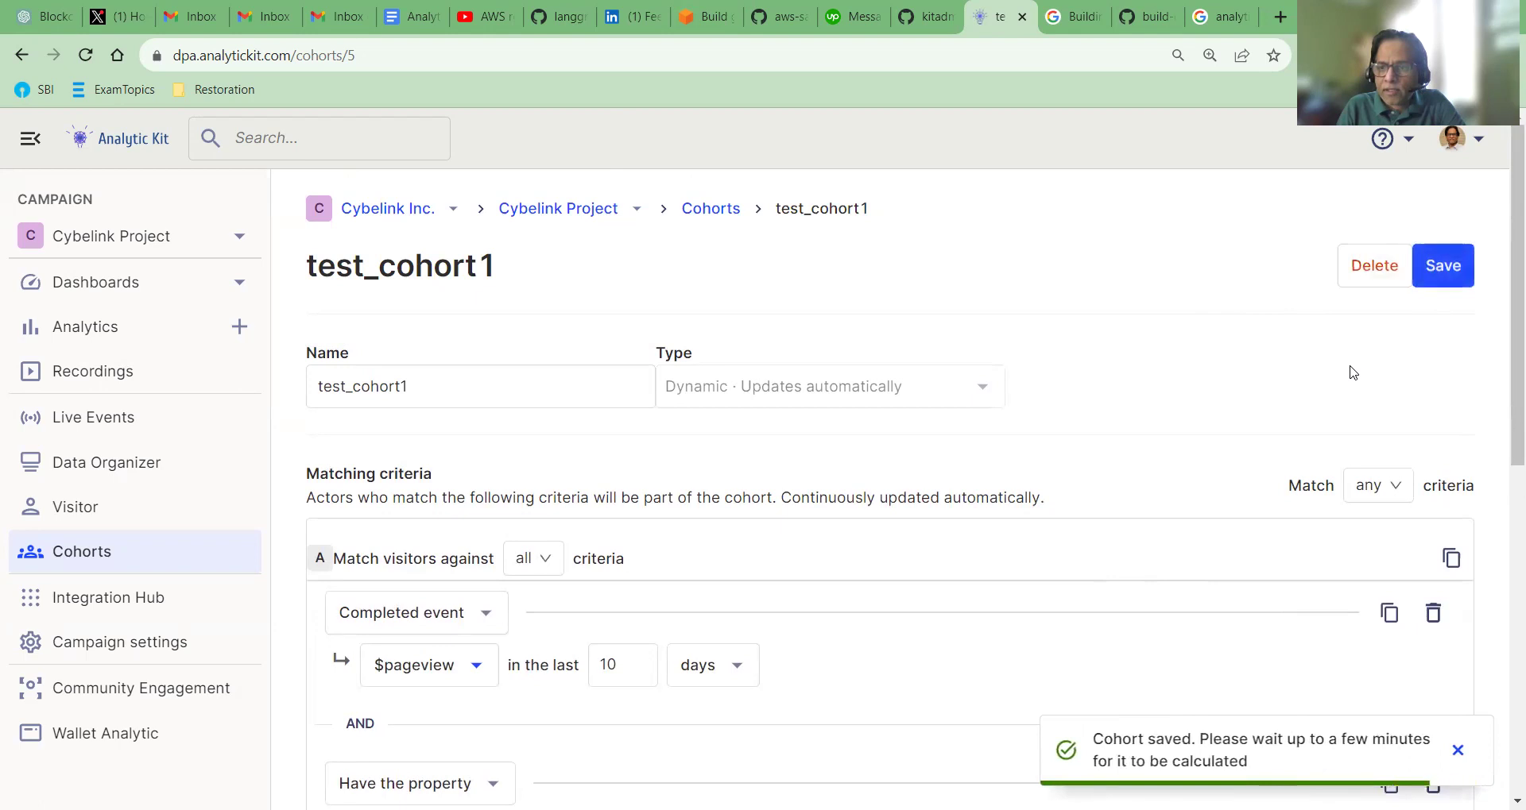
{"action": "scroll", "coordinate": [1351, 373], "scroll_direction": "down", "scroll_amount": 7}
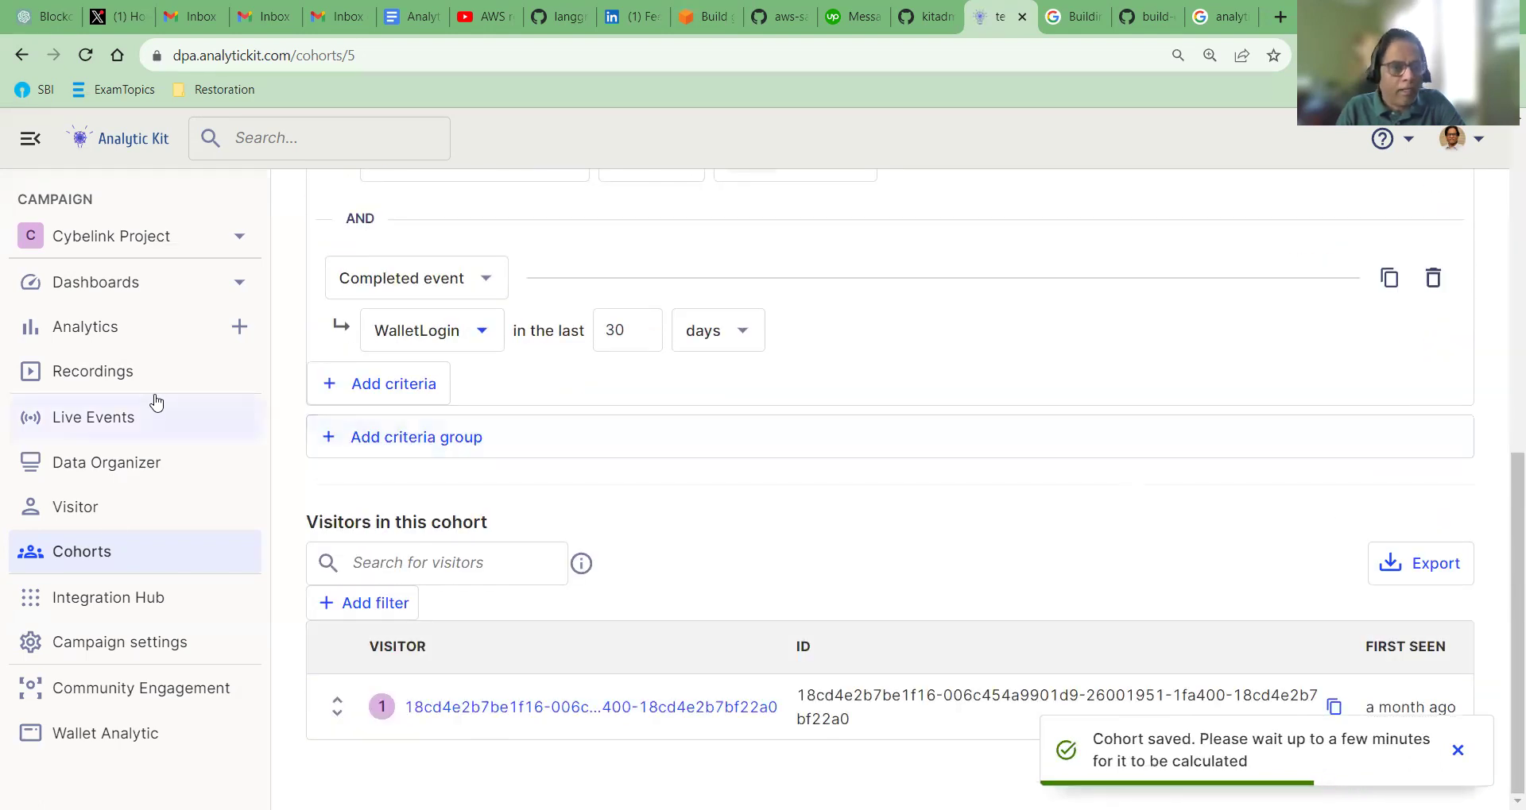
- Check test_cohort1's user count in the cohorts list, and reopen the cohort at its matching criteria
{"action": "left_click", "coordinate": [101, 558]}
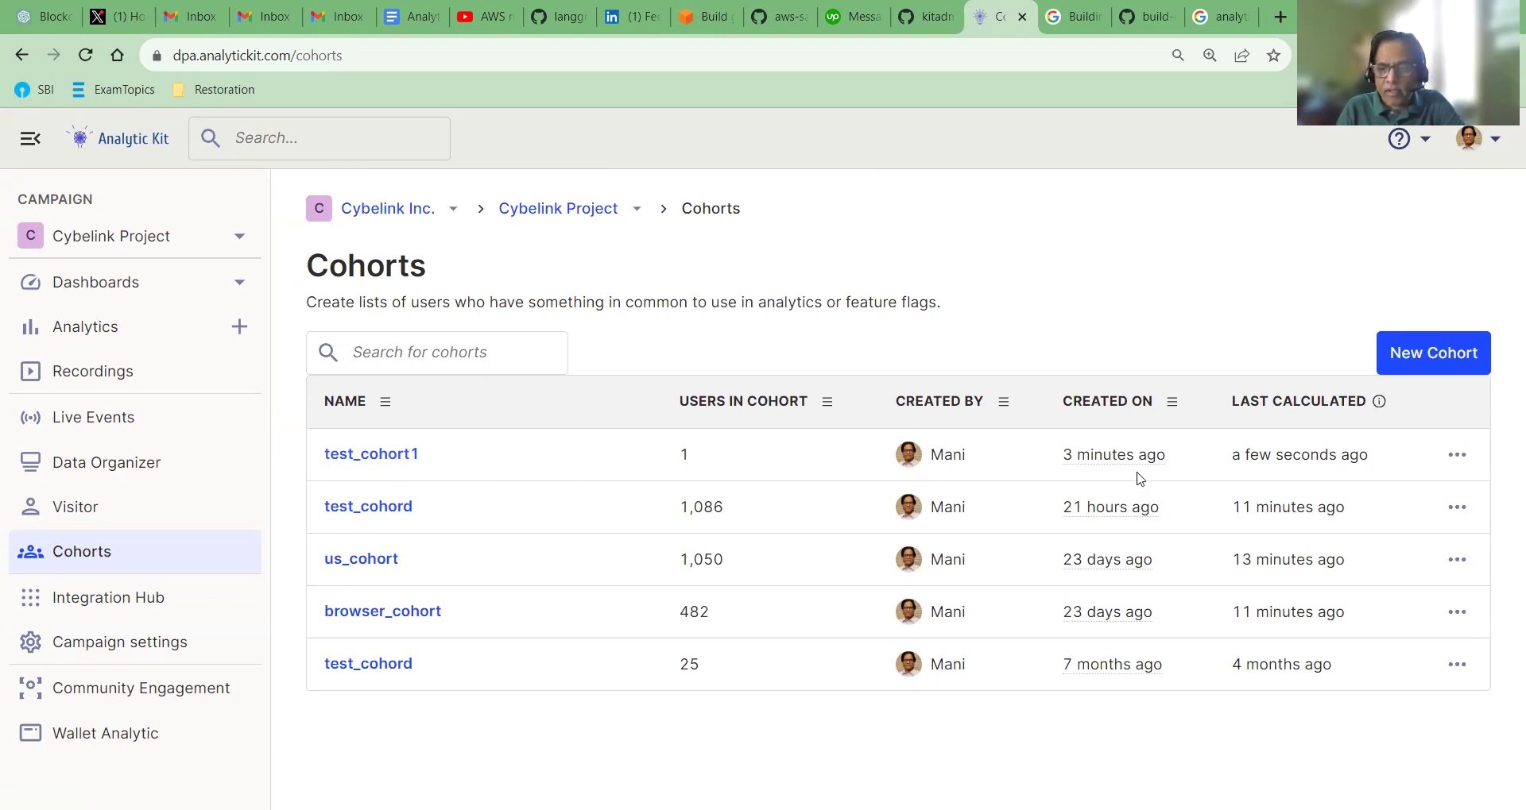
{"action": "left_click", "coordinate": [365, 457]}
{"action": "scroll", "coordinate": [791, 479], "scroll_direction": "down", "scroll_amount": 3}
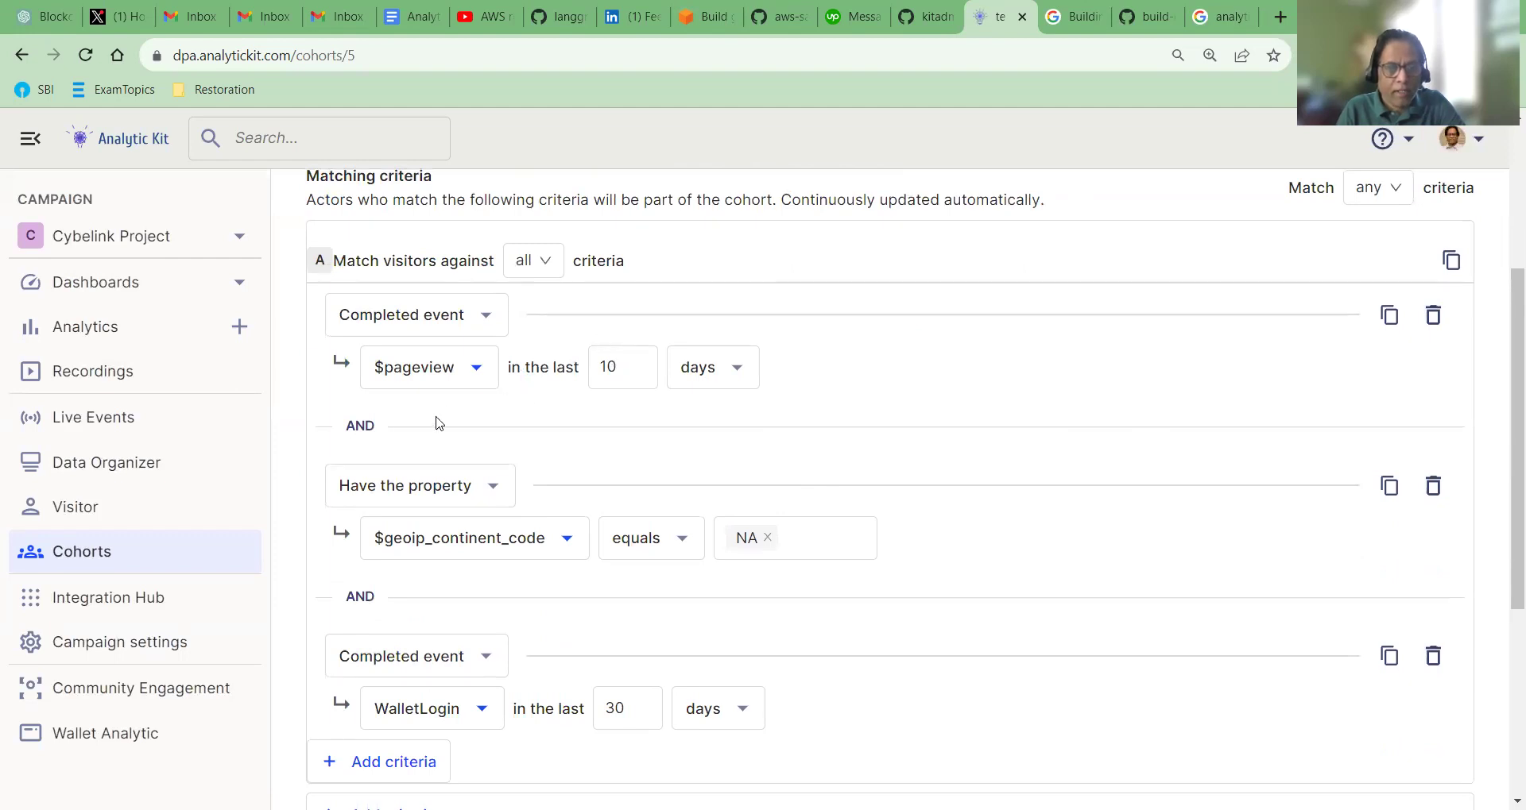
- Switch criteria group A of test_cohort1 to any filter (logical or)
{"action": "left_click", "coordinate": [546, 260]}
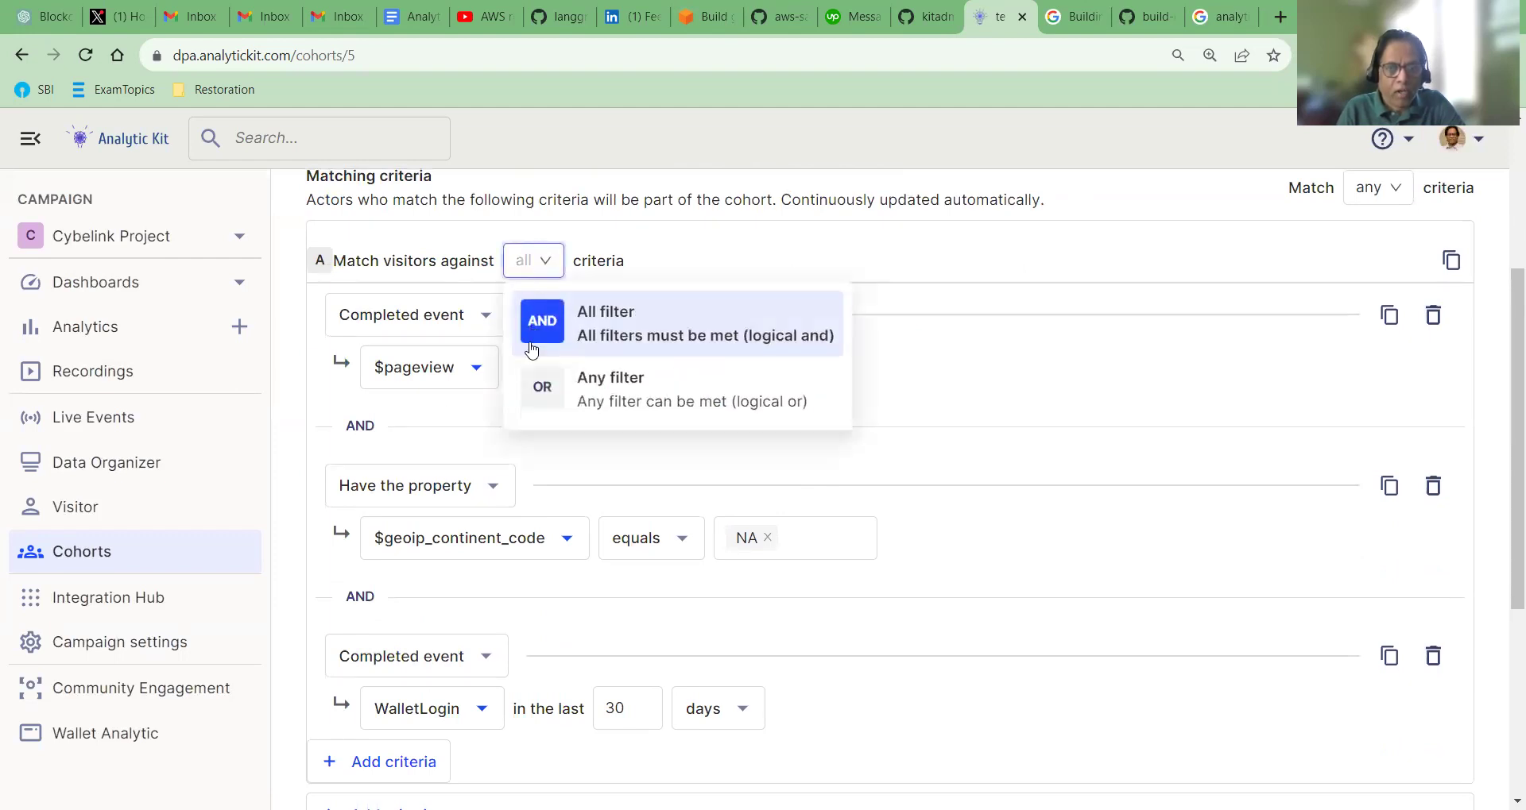
{"action": "left_click", "coordinate": [540, 386]}
{"action": "scroll", "coordinate": [1125, 553], "scroll_direction": "down", "scroll_amount": 5}
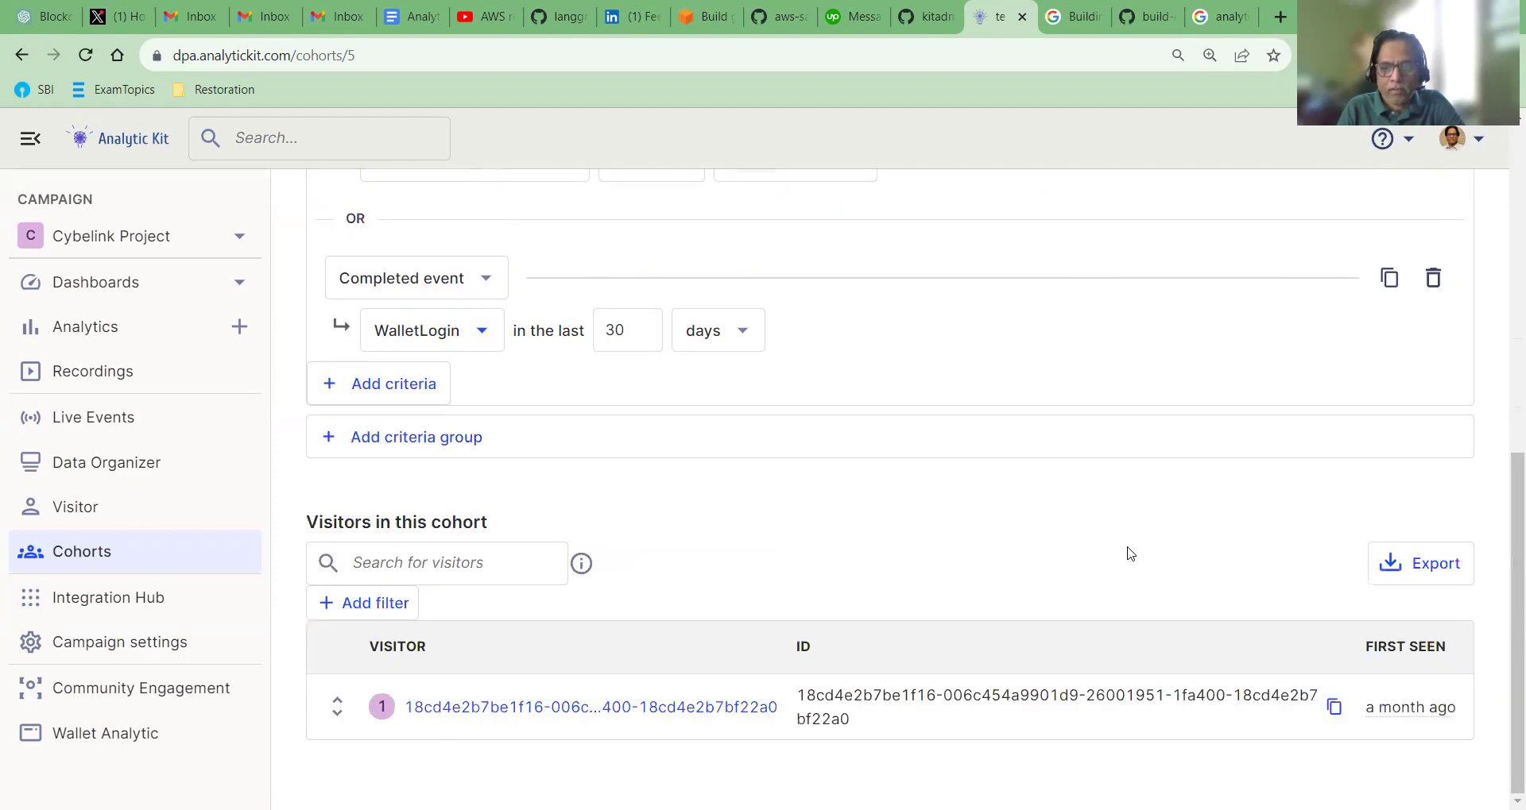
{"action": "scroll", "coordinate": [1202, 548], "scroll_direction": "up", "scroll_amount": 9}
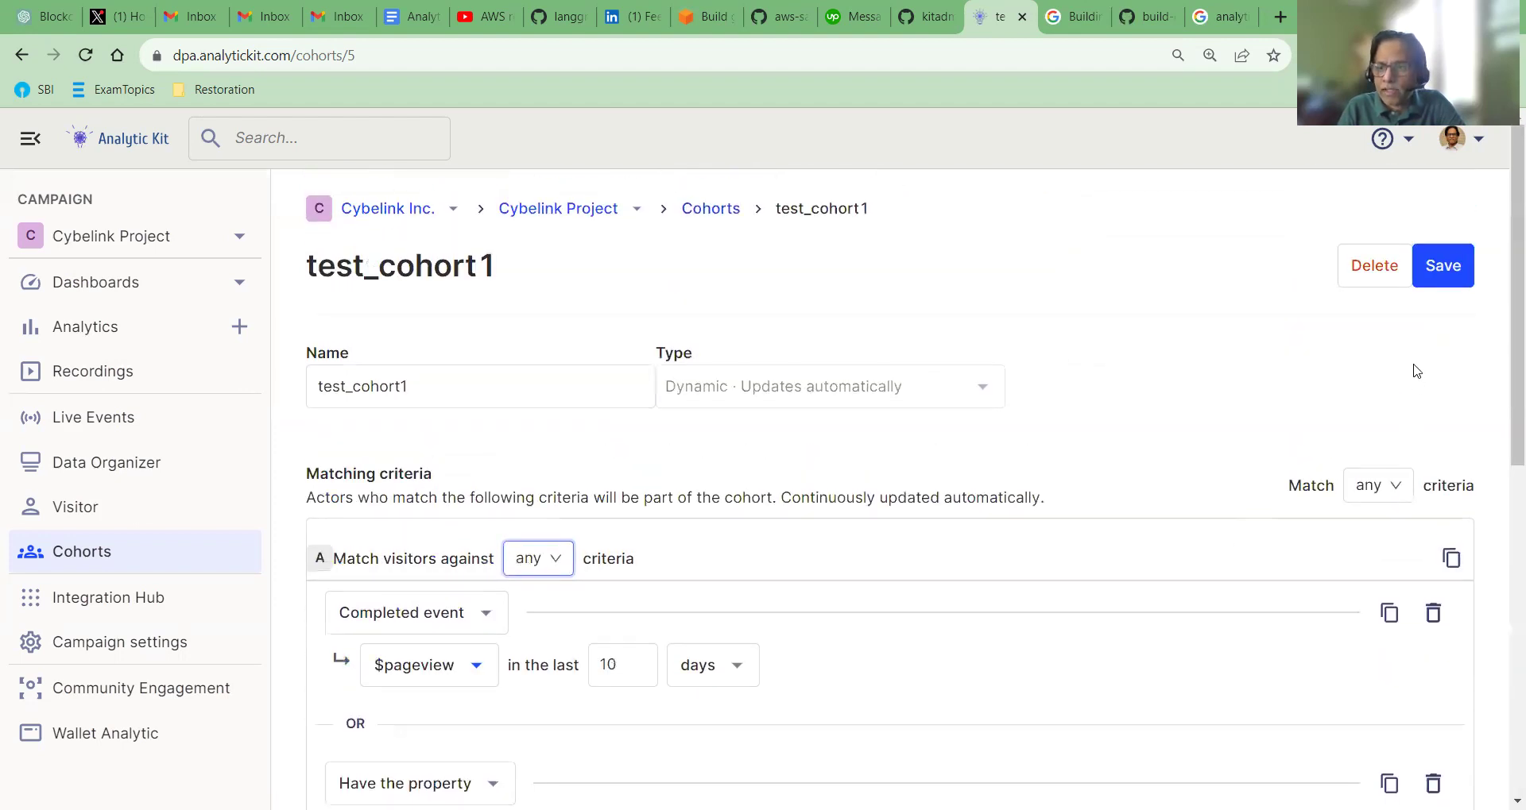
- Save test_cohort1 with group A's any-criteria matching and review its recalculated visitors list
{"action": "left_click", "coordinate": [1442, 268]}
{"action": "scroll", "coordinate": [1215, 527], "scroll_direction": "down", "scroll_amount": 10}
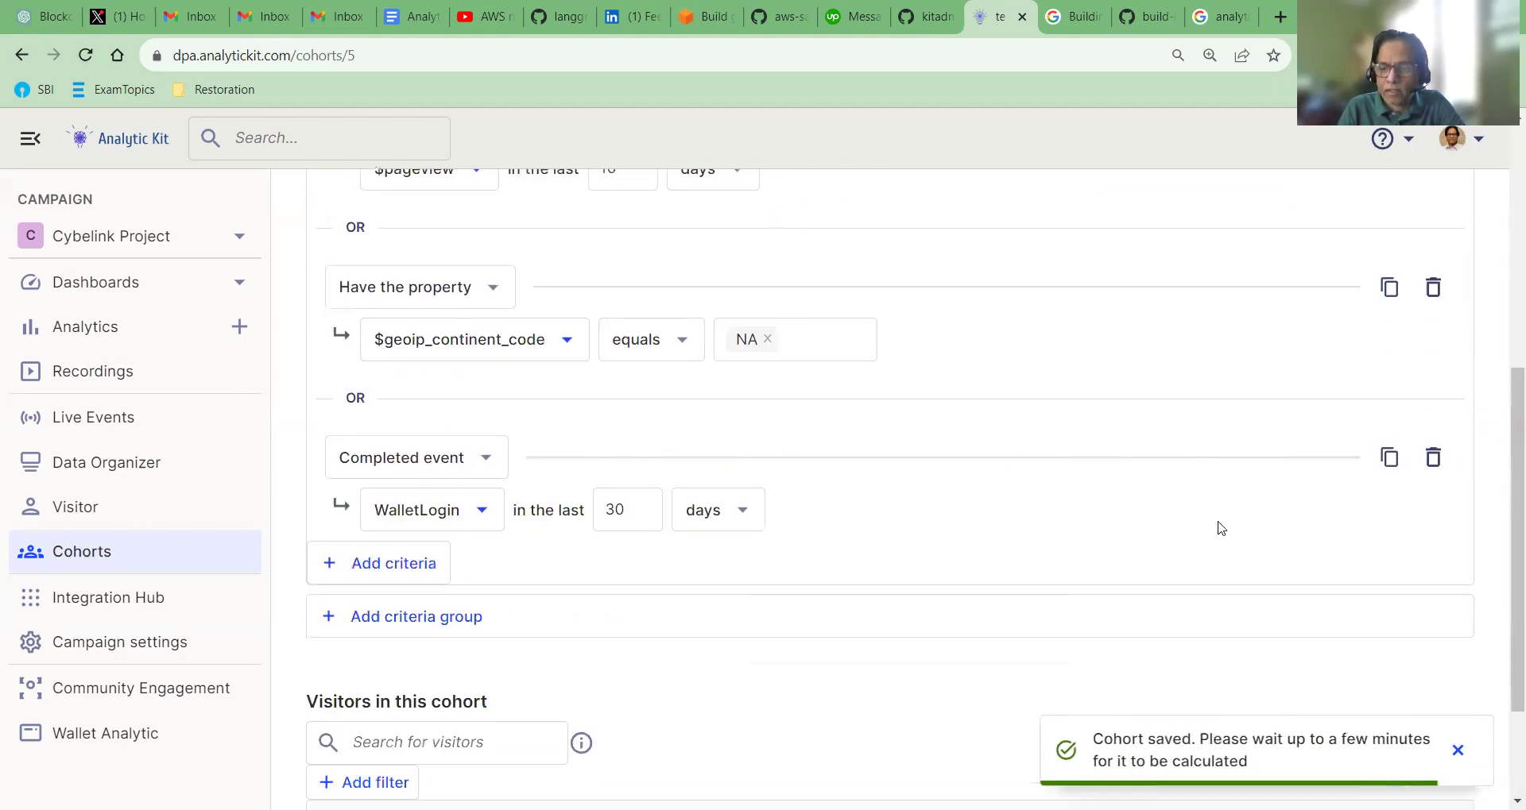
{"action": "scroll", "coordinate": [1252, 528], "scroll_direction": "down", "scroll_amount": 4}
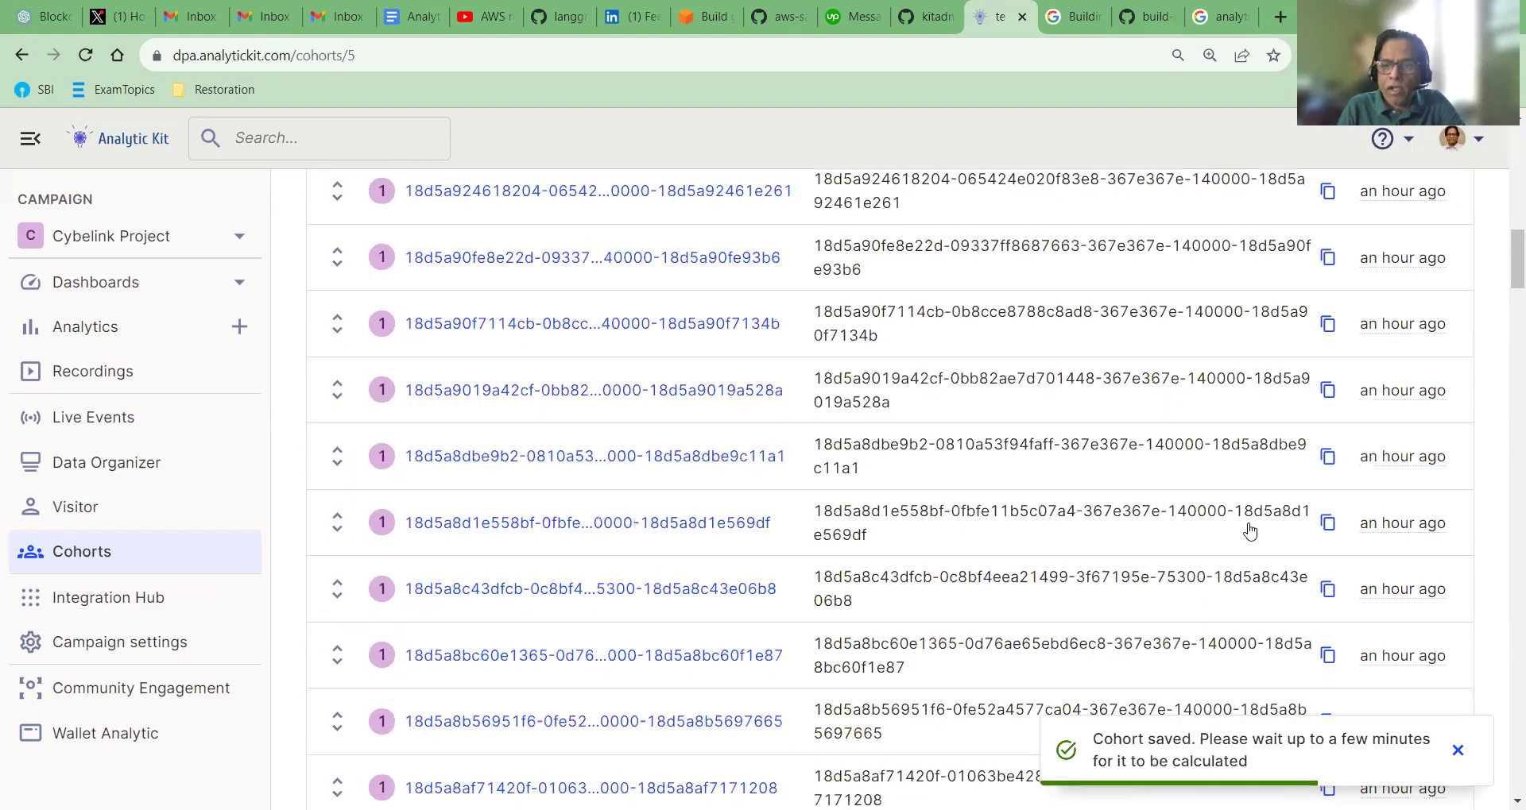
{"action": "scroll", "coordinate": [1251, 529], "scroll_direction": "up", "scroll_amount": 3}
{"action": "scroll", "coordinate": [1251, 529], "scroll_direction": "up", "scroll_amount": 1}
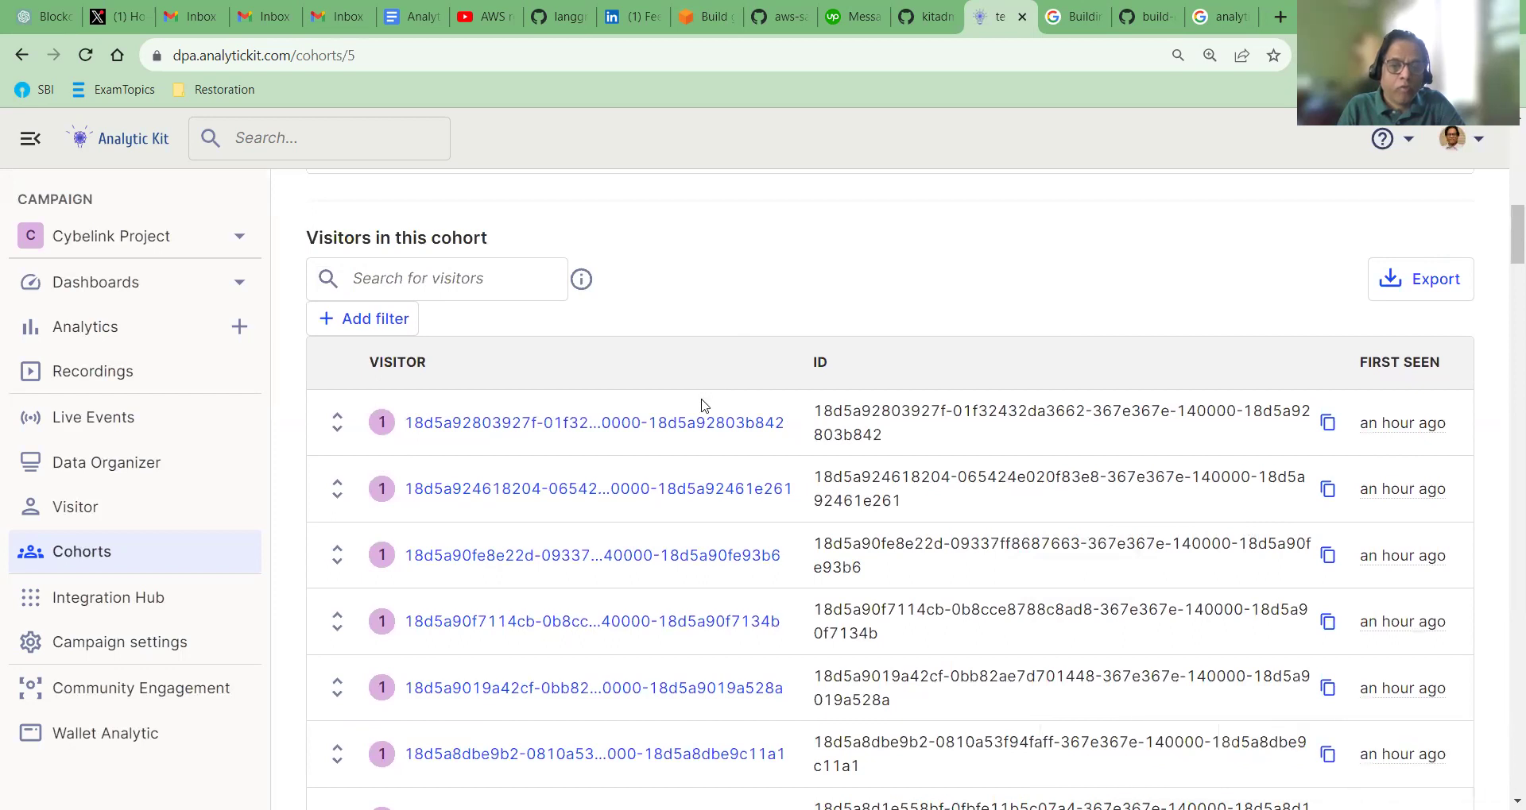
- Export the visitors in test_cohort1 as a CSV file, accepting the CSV user limit
{"action": "left_click", "coordinate": [1424, 292]}
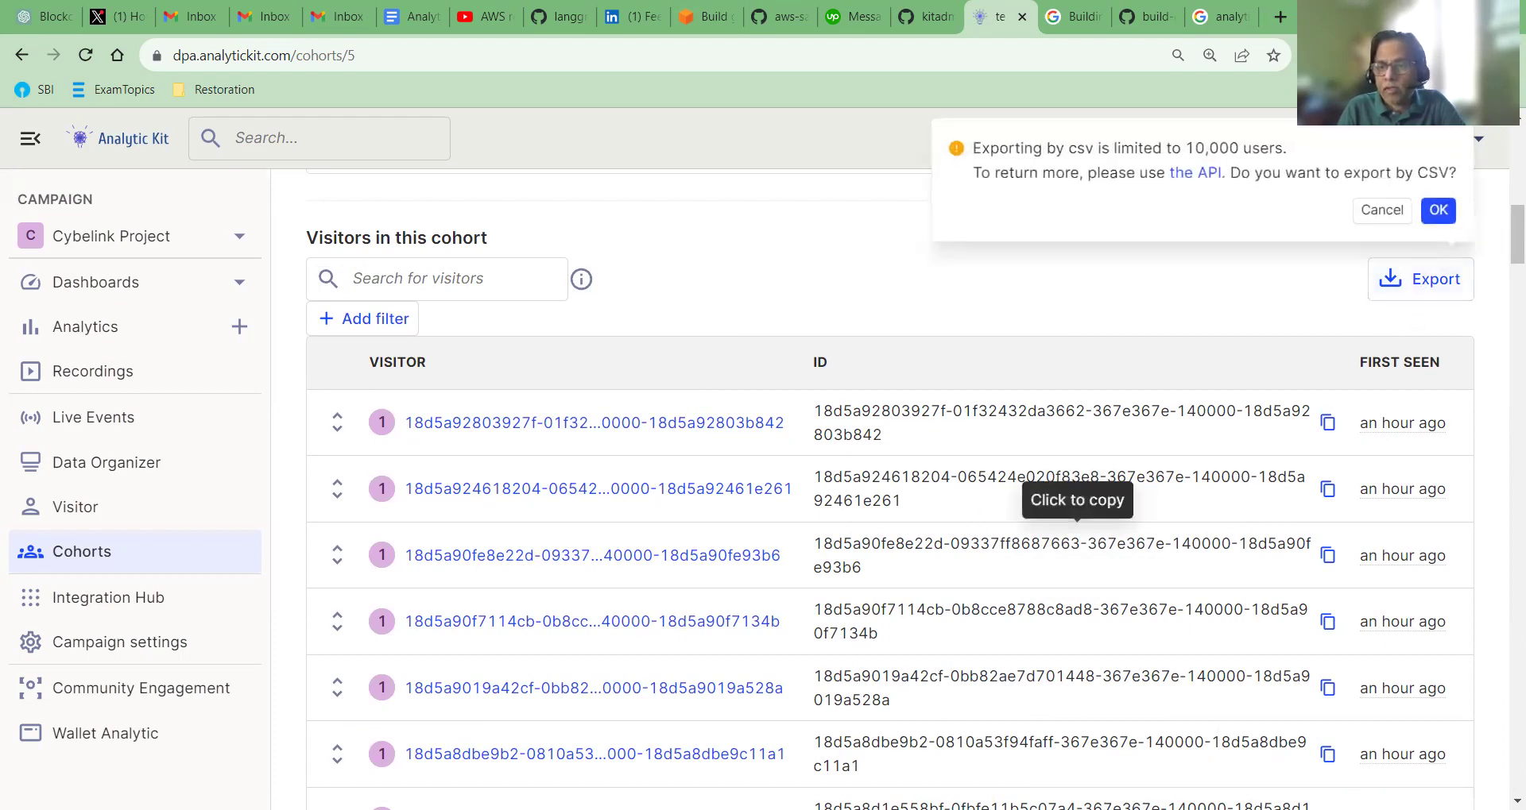
{"action": "key", "text": "ctrl+a"}
{"action": "scroll", "coordinate": [874, 477], "scroll_direction": "up", "scroll_amount": 2}
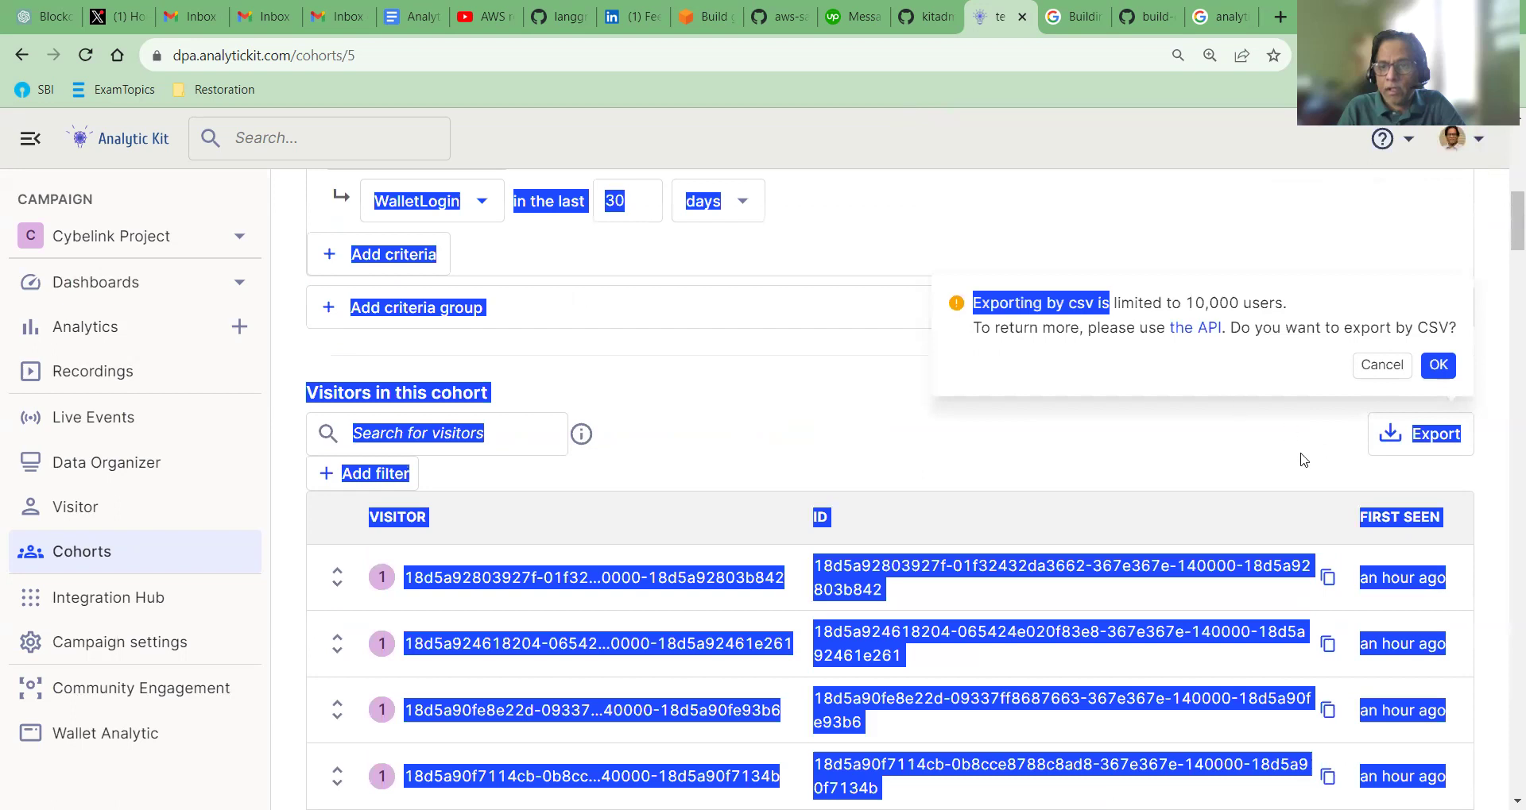
{"action": "left_click", "coordinate": [1418, 440]}
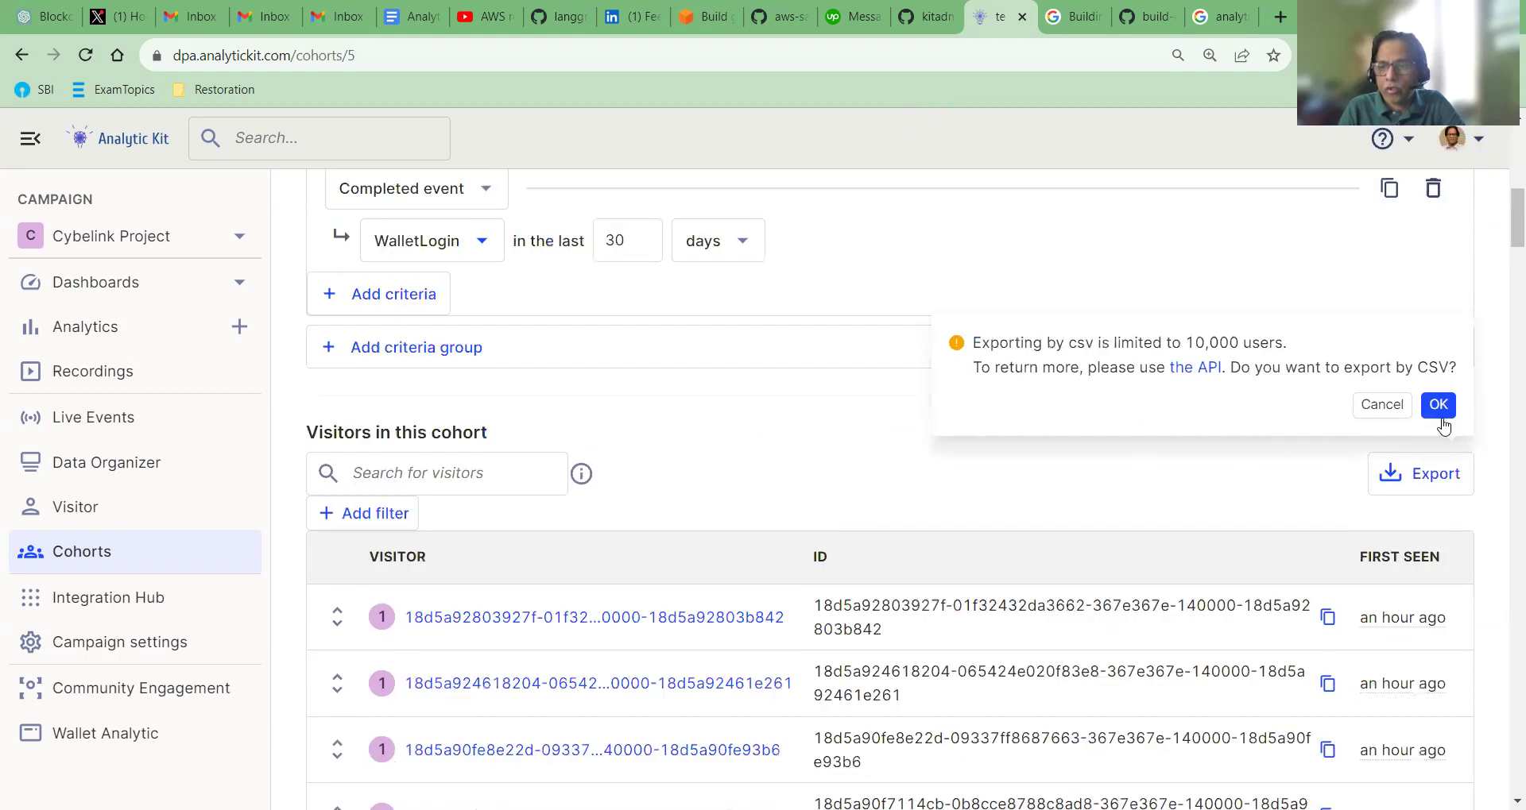
{"action": "left_click", "coordinate": [1439, 406]}
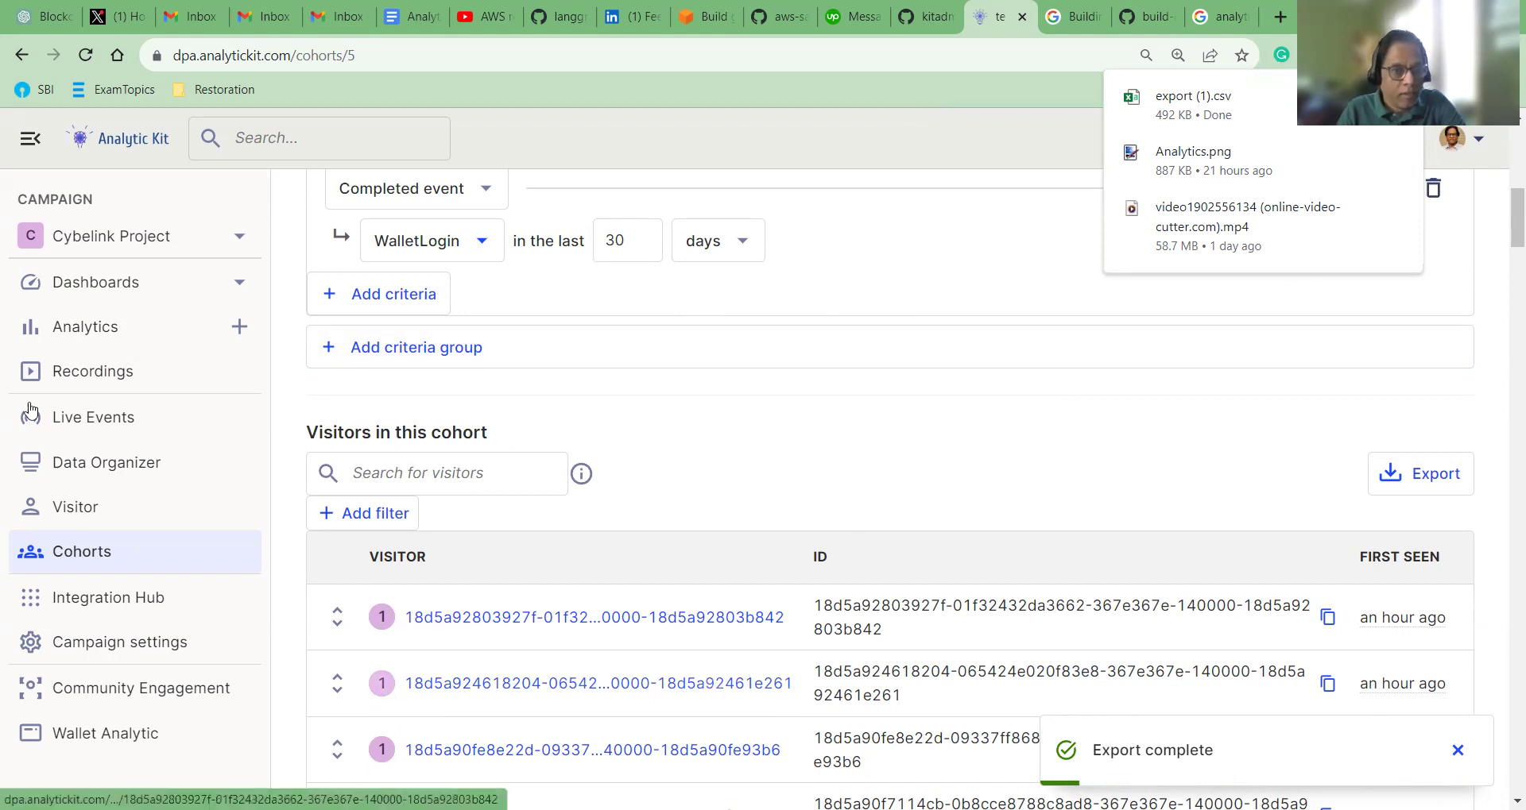
- Return to the cohorts list and look at the actions available for test_cohort1
{"action": "left_click", "coordinate": [80, 553]}
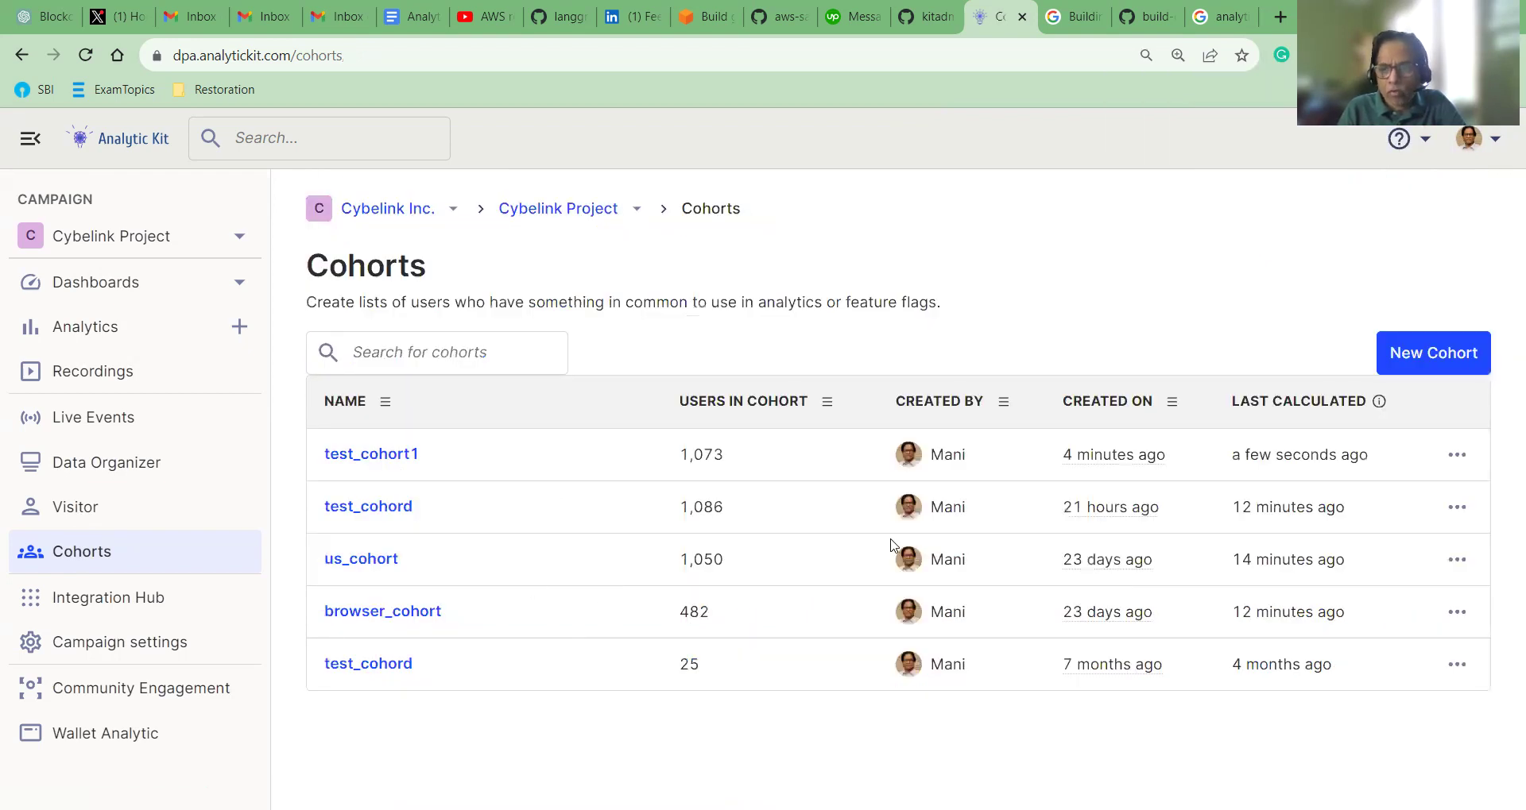
{"action": "left_click", "coordinate": [1456, 456]}
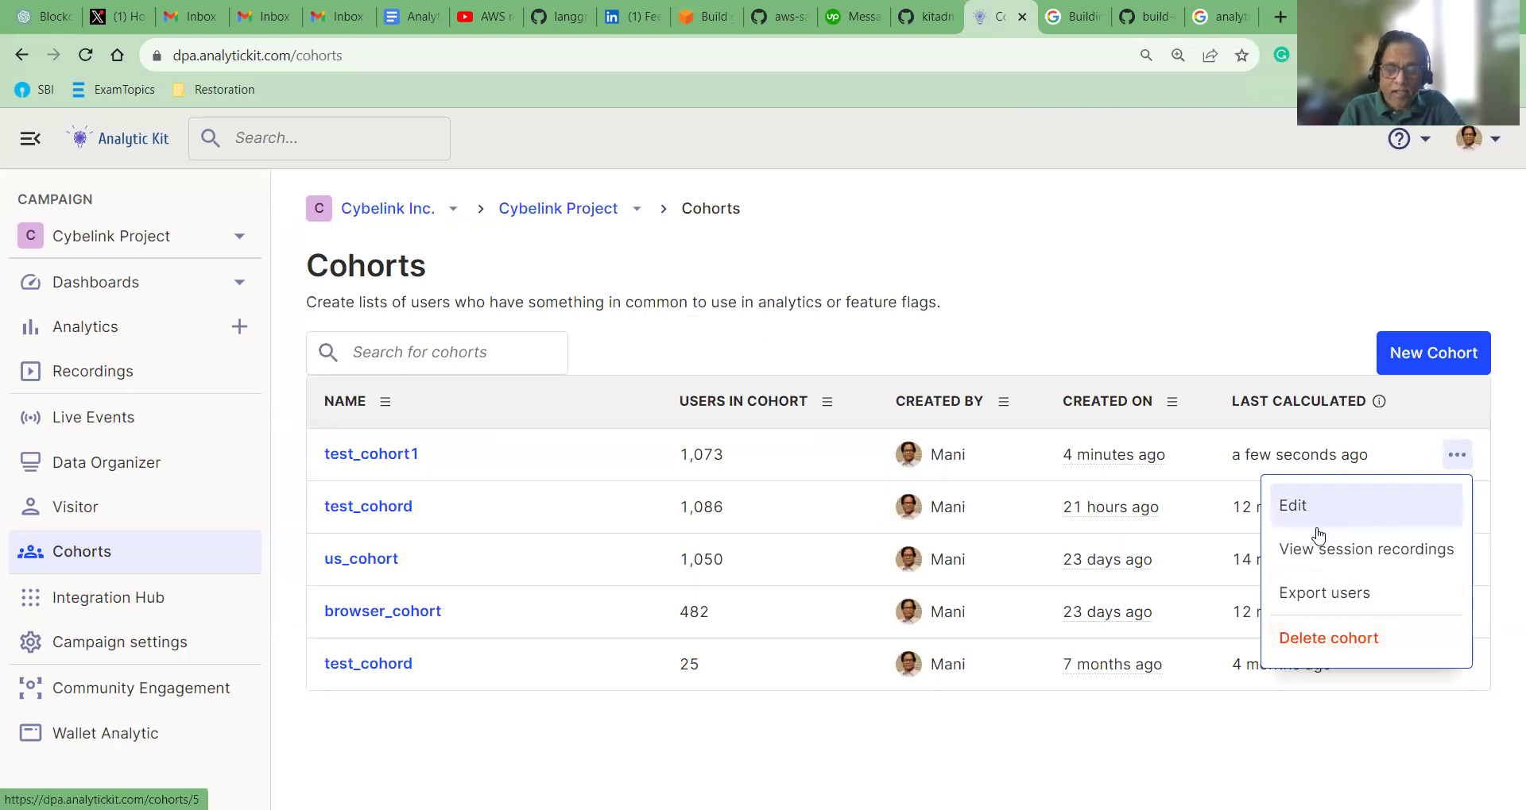
{"action": "left_click", "coordinate": [725, 741]}
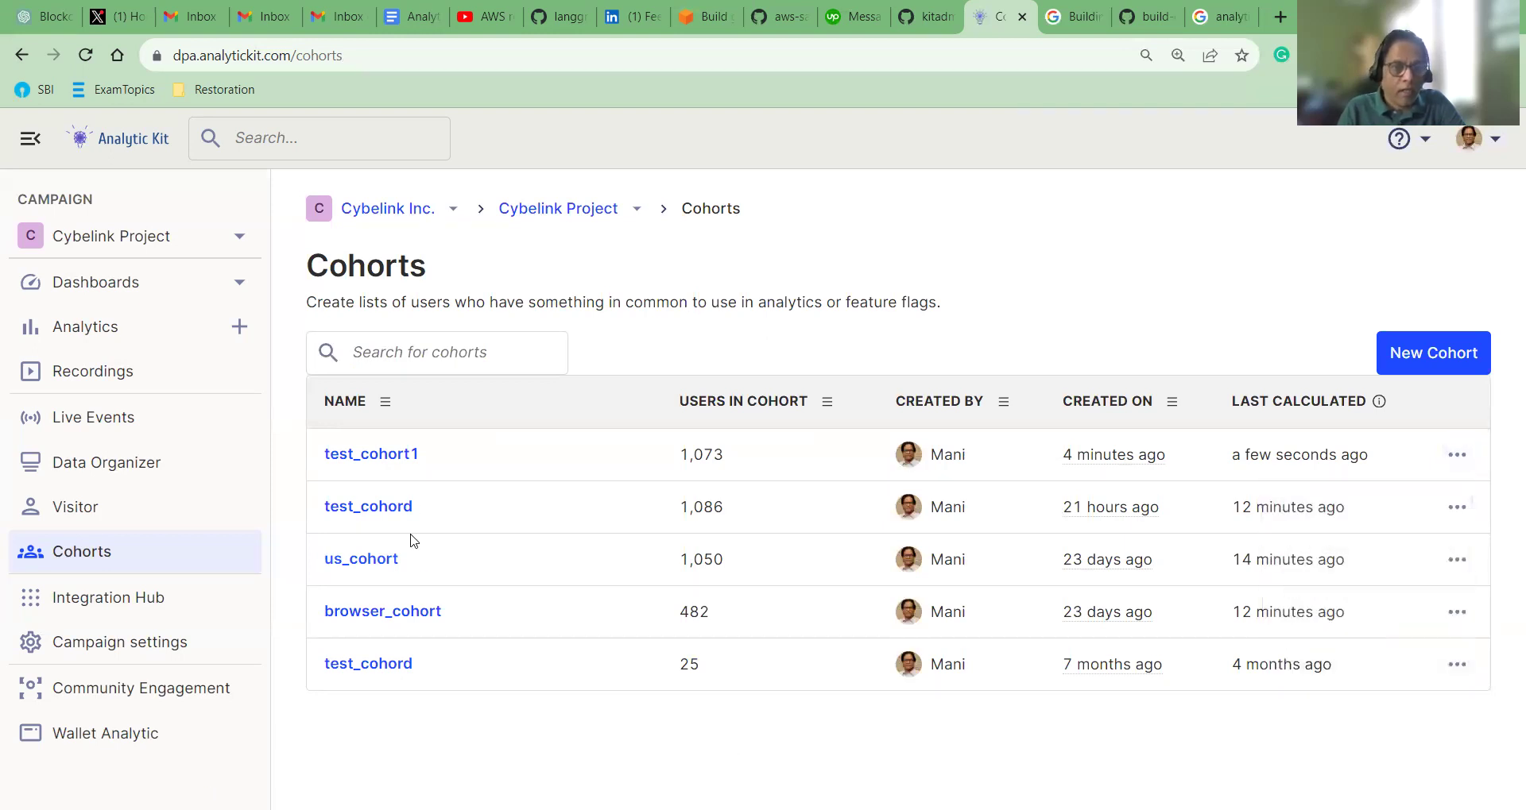
- Reopen test_cohort1, expand the first visitor in its visitors list, and examine that visitor's properties, such as continent code
{"action": "left_click", "coordinate": [371, 455]}
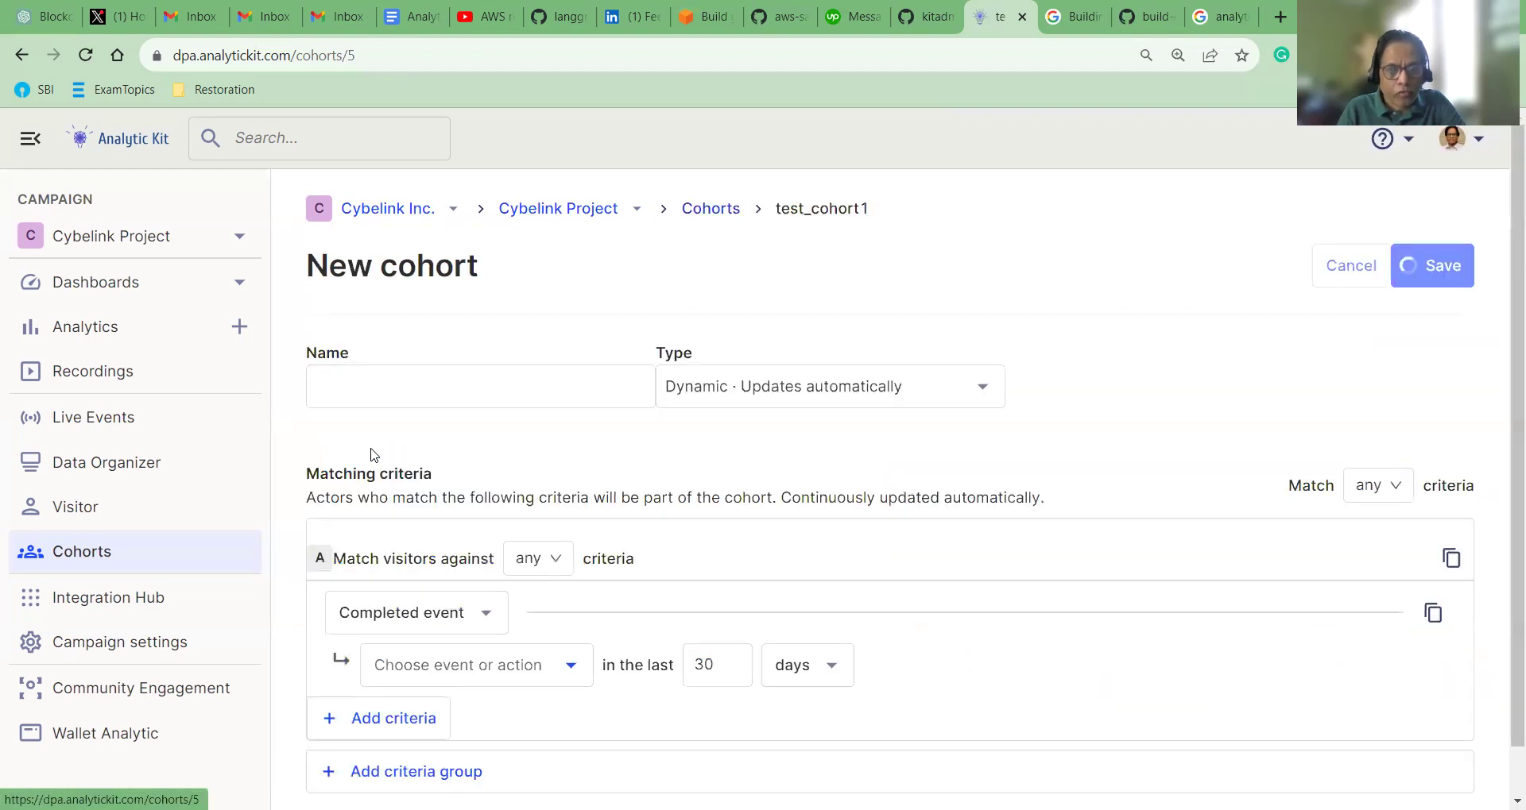
{"action": "scroll", "coordinate": [571, 513], "scroll_direction": "down", "scroll_amount": 8}
{"action": "scroll", "coordinate": [570, 513], "scroll_direction": "down", "scroll_amount": 3}
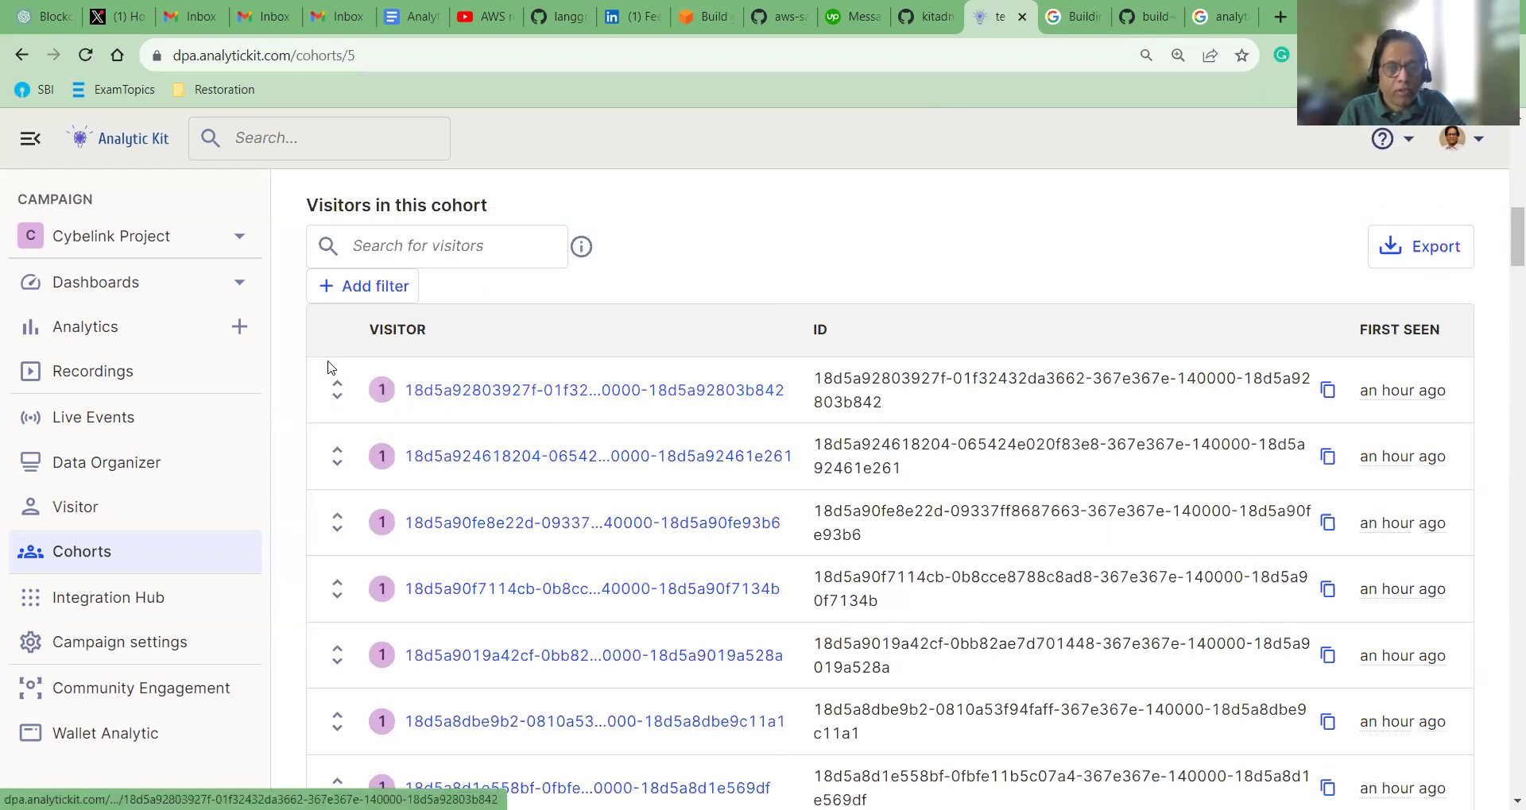
{"action": "left_click", "coordinate": [336, 390]}
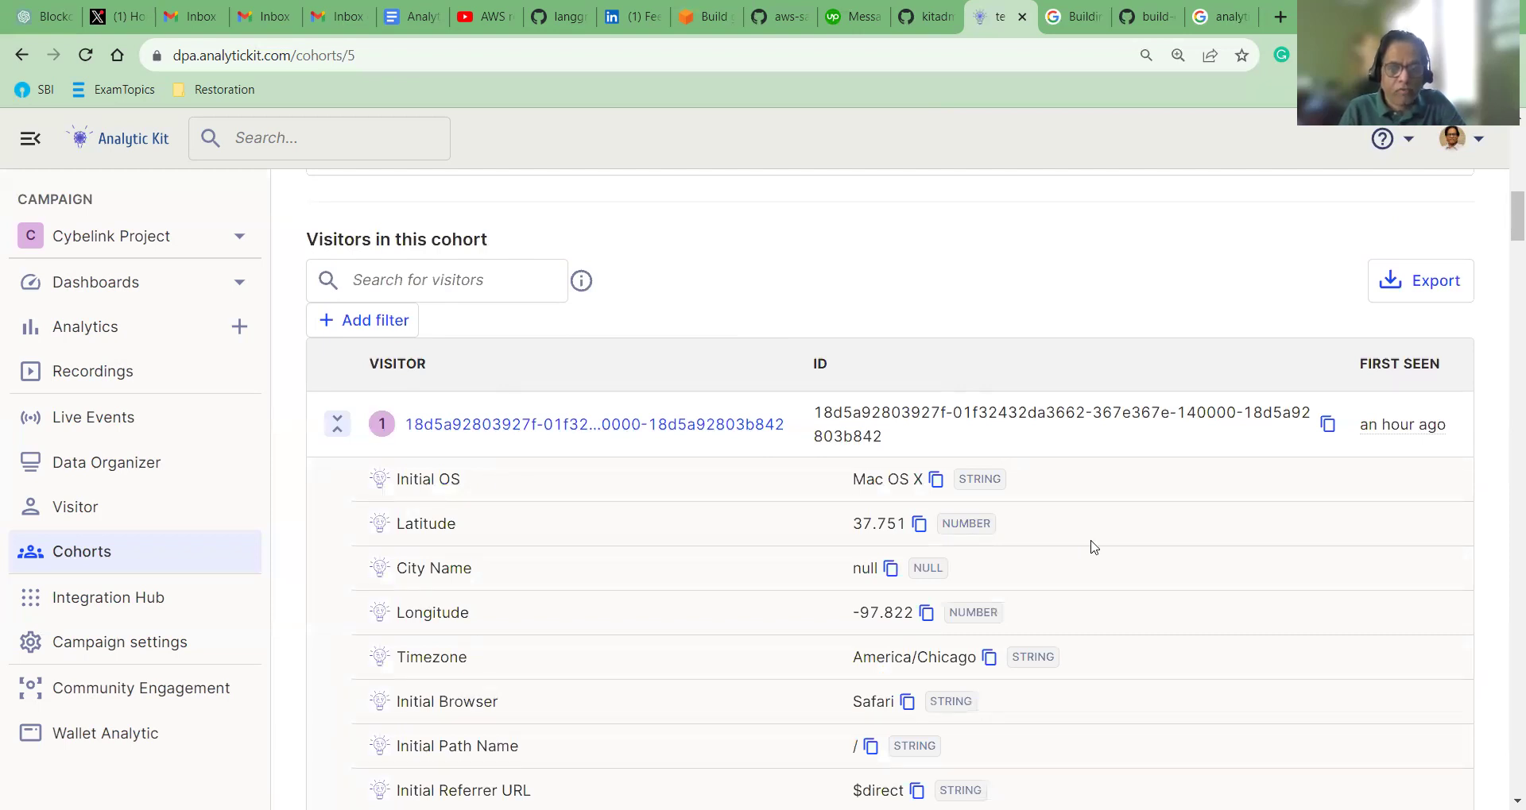
{"action": "mouse_move", "coordinate": [459, 561]}
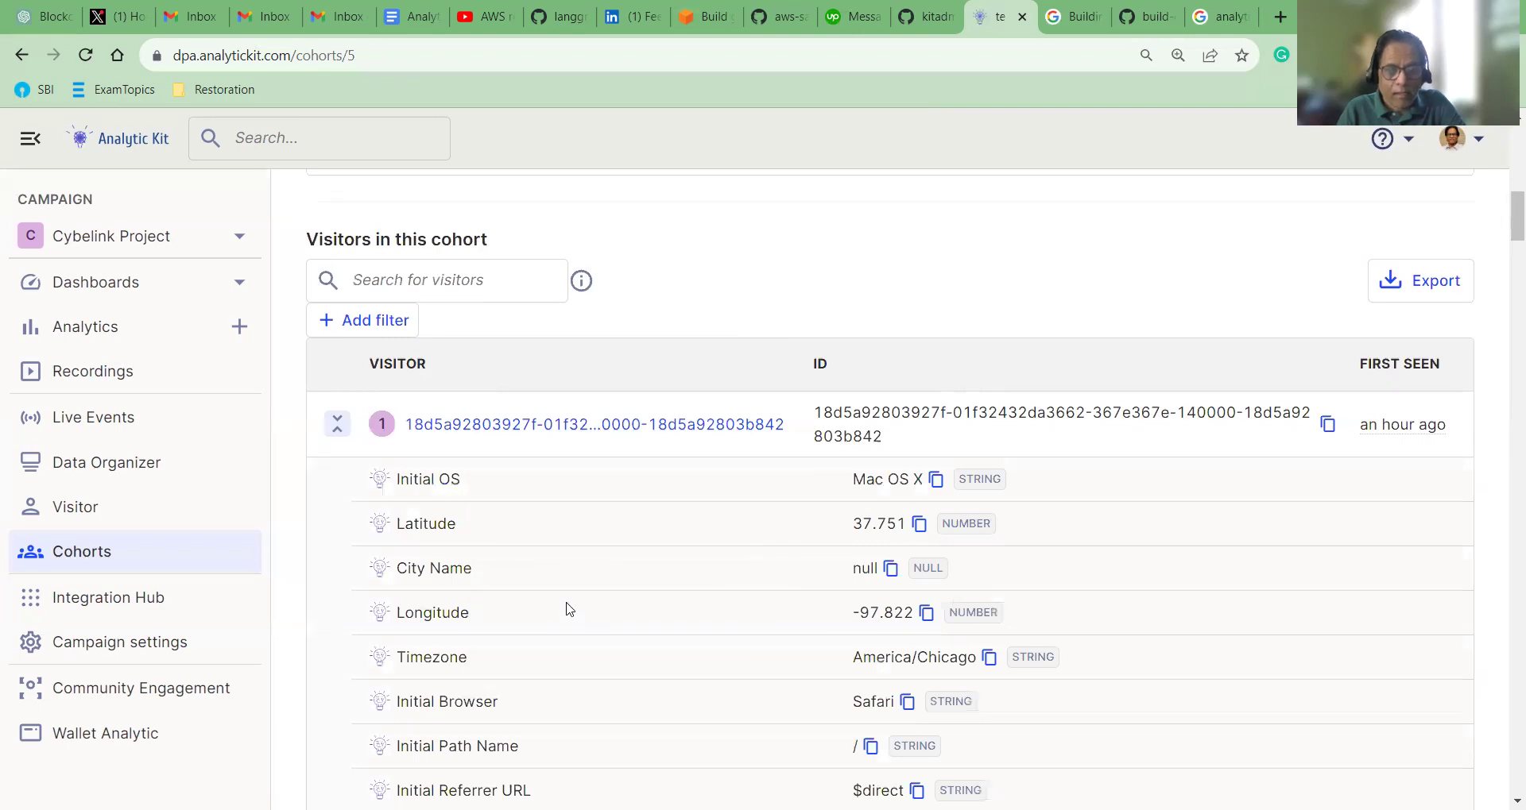
{"action": "scroll", "coordinate": [569, 610], "scroll_direction": "down", "scroll_amount": 1}
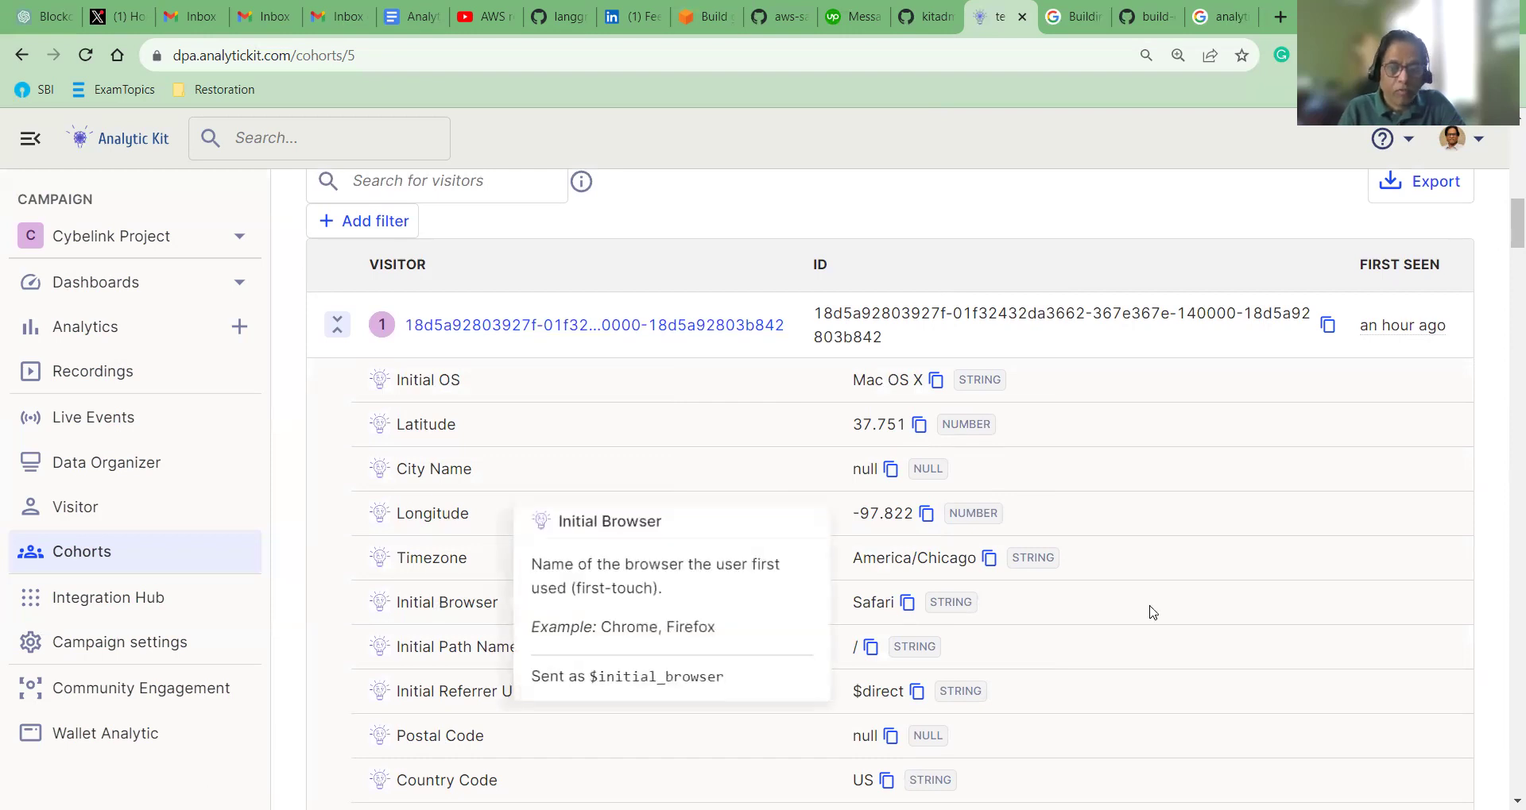
{"action": "scroll", "coordinate": [1152, 613], "scroll_direction": "down", "scroll_amount": 3}
{"action": "scroll", "coordinate": [1234, 611], "scroll_direction": "down", "scroll_amount": 3}
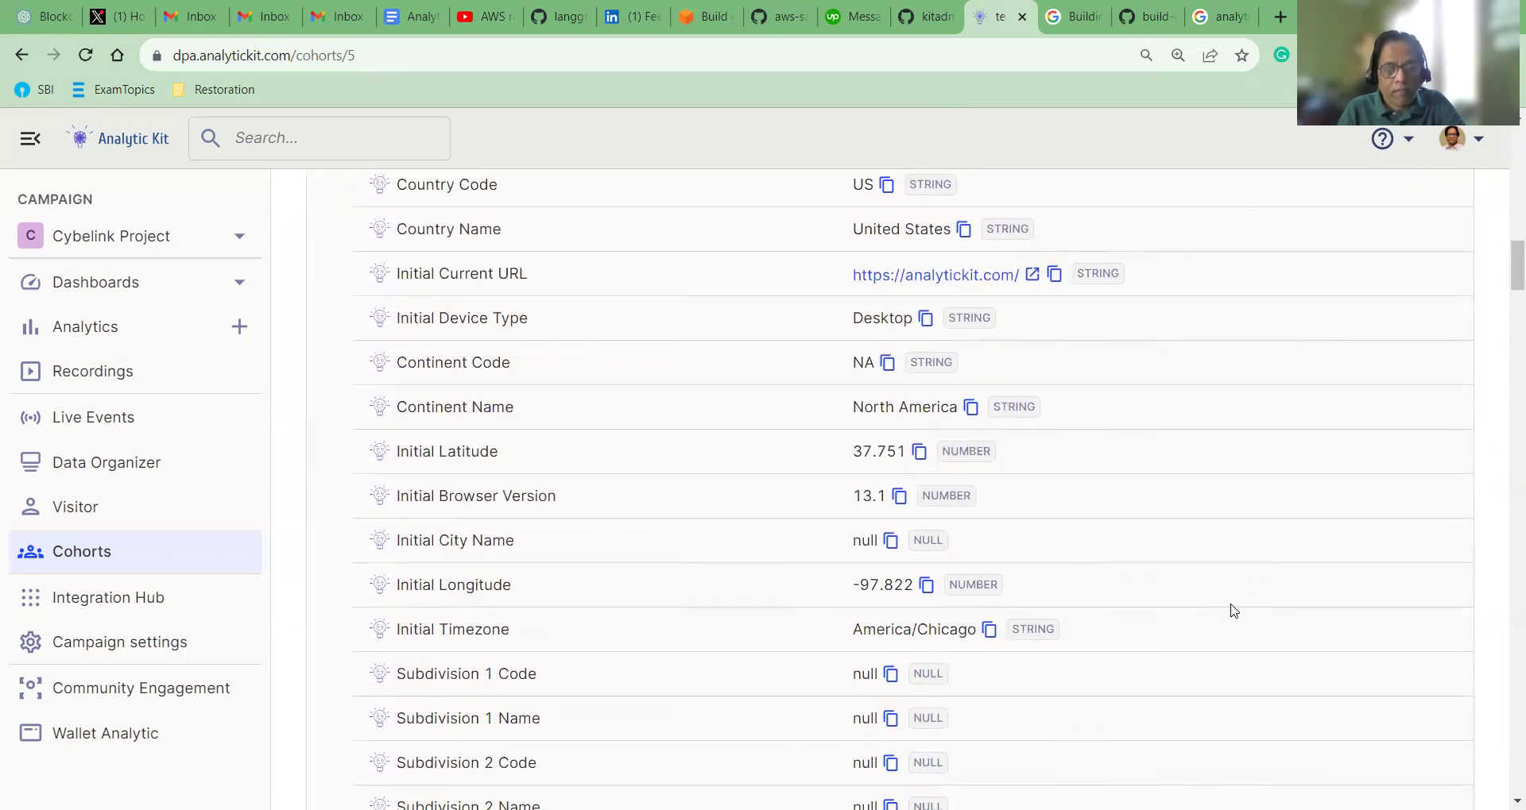
{"action": "scroll", "coordinate": [1233, 611], "scroll_direction": "down", "scroll_amount": 9}
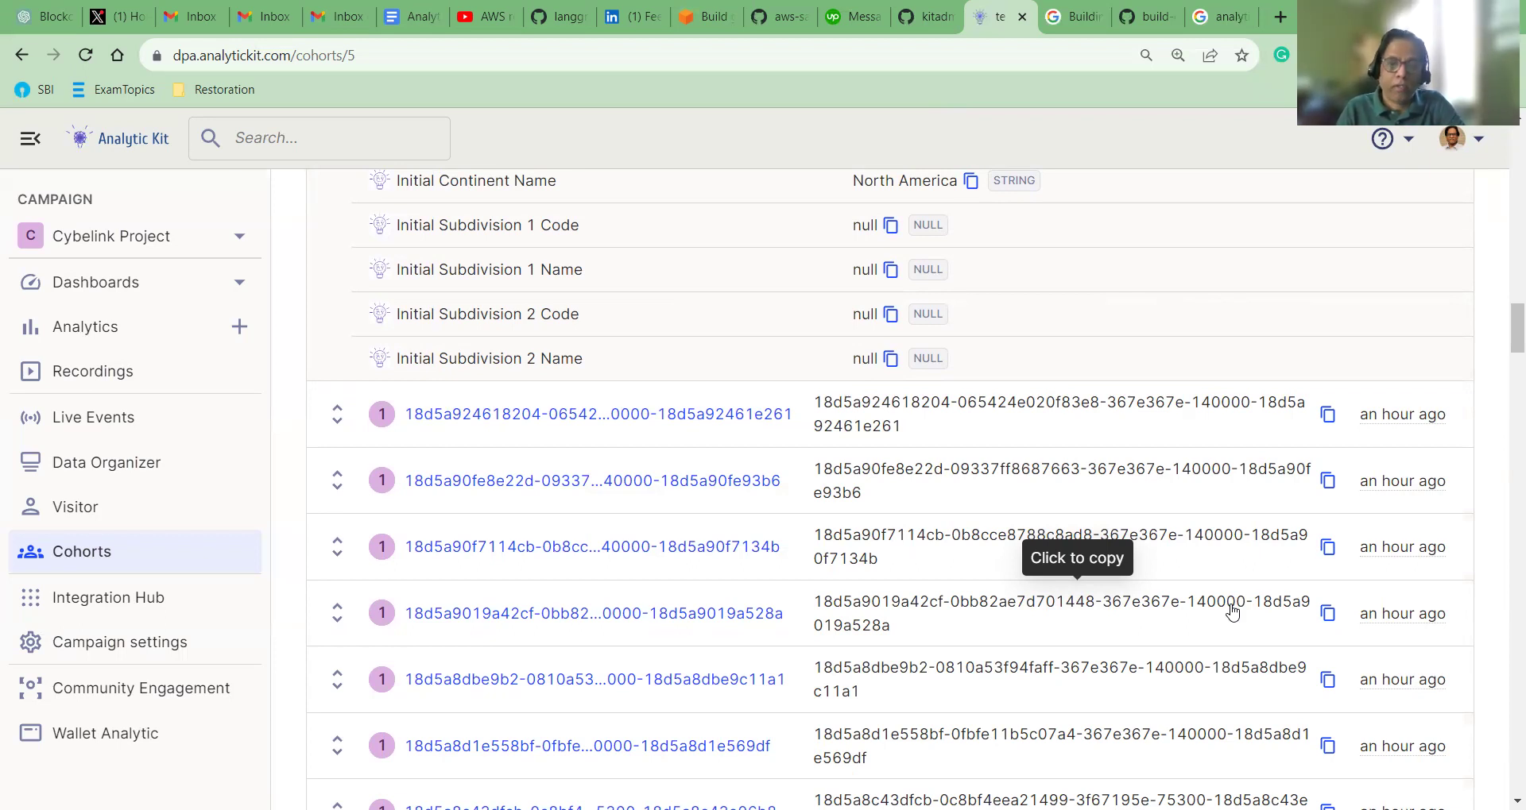
{"action": "scroll", "coordinate": [1313, 388], "scroll_direction": "up", "scroll_amount": 8}
{"action": "scroll", "coordinate": [1313, 391], "scroll_direction": "up", "scroll_amount": 10}
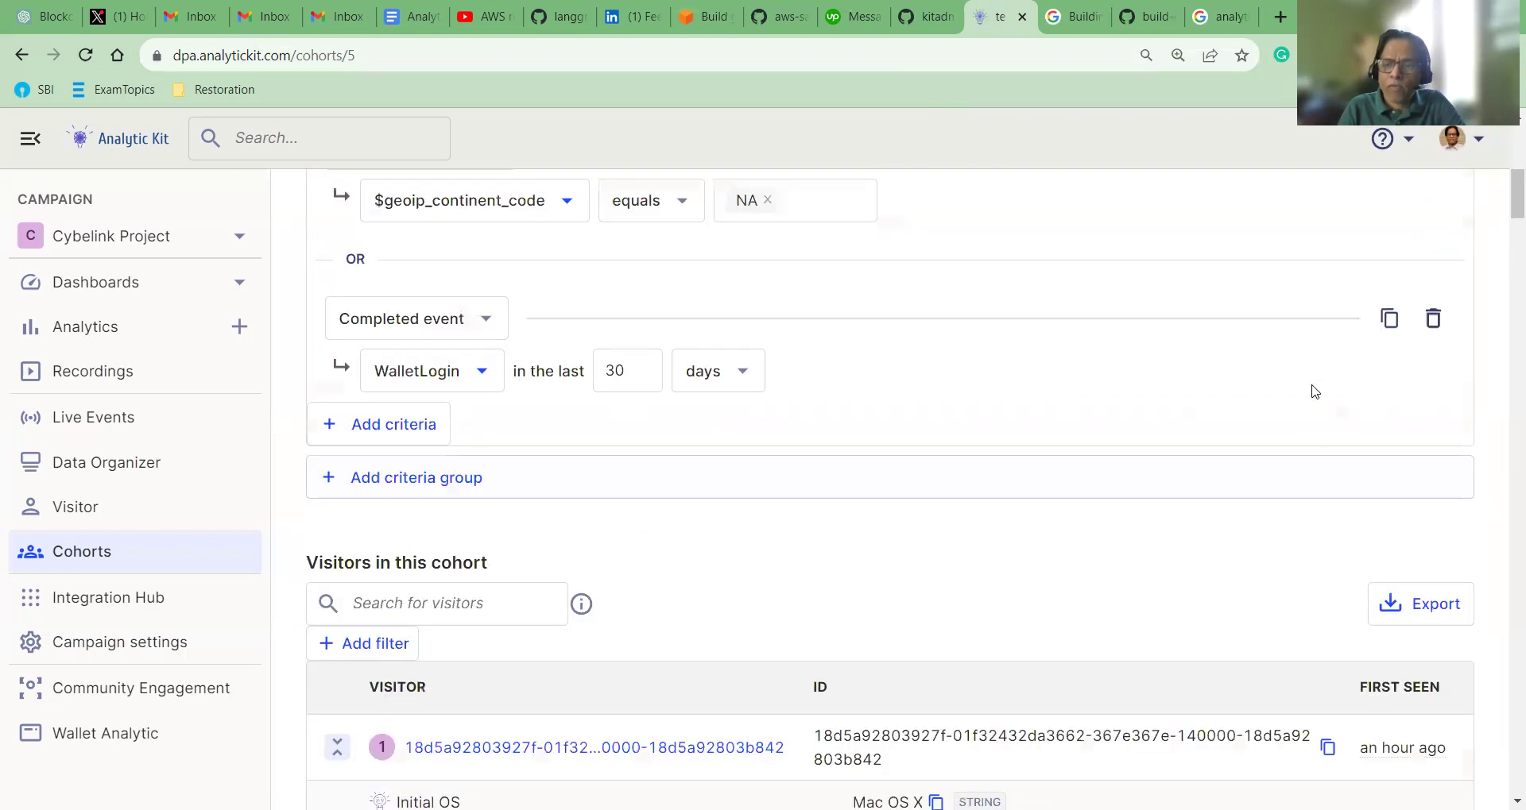